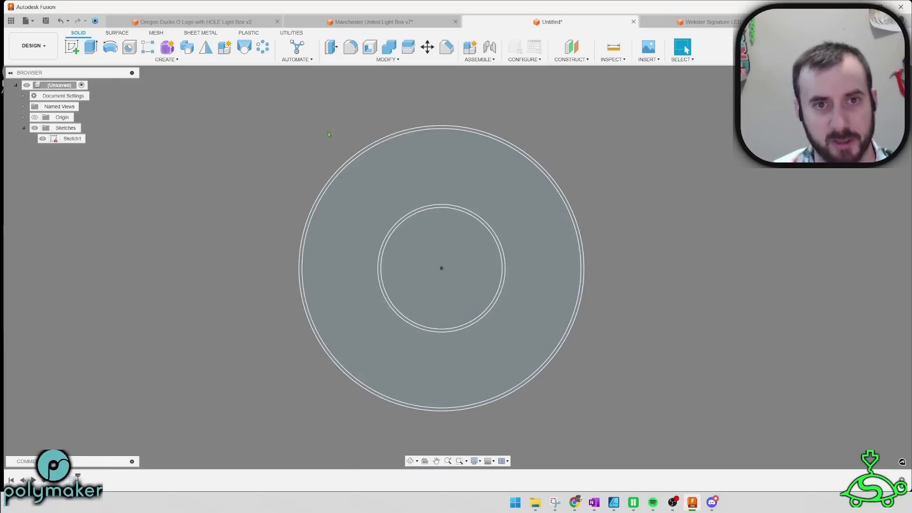
left_click(494, 136)
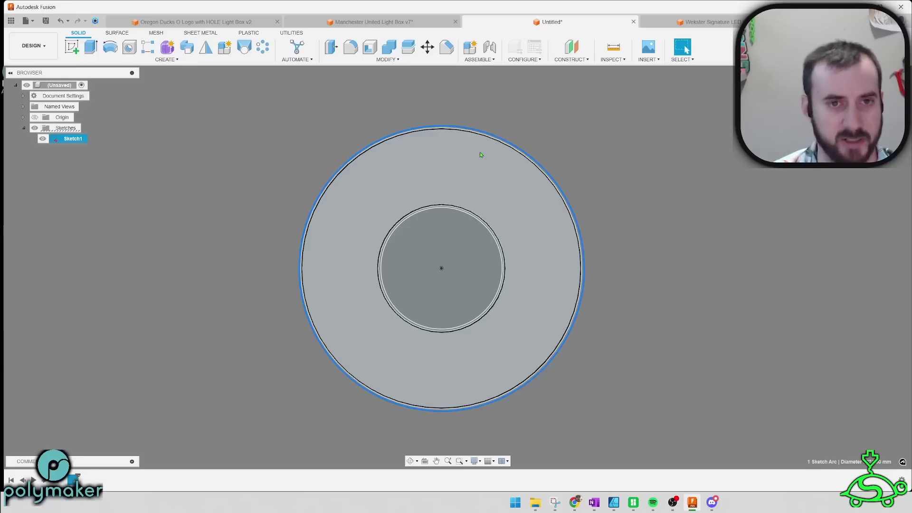
scroll(470, 155, "up", 2)
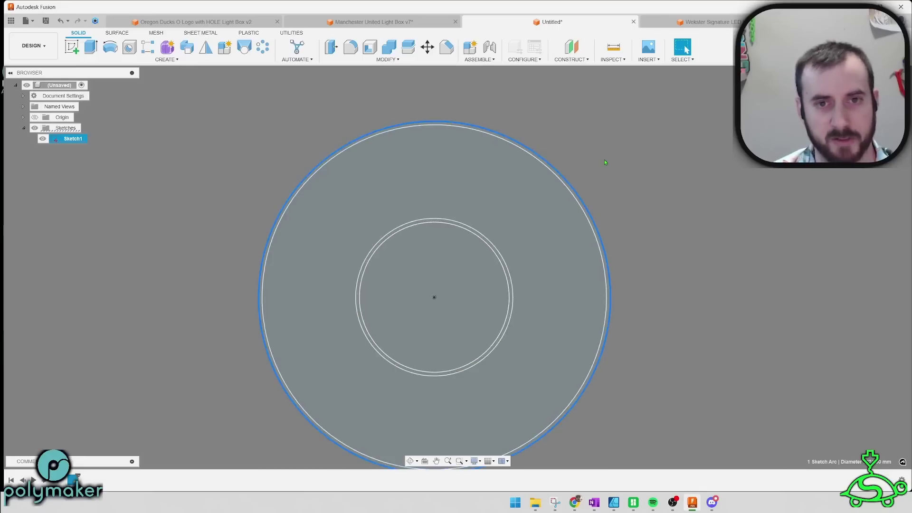
left_click(566, 149)
scroll(549, 149, "up", 4)
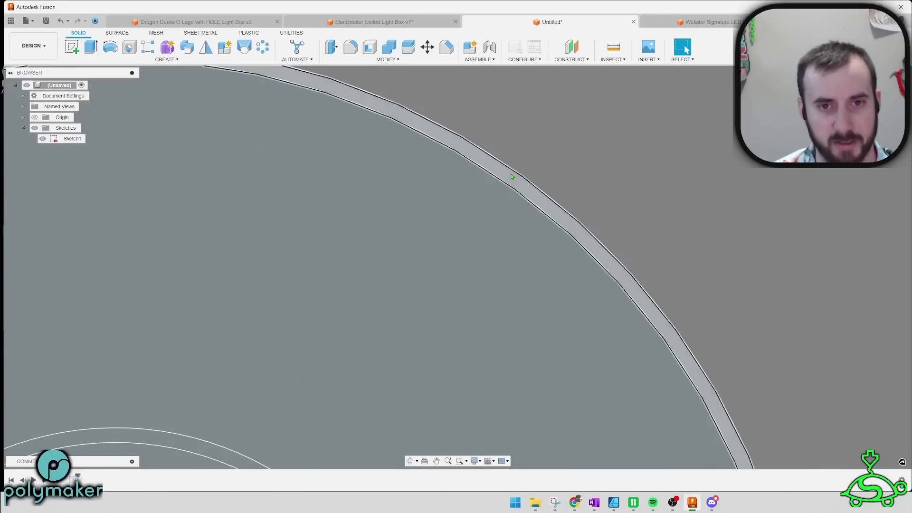
scroll(514, 165, "down", 5)
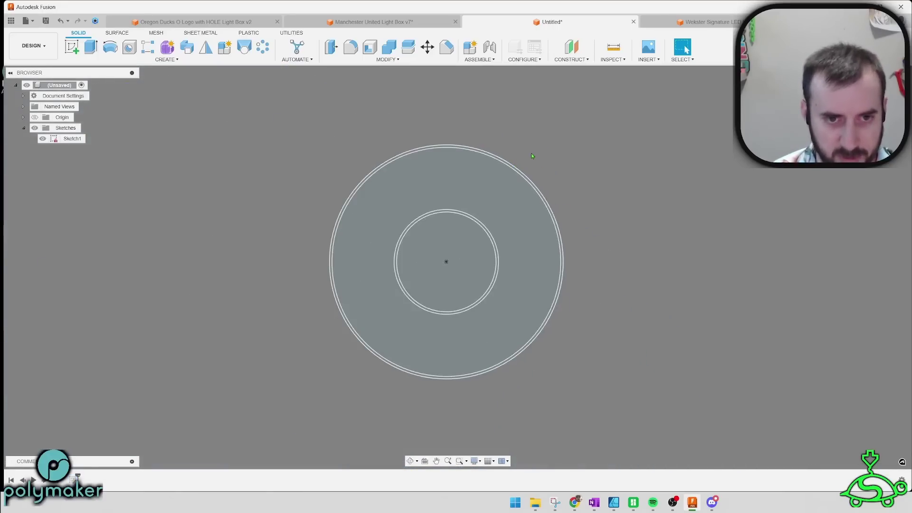
mouse_move(584, 126)
left_mouse_down()
mouse_move(478, 261)
mouse_move(291, 399)
left_mouse_up()
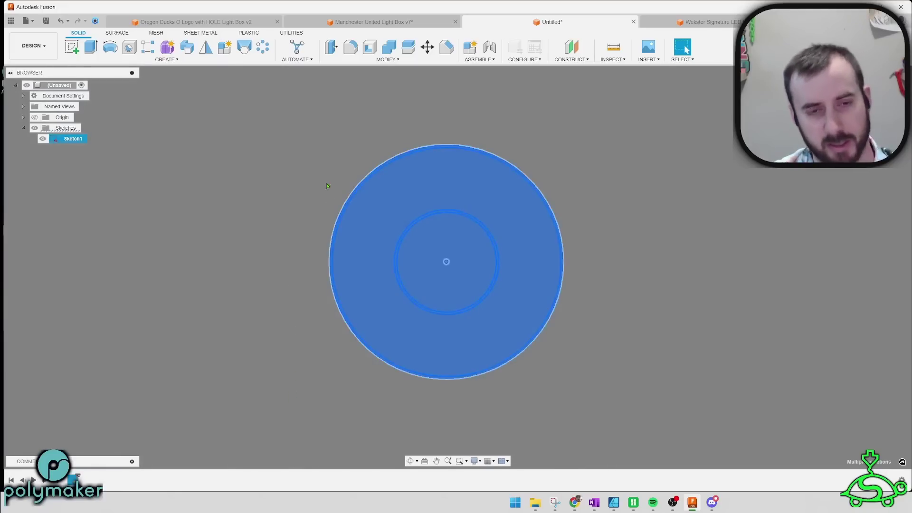
mouse_move(336, 138)
middle_mouse_down("shift")
mouse_move(304, 143)
mouse_move(305, 151)
middle_mouse_up("shift")
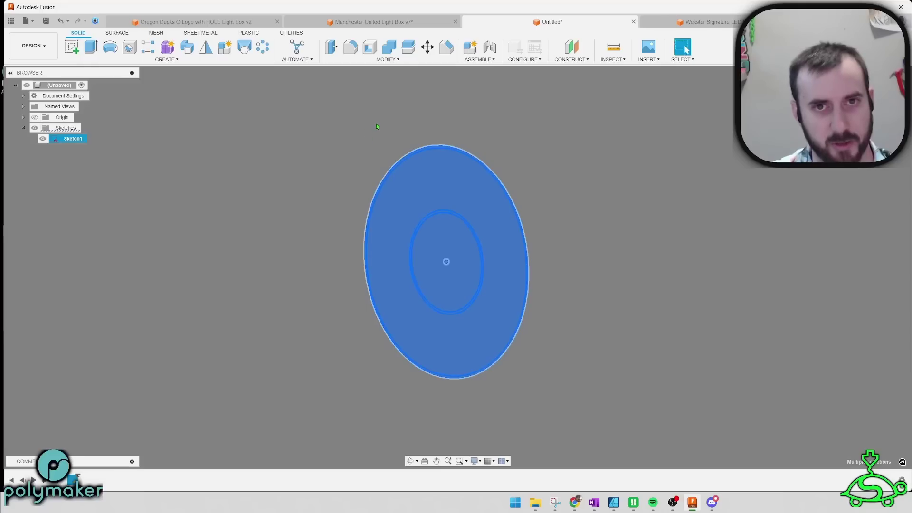
key("Escape")
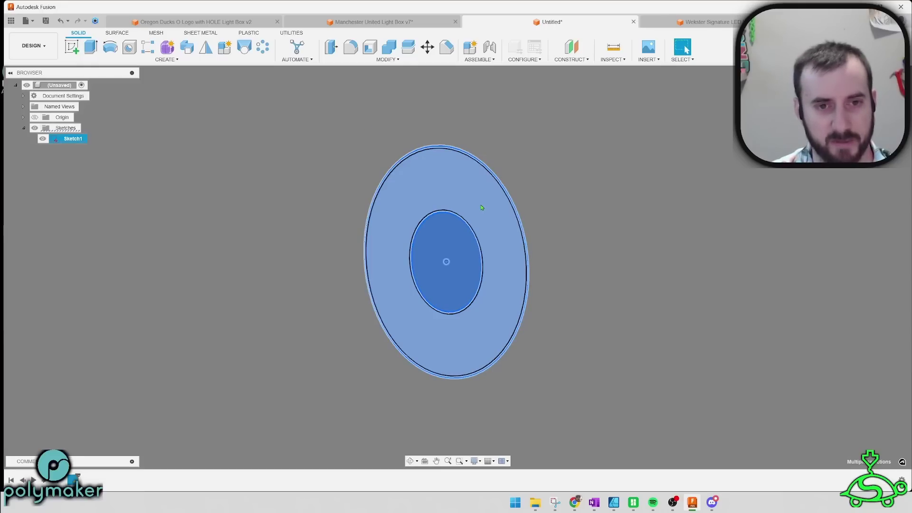
left_click(483, 208)
left_click(454, 257)
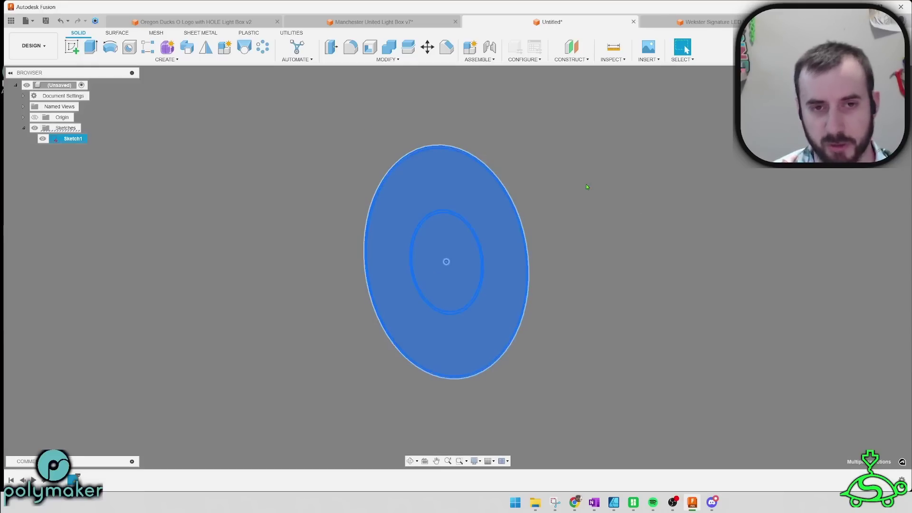
mouse_move(587, 187)
middle_mouse_down()
mouse_move(614, 185)
mouse_move(604, 166)
middle_mouse_up()
key("Escape")
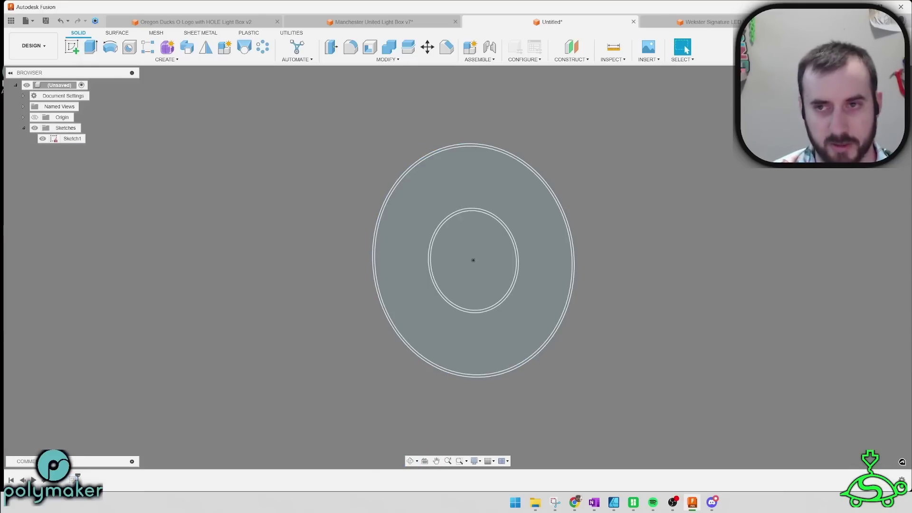
Step: Set up an extrusion of all circle sketch profiles except the innermost disc, starting from an offset of -40 mm
left_click_drag(649, 102, 296, 401)
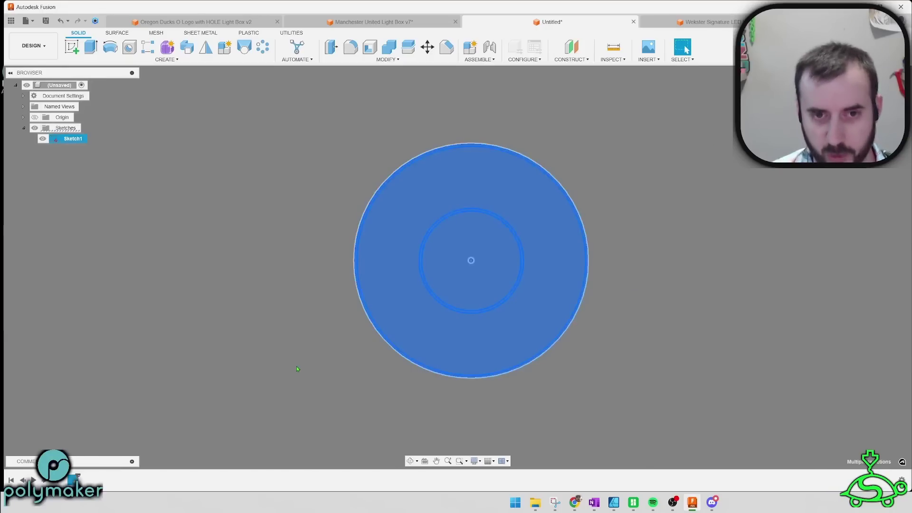
left_click(495, 256, "ctrl")
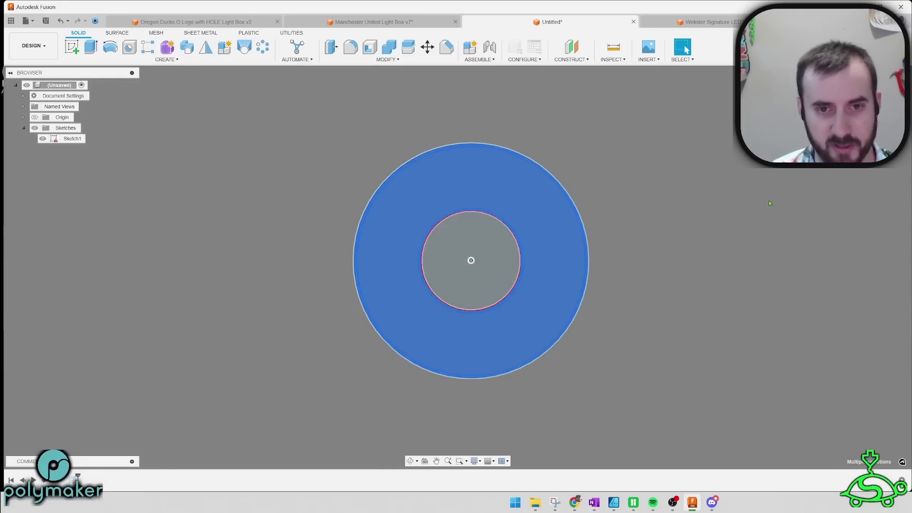
middle_click_drag(763, 212, 760, 202)
key("e")
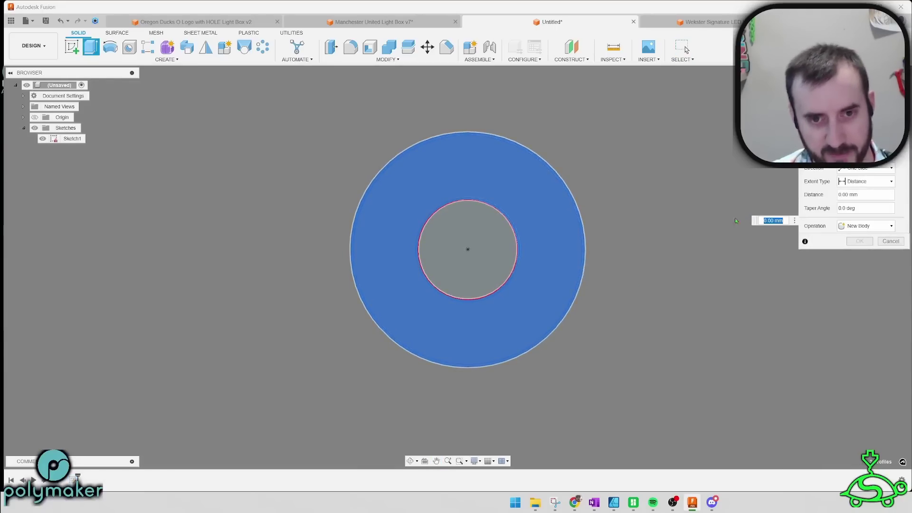
middle_click_drag(617, 193, 664, 202, "shift")
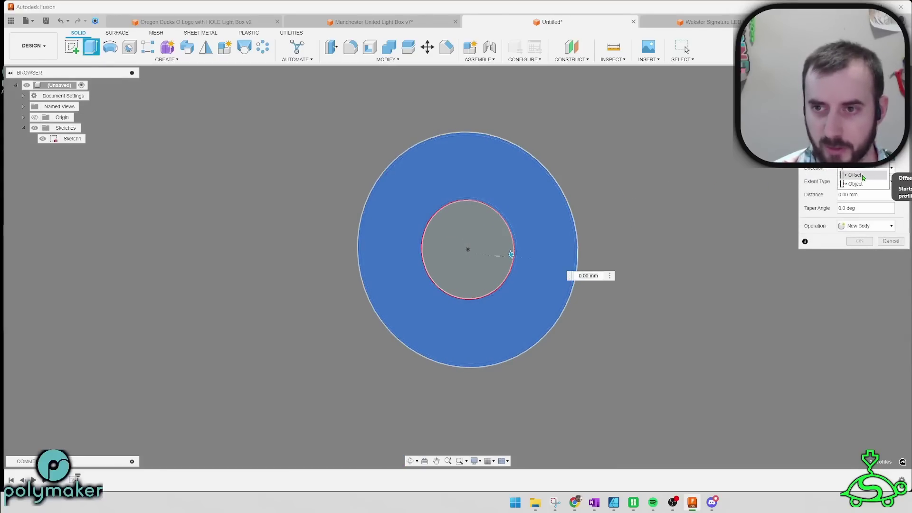
left_click(864, 174)
key("BackSpace")
key("BackSpace")
key("BackSpace")
key("BackSpace")
key("BackSpace")
key("BackSpace")
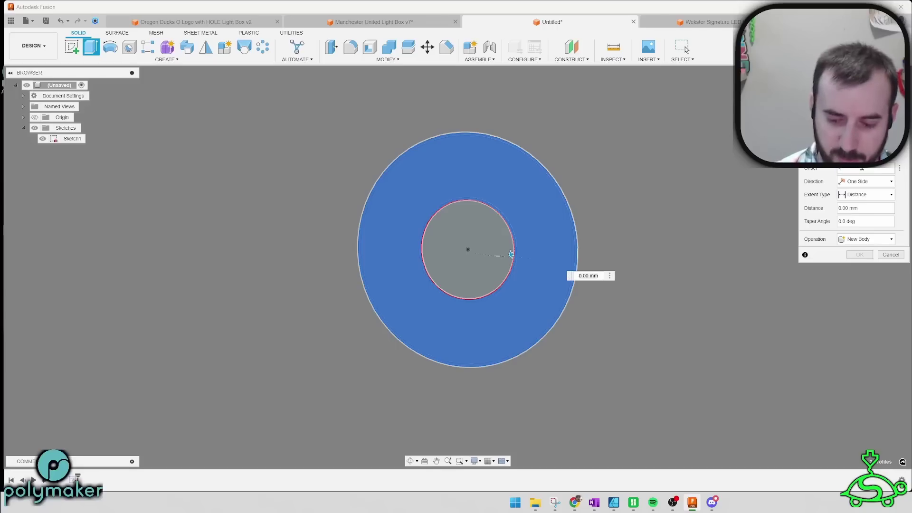
type("40")
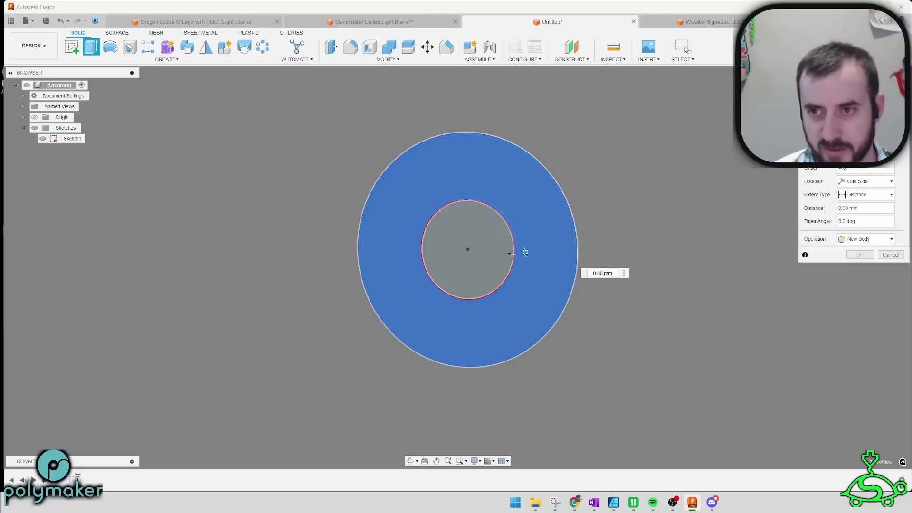
Step: Extrude the selected profiles 2 mm as a new component
left_click(866, 239)
left_click(865, 286)
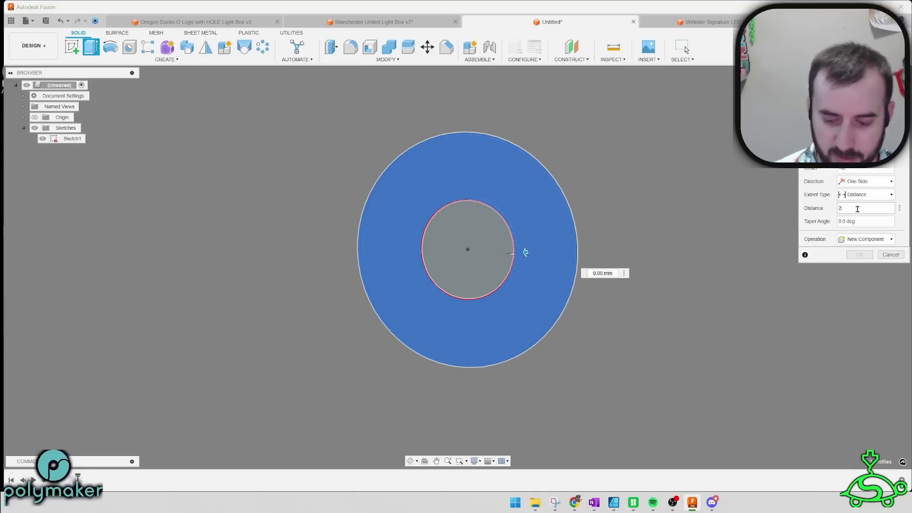
middle_click_drag(560, 176, 684, 176, "shift")
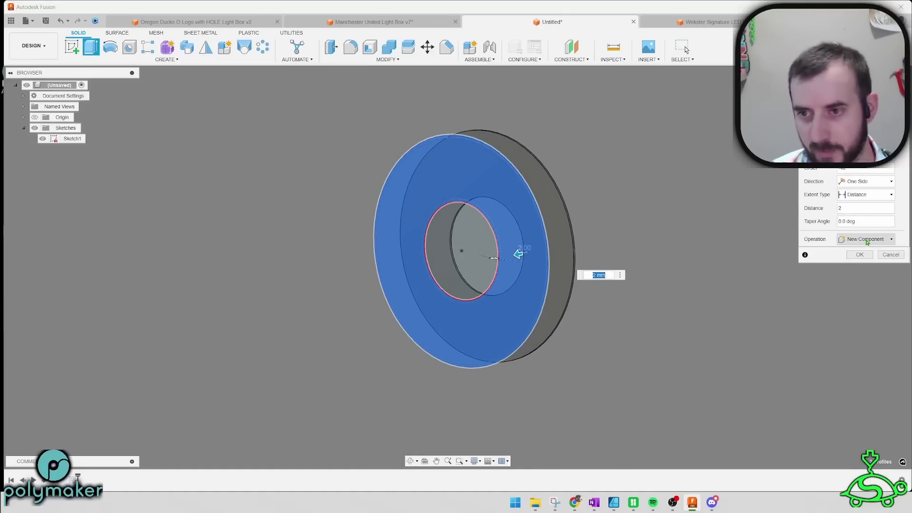
left_click(861, 255)
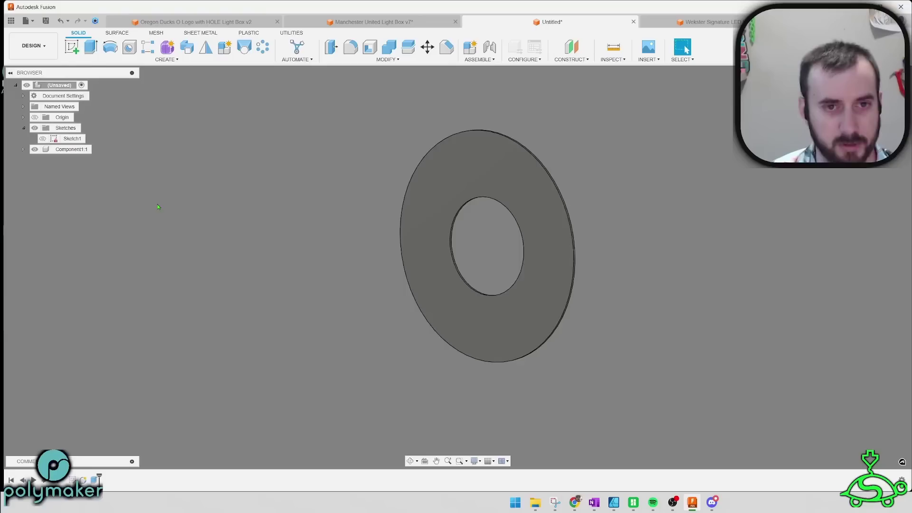
Step: Rename the new plate component as Back Plate
left_click(71, 149)
left_click(76, 149)
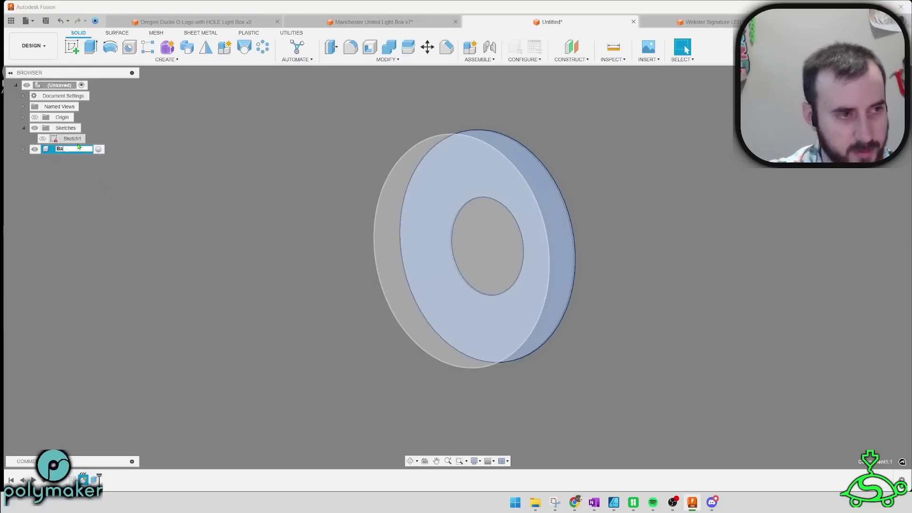
key("Return")
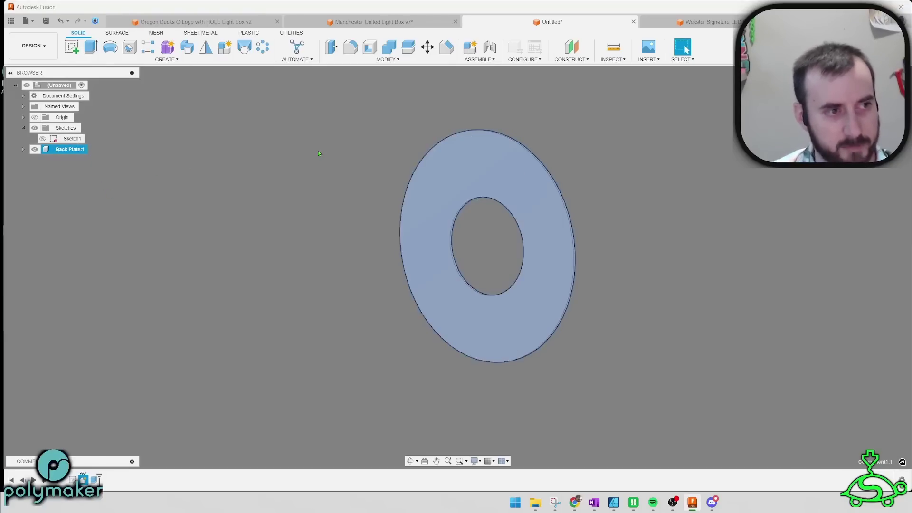
left_click(318, 150)
Step: Make the hidden circle sketch visible again
left_click(43, 138)
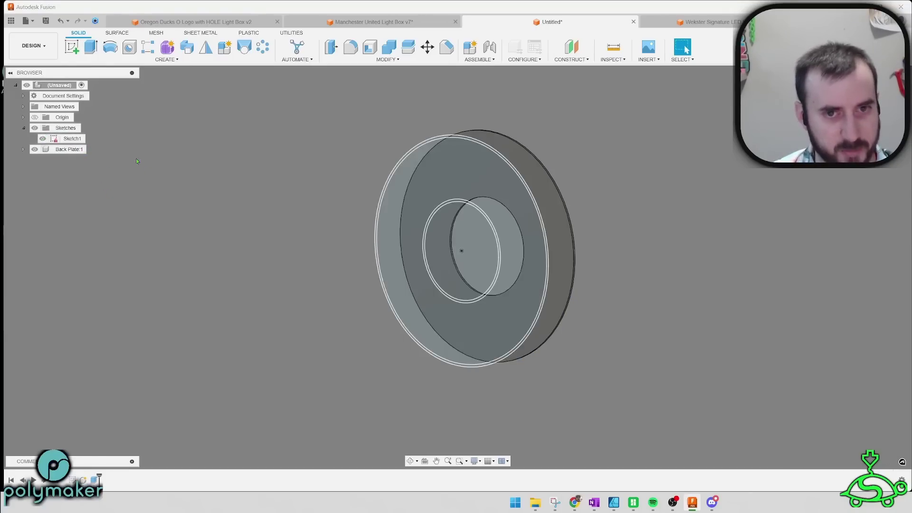
scroll(523, 185, "up", 5)
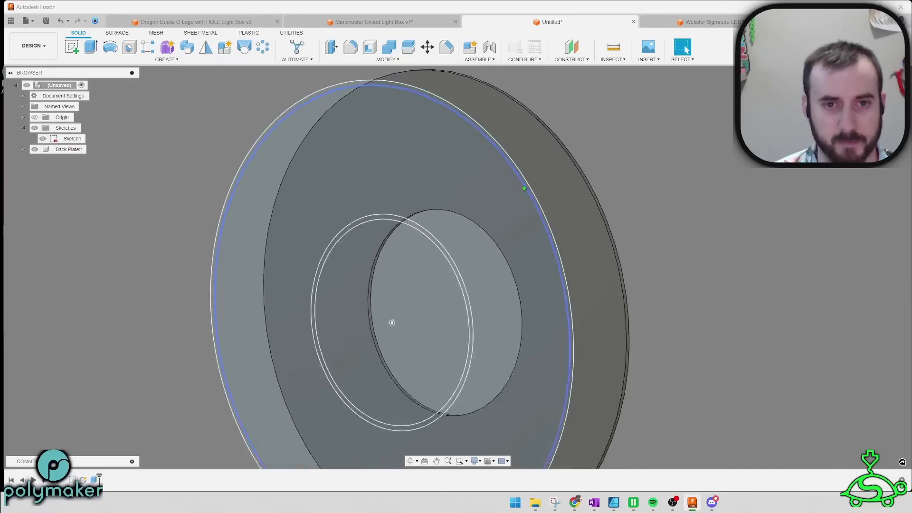
scroll(423, 249, "down", 4)
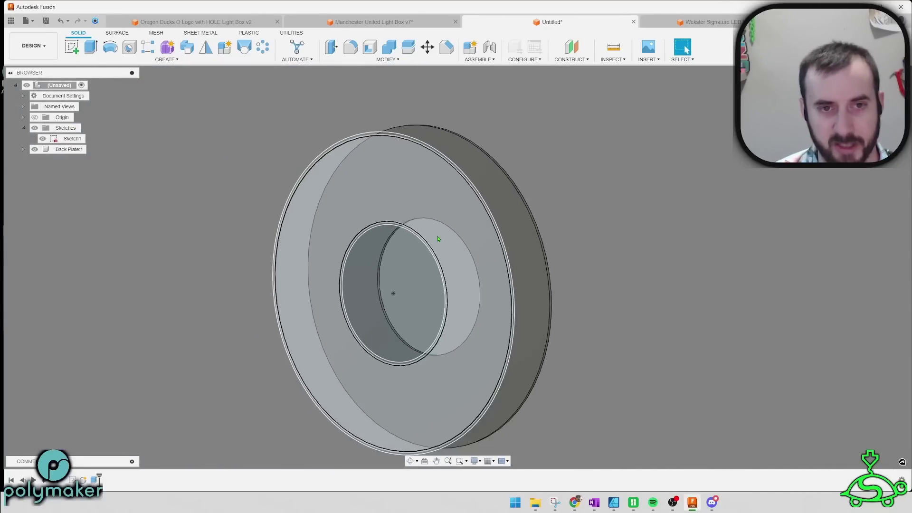
Step: Extrude the thin outer and inner ring profiles by -38 mm towards the back plate
scroll(472, 190, "up", 6)
scroll(476, 189, "up", 2)
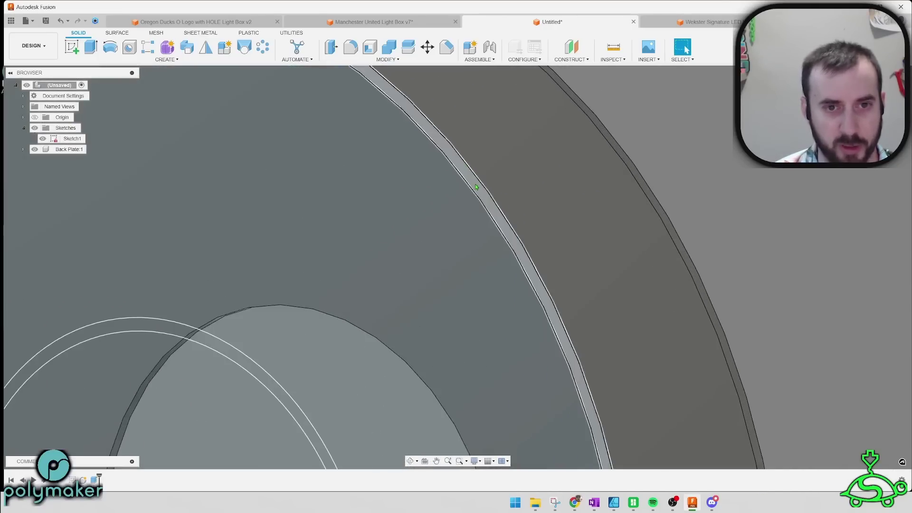
left_click(476, 189)
scroll(476, 189, "down", 4)
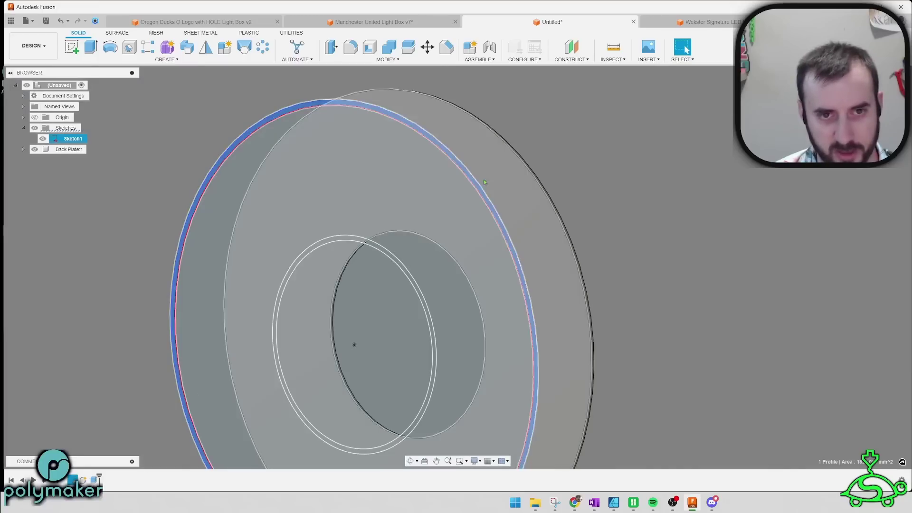
key("e")
scroll(389, 262, "up", 4)
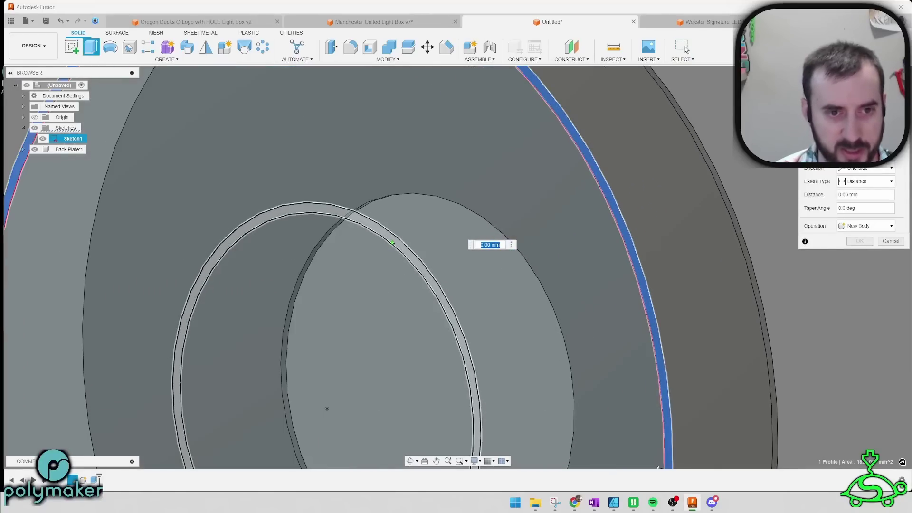
left_click(395, 239)
scroll(395, 239, "down", 4)
middle_click_drag(575, 254, 562, 218)
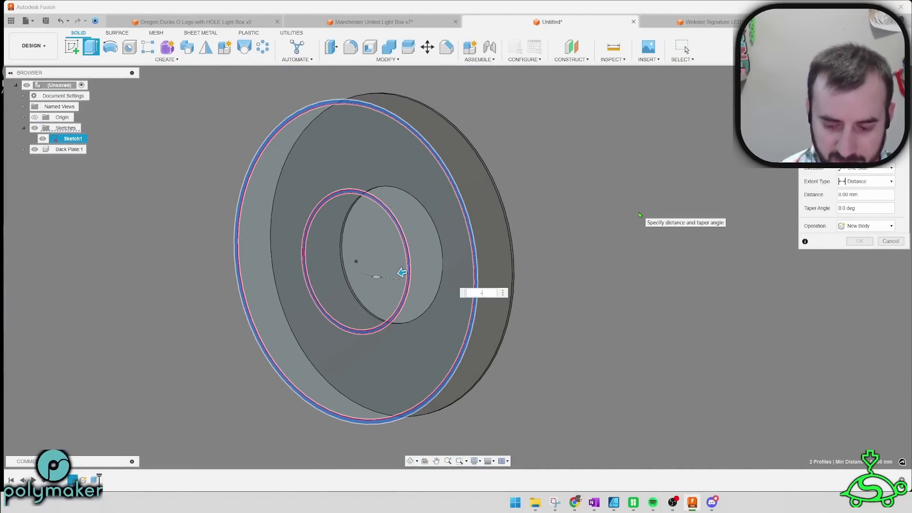
key("Return")
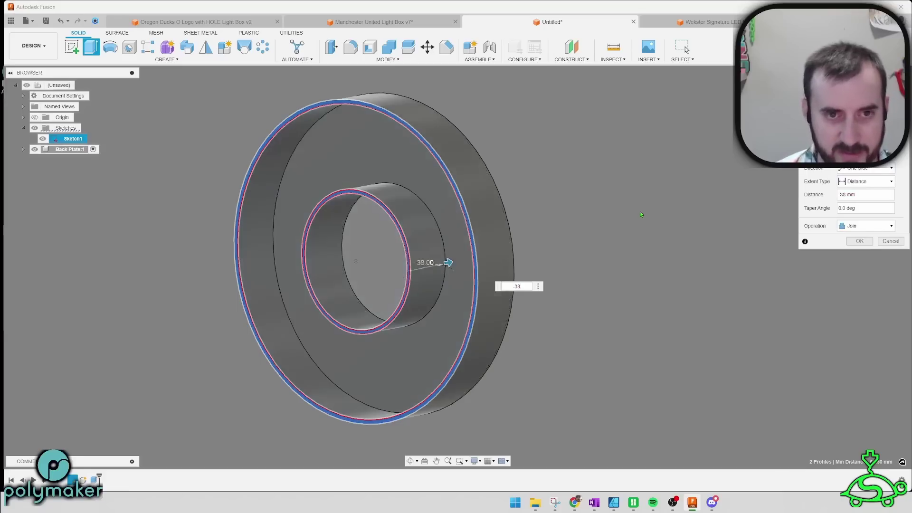
Step: Set the ring wall extrusion to create a new component and complete it
left_click(864, 227)
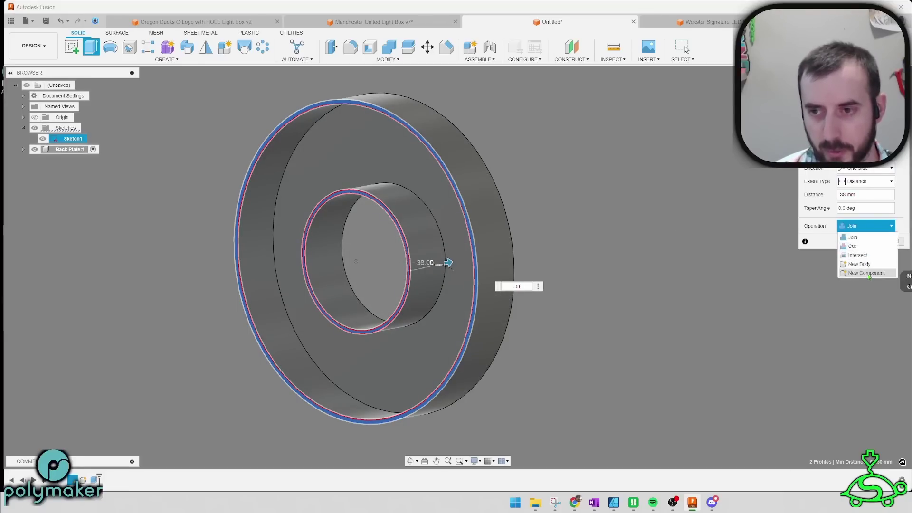
left_click(869, 265)
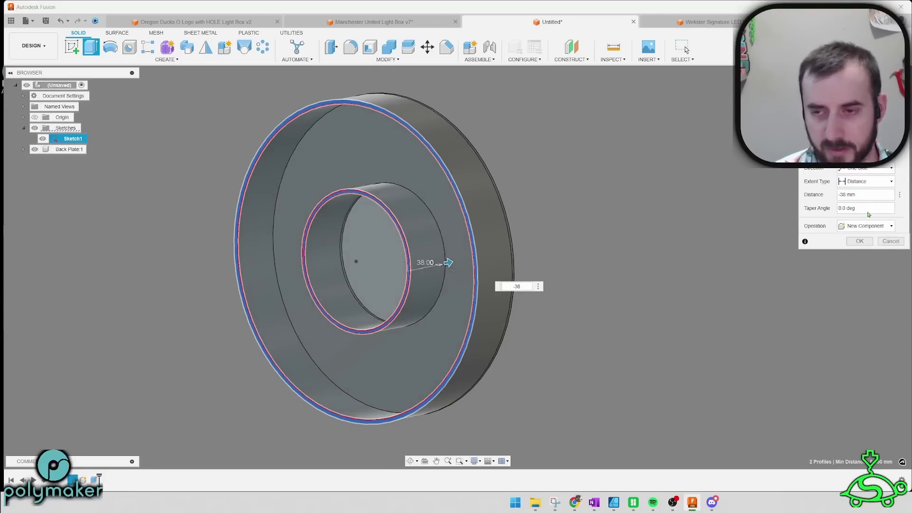
left_click(859, 241)
Step: Rename the ring wall component as BLACK and apply the 1 Black appearance to it
double_click(71, 160)
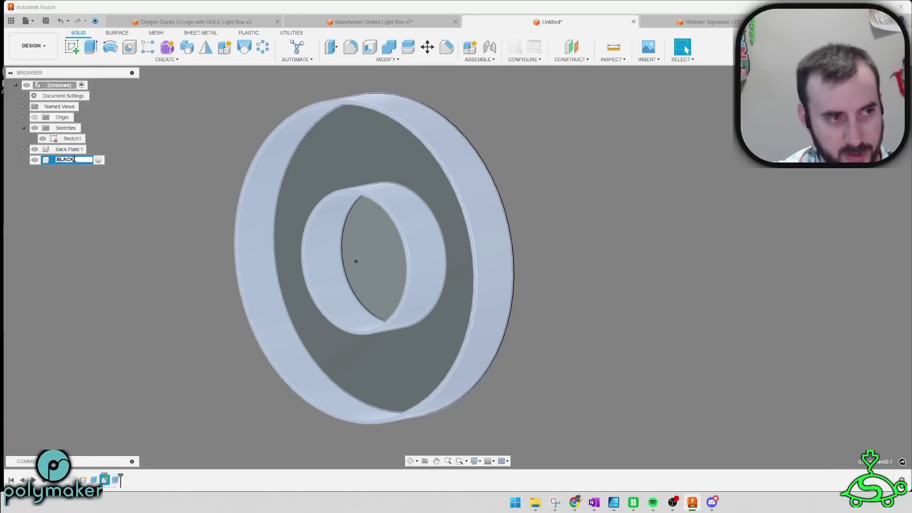
key("Return")
key("a")
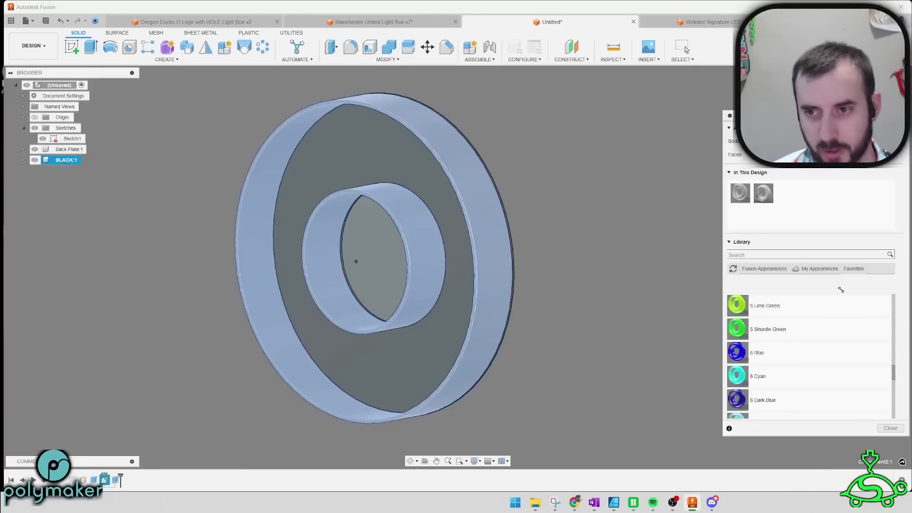
scroll(798, 361, "up", 5)
left_click_drag(791, 304, 66, 161)
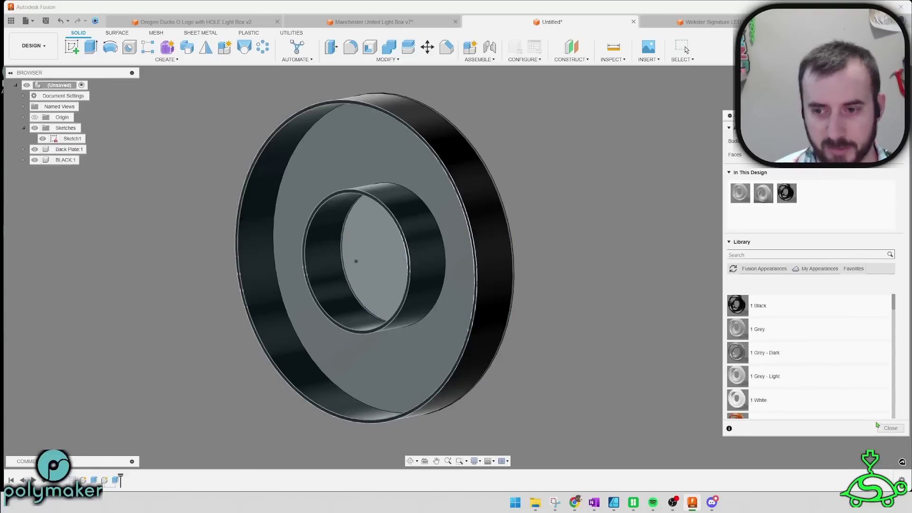
Step: Apply the same black appearance to the back plate and finish editing appearances
left_click_drag(788, 194, 738, 192)
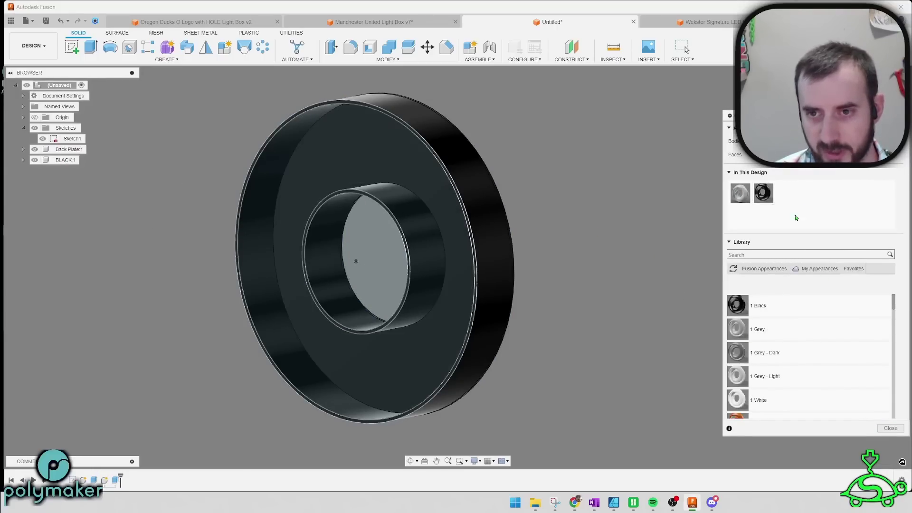
left_click(891, 429)
middle_click_drag(626, 181, 627, 200, "shift")
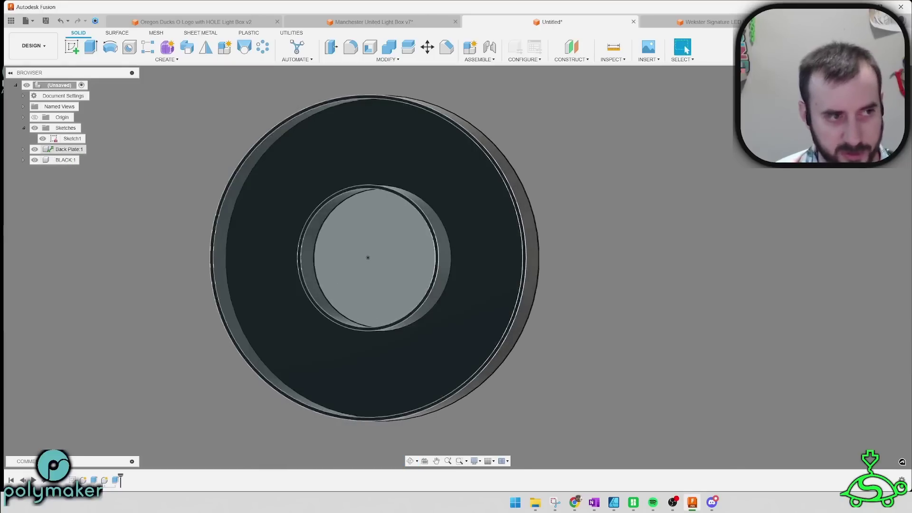
Step: Hide the first sketch and the back plate component, leaving the black ring walls displayed
left_click(877, 98)
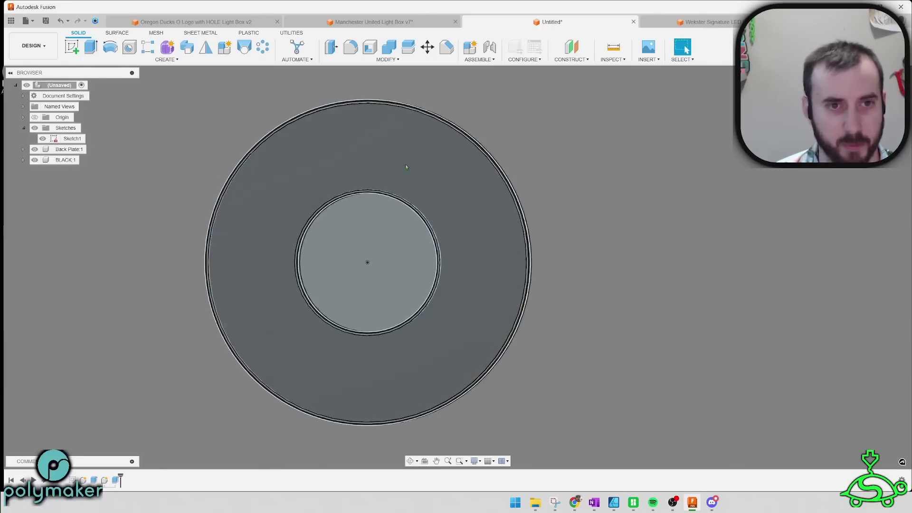
middle_click_drag(124, 199, 215, 209)
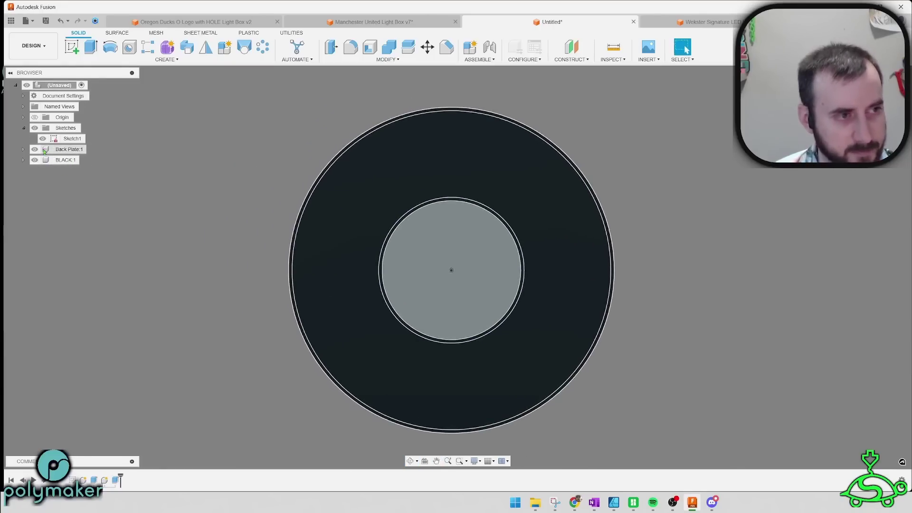
left_click(43, 139)
left_click(42, 139)
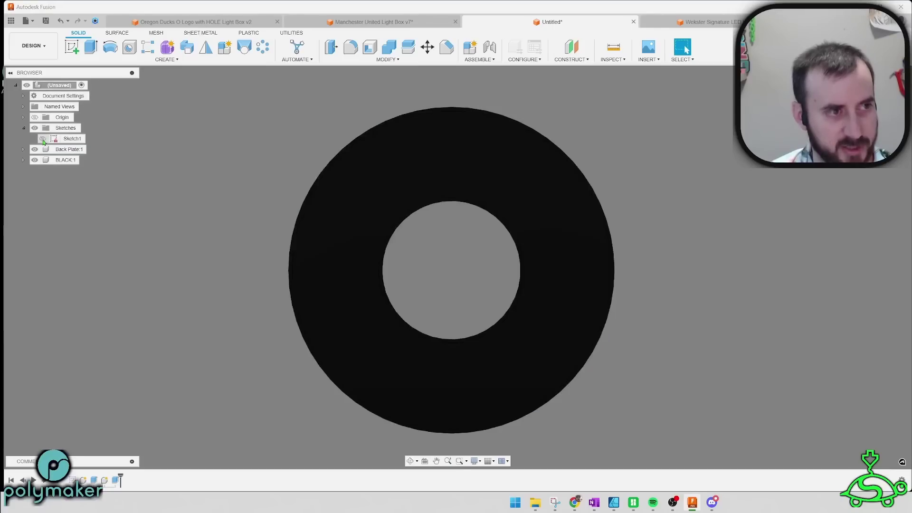
middle_click_drag(812, 250, 698, 273, "shift")
middle_click_drag(424, 119, 421, 186)
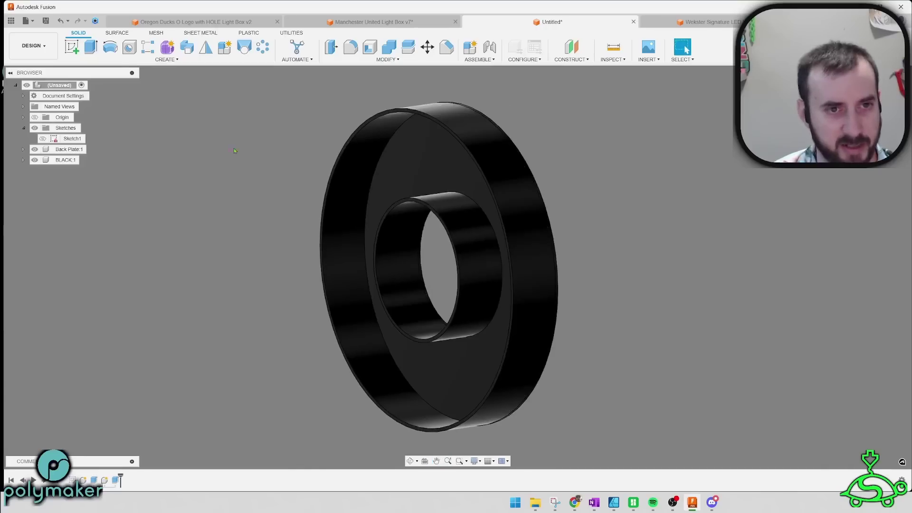
left_click(34, 150)
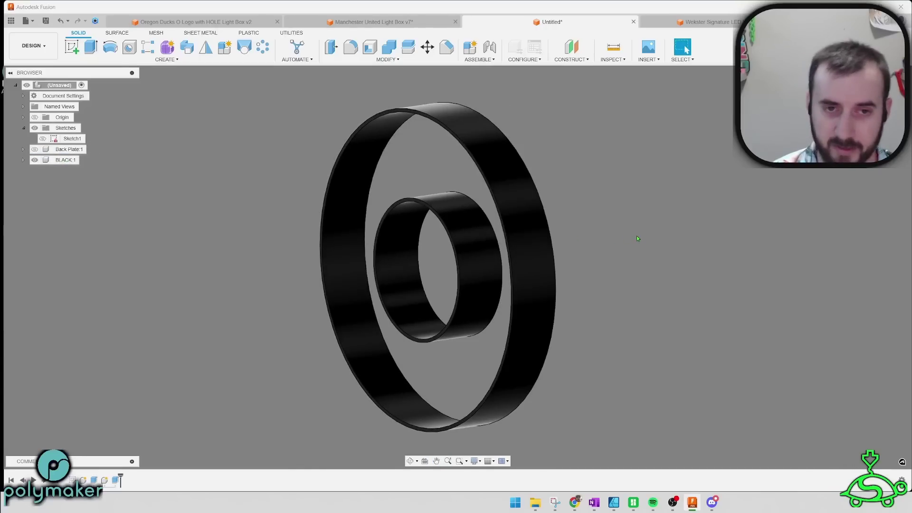
Step: Start a new sketch on the front rim face of the outer ring wall
middle_click_drag(613, 225, 571, 223)
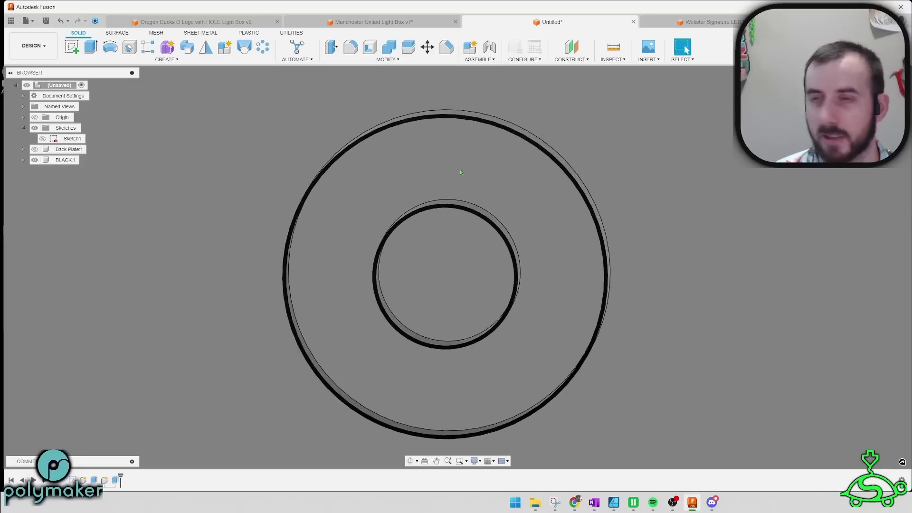
scroll(443, 130, "up", 5)
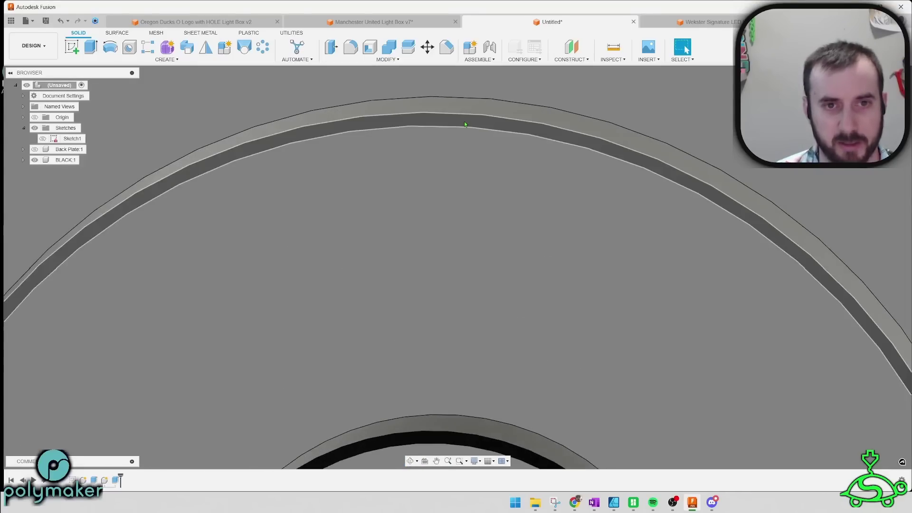
left_click(465, 125)
scroll(466, 124, "down", 3)
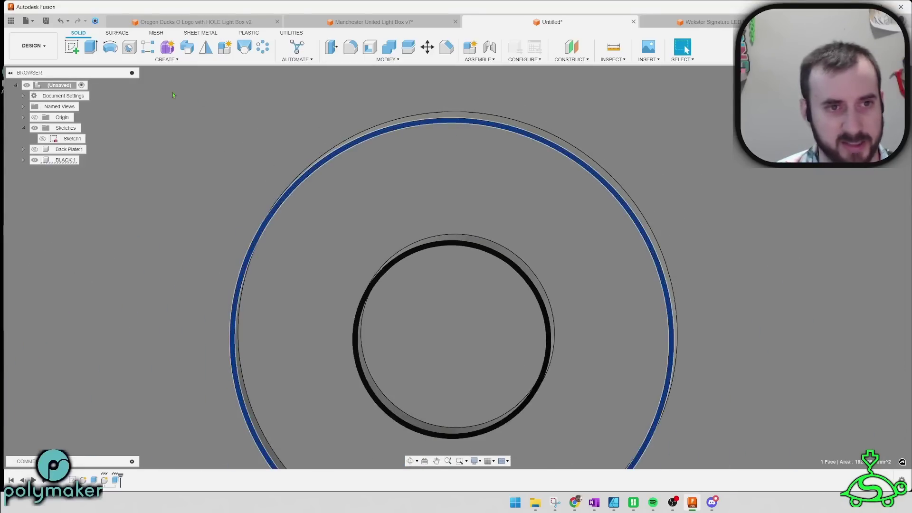
left_click(72, 48)
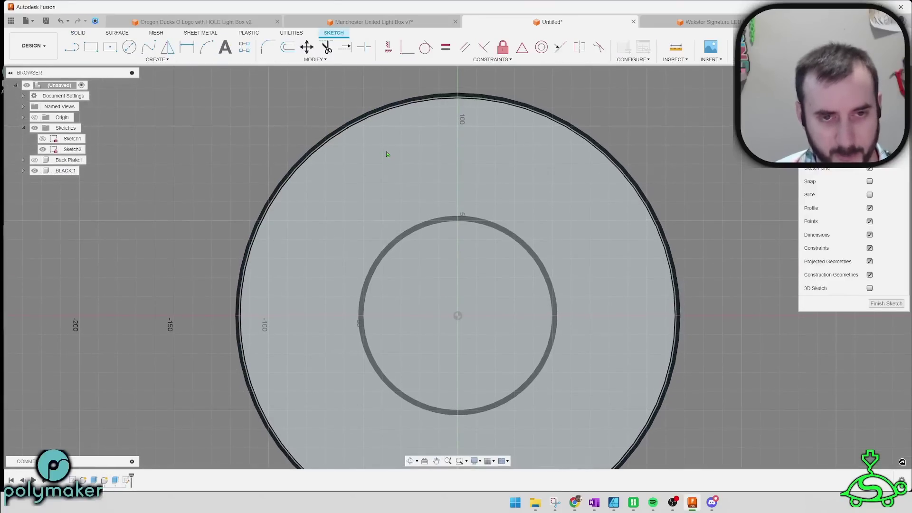
Step: Project the rim faces of the outer and inner ring walls into the sketch
scroll(387, 152, "up", 2)
middle_click_drag(390, 150, 387, 192)
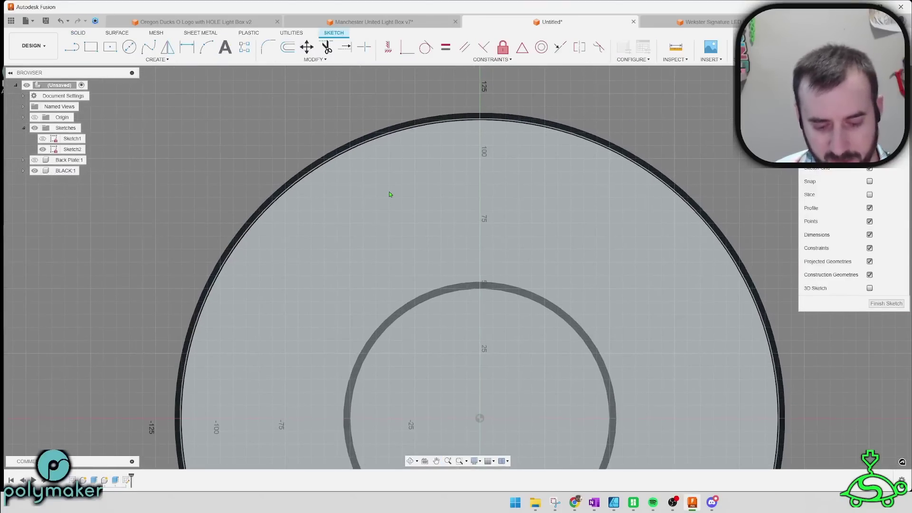
key("p")
left_click(390, 195)
scroll(480, 114, "up", 3)
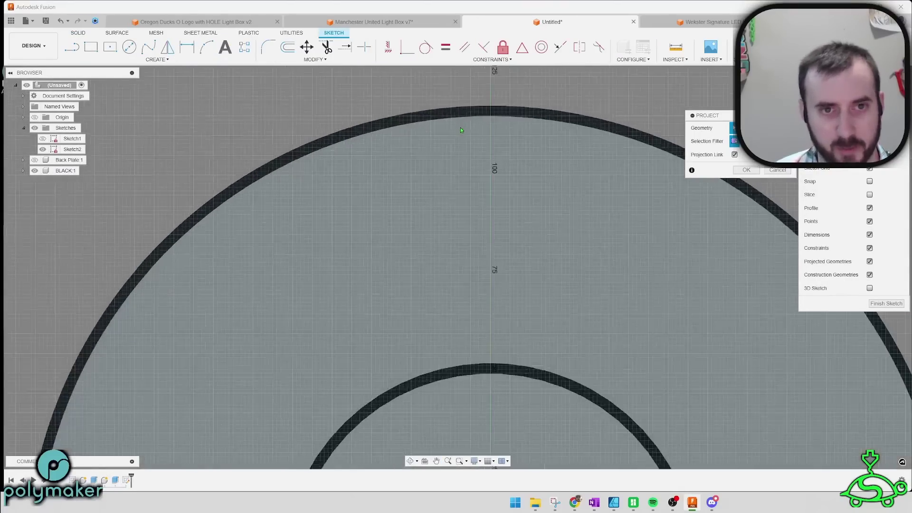
left_click(484, 109)
scroll(494, 218, "down", 3)
middle_click_drag(510, 349, 457, 160)
scroll(457, 159, "up", 3)
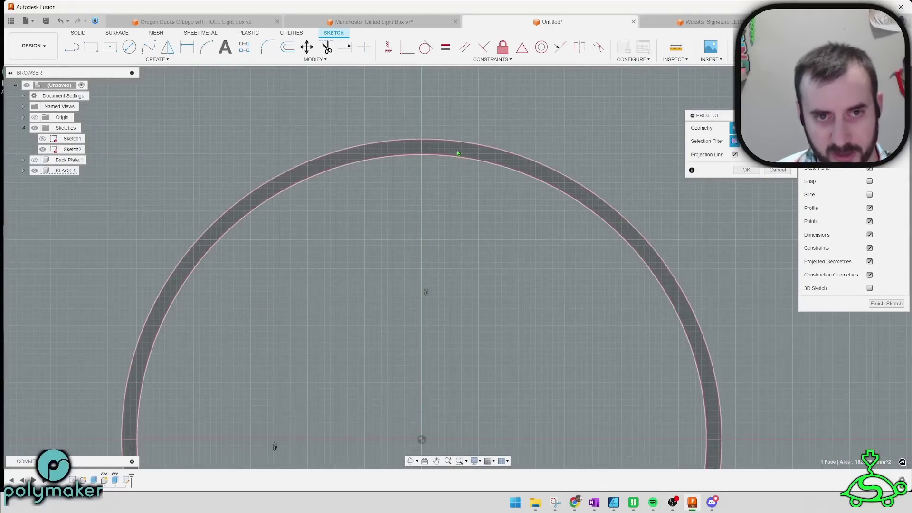
left_click(459, 153)
left_click(746, 169)
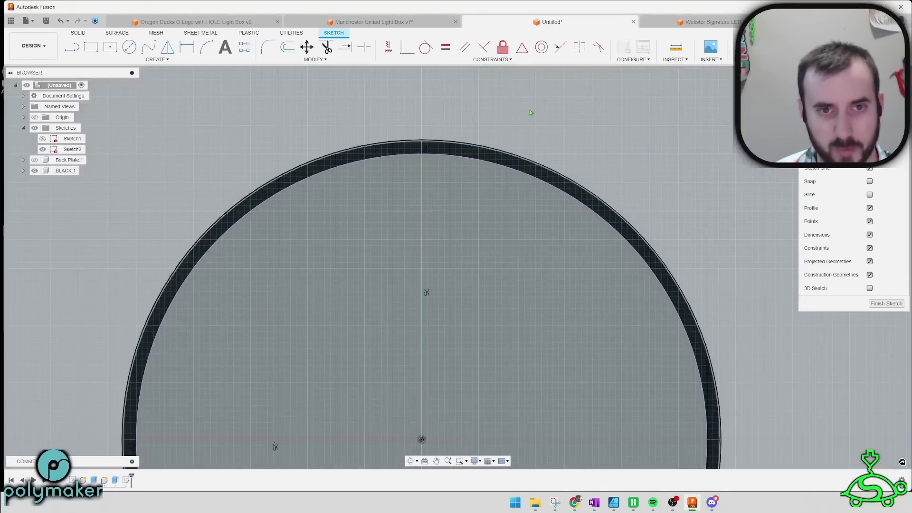
Step: Offset the inside edge of the outer ring wall by -2.5 mm towards the centre
scroll(532, 113, "down", 3)
middle_click_drag(532, 113, 457, 192)
middle_click_drag(598, 155, 480, 187)
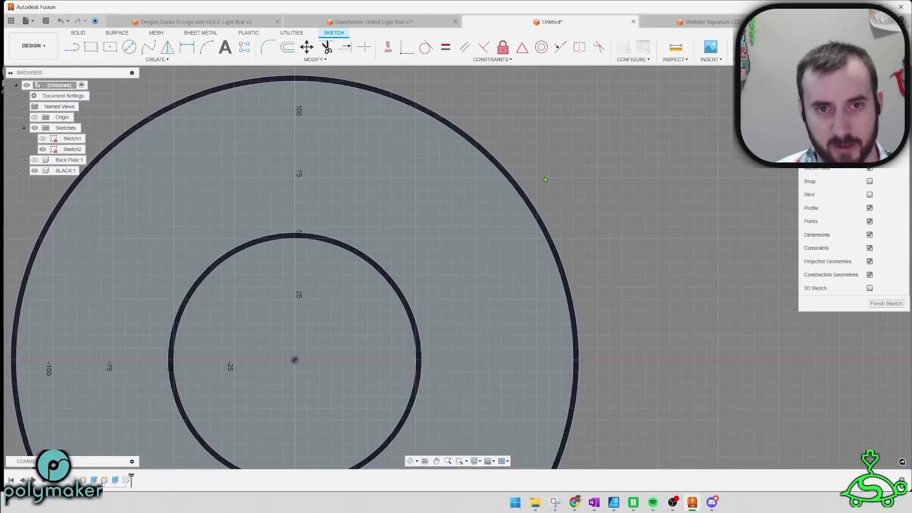
scroll(546, 179, "up", 3)
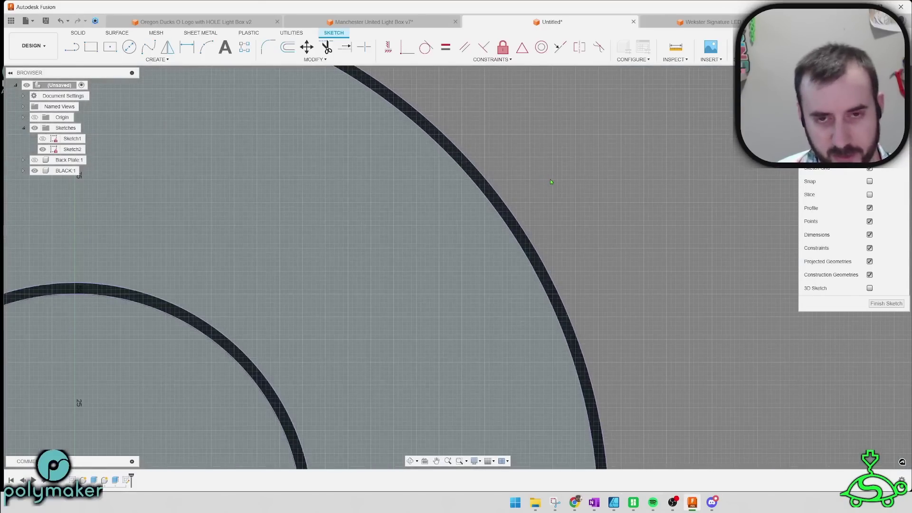
key("o")
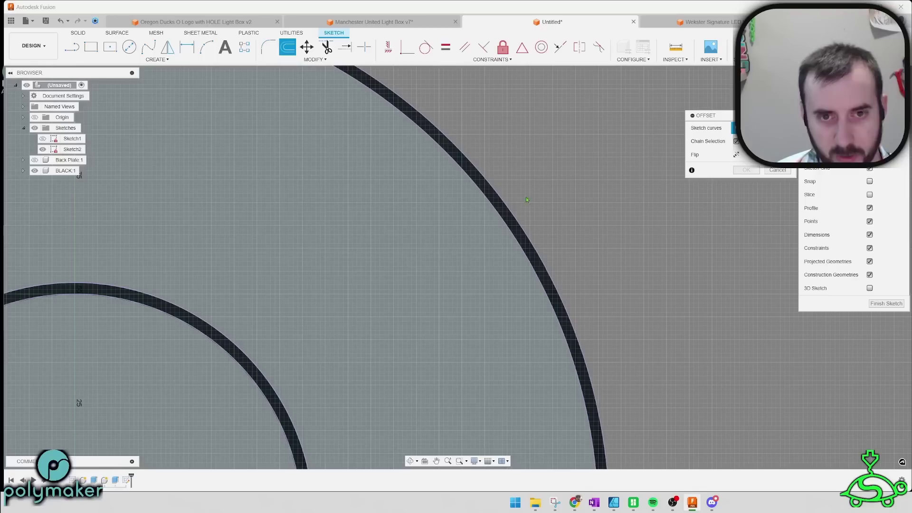
left_click(500, 212)
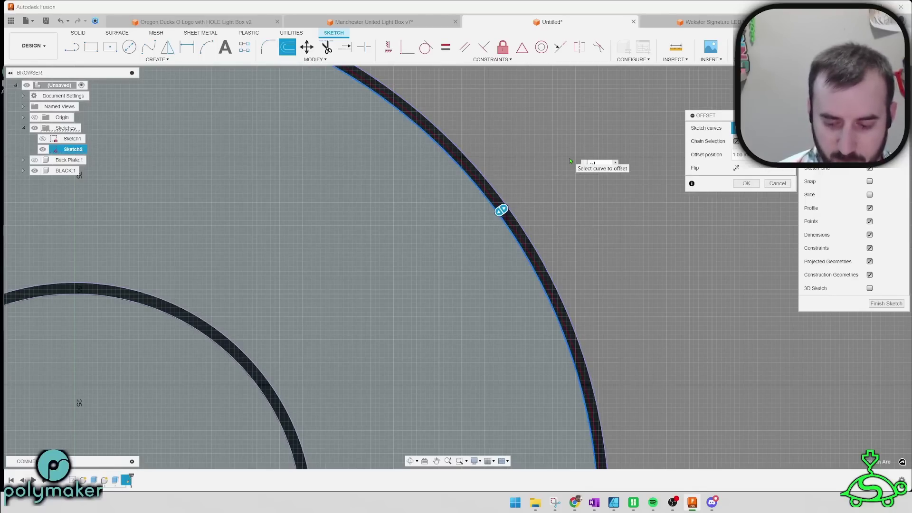
type("-2.5")
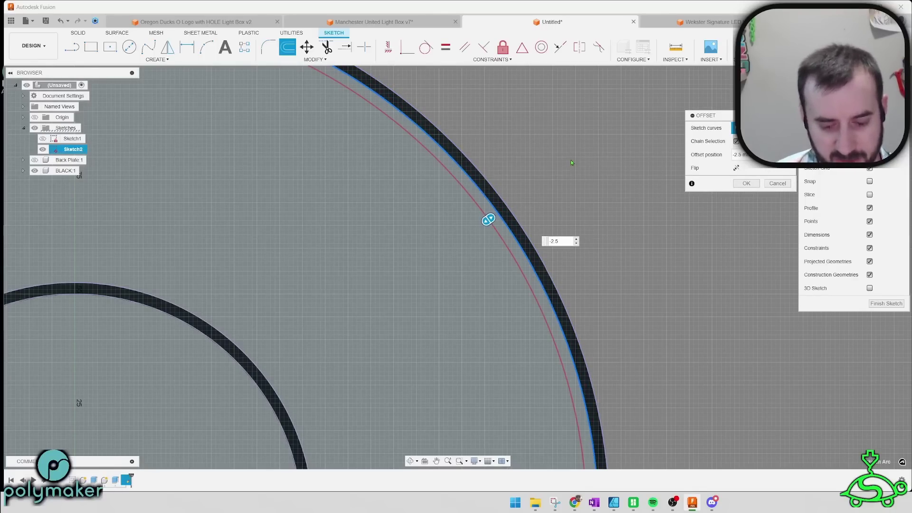
scroll(589, 151, "down", 4)
key("Return")
Step: Offset the outside edge of the inner ring wall outwards by 2.5 mm
scroll(420, 239, "up", 6)
middle_click_drag(421, 239, 491, 199)
key("o")
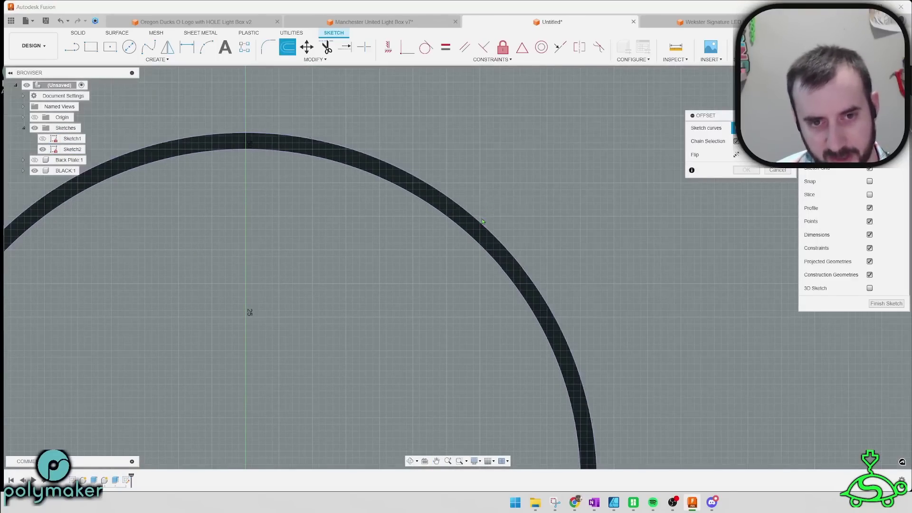
left_click(483, 222)
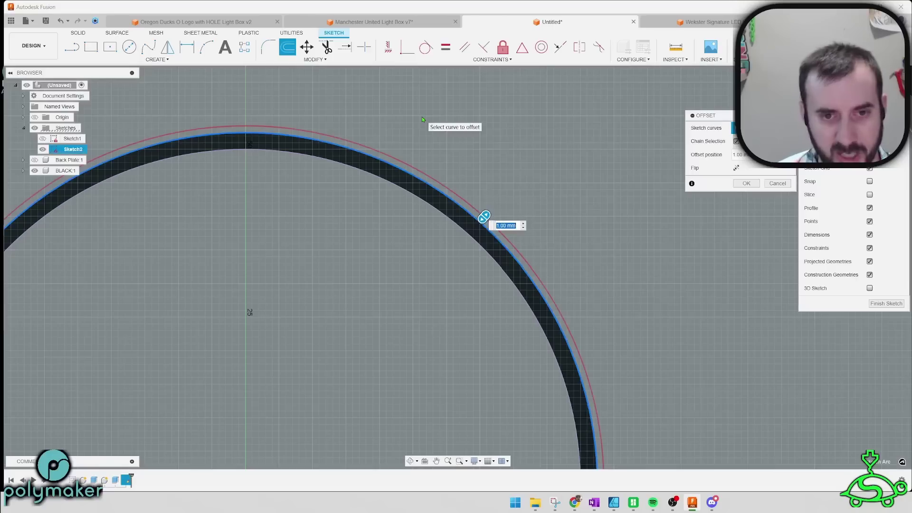
type("2.5")
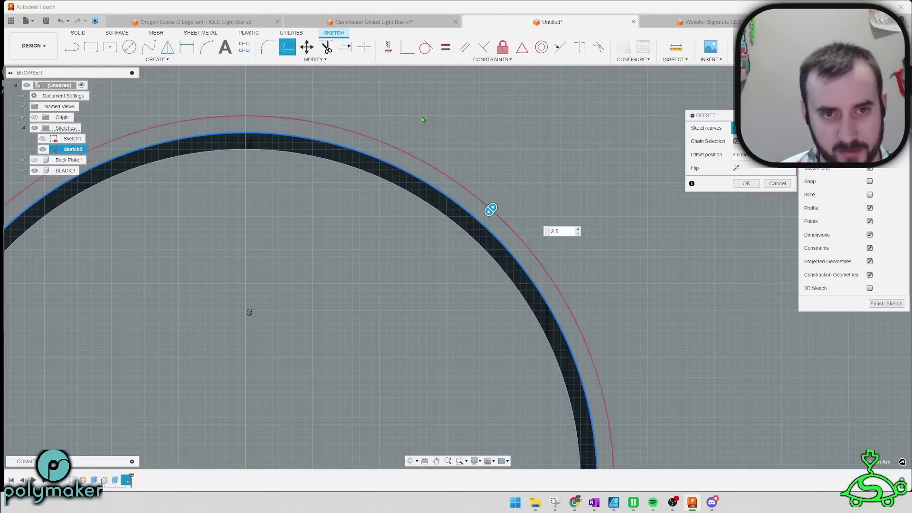
key("Return")
Step: Check that both offset bands form closed profiles, and finish the sketch
scroll(423, 119, "down", 5)
scroll(419, 159, "up", 6)
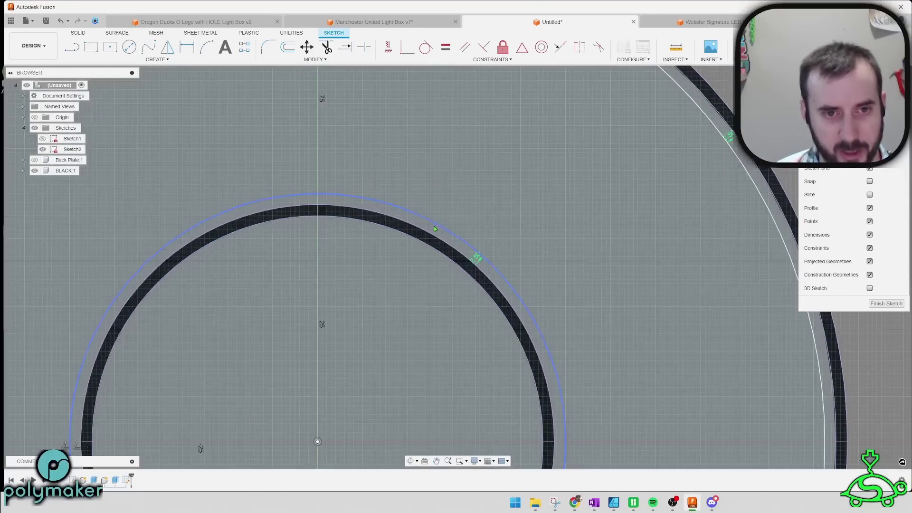
left_click(430, 232)
scroll(404, 275, "down", 5)
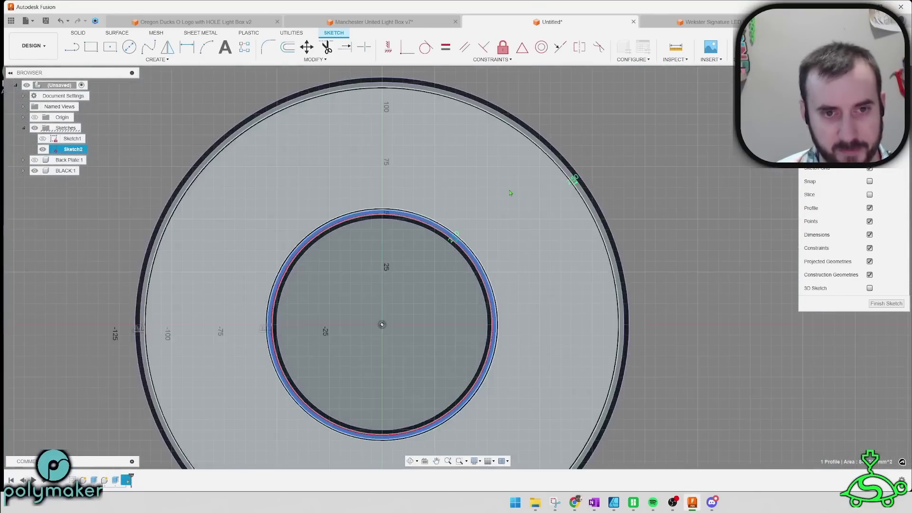
scroll(551, 156, "up", 6)
scroll(551, 156, "down", 6)
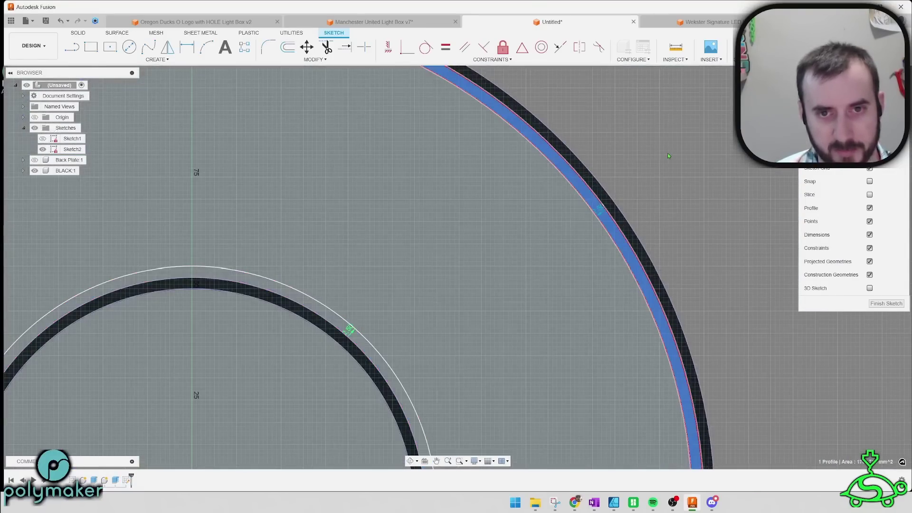
left_click(668, 154)
middle_click_drag(667, 205, 602, 186)
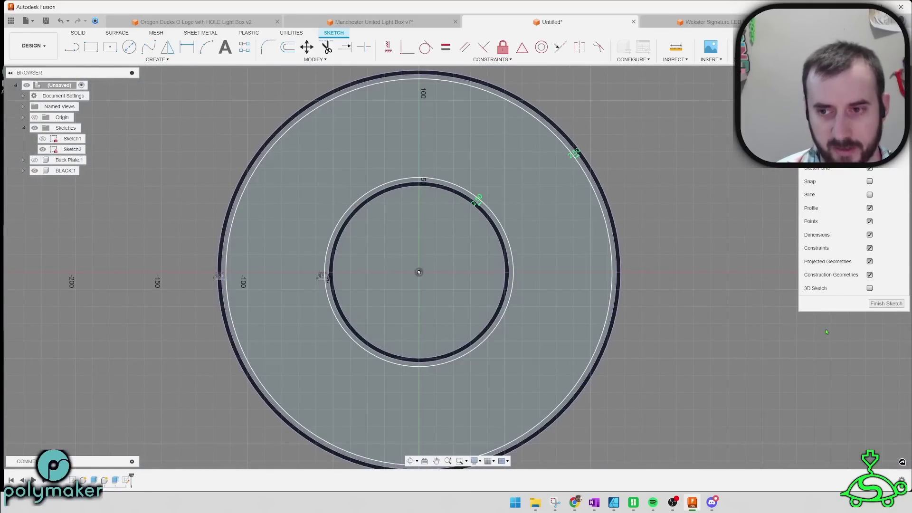
left_click(880, 304)
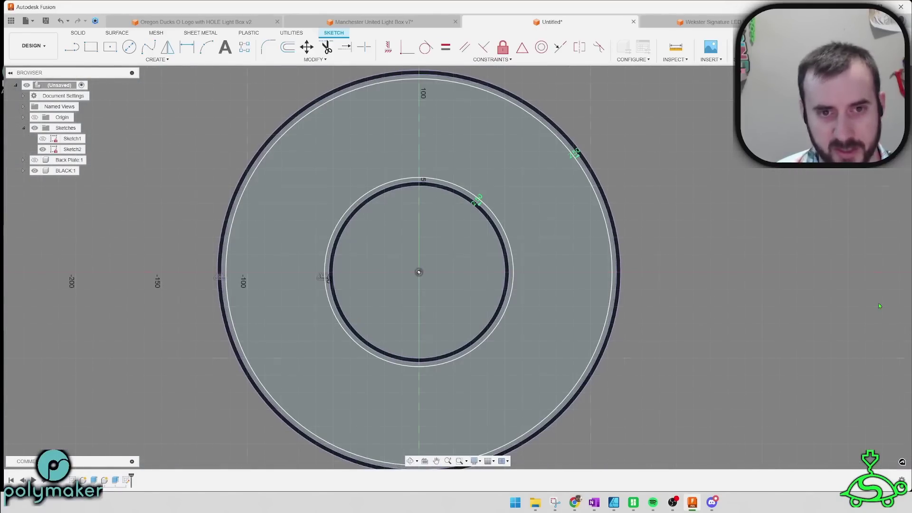
Step: Hide the BLACK wall component and show the back plate component
left_click(35, 171)
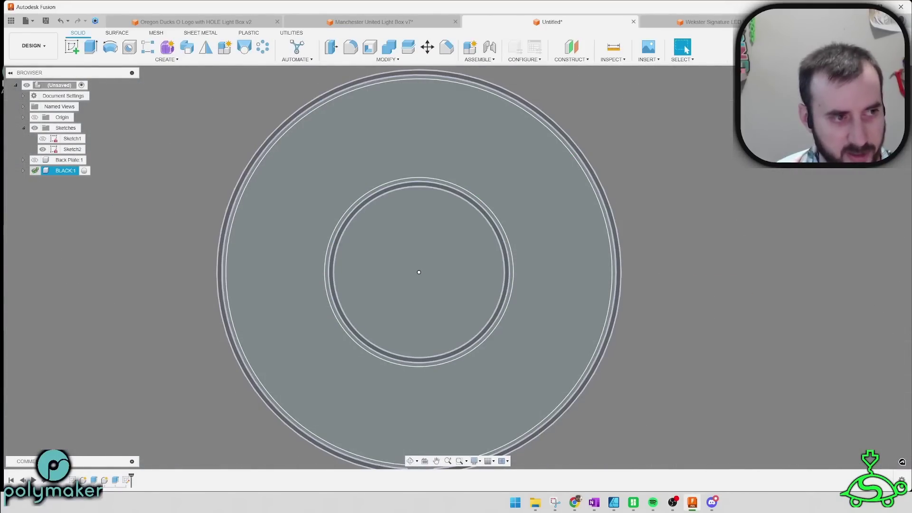
left_click(35, 171)
middle_click_drag(181, 185, 239, 185, "shift")
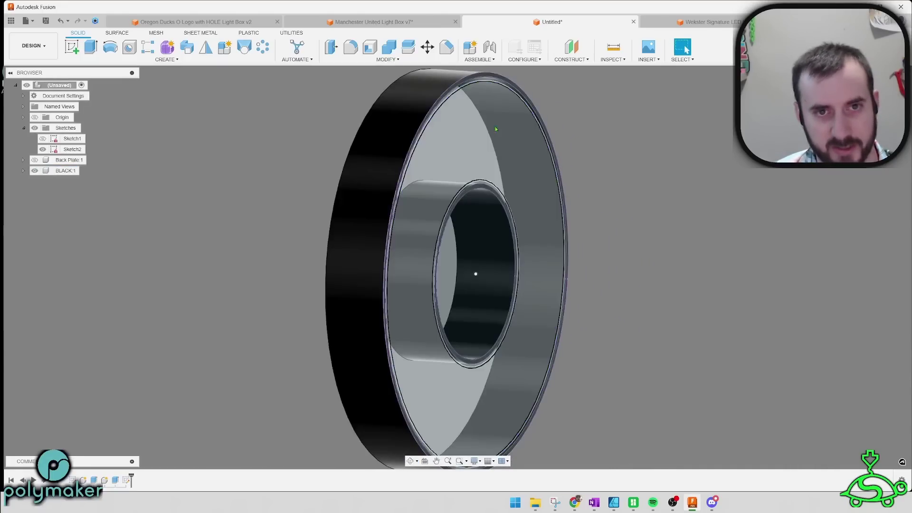
left_click(35, 170)
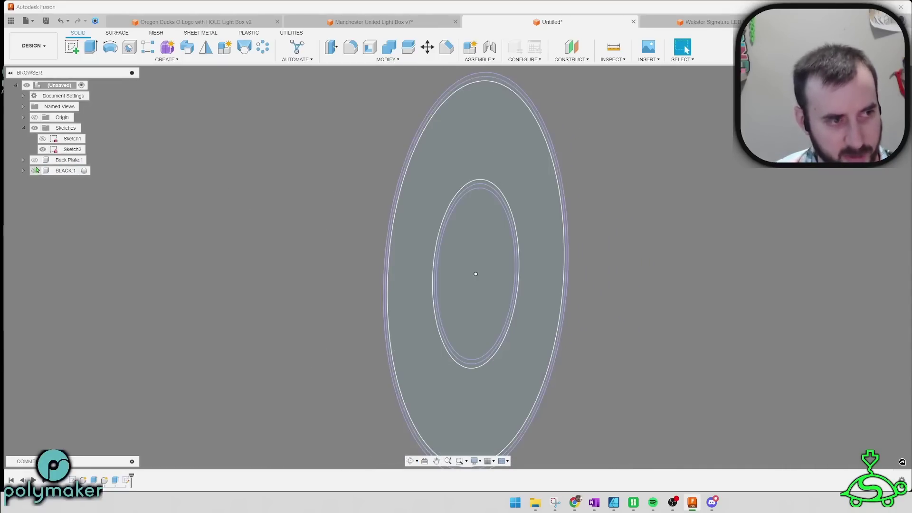
left_click(35, 160)
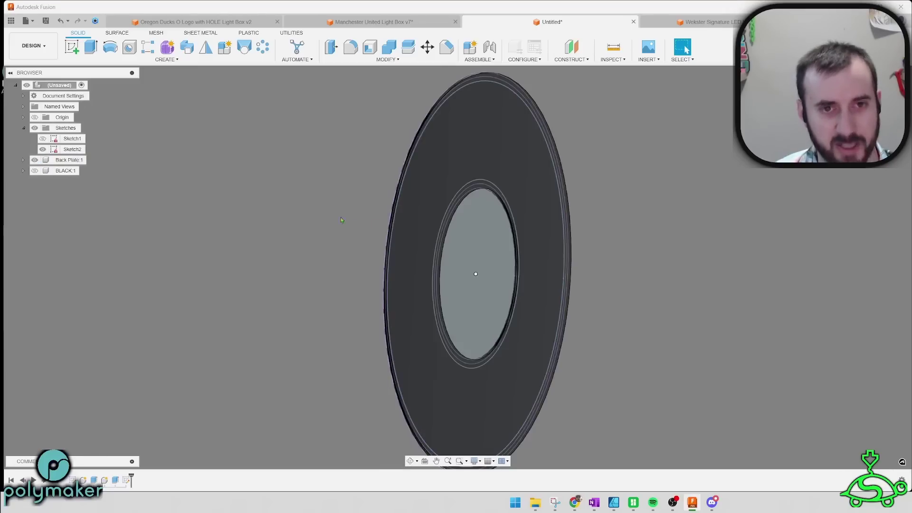
Step: Extrude the inner and outer 2.5 mm offset ring bands by -5 mm, joined to the back plate
middle_click_drag(285, 211, 355, 212, "shift")
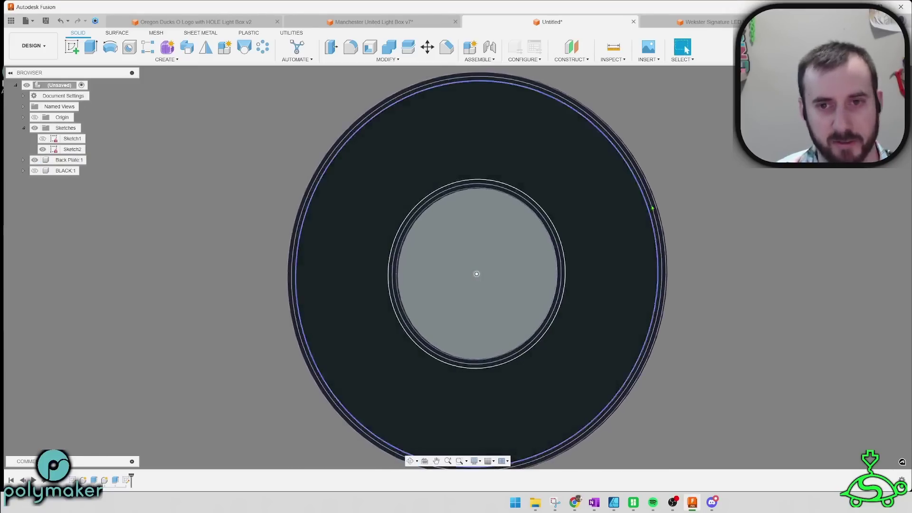
scroll(650, 226, "up", 8)
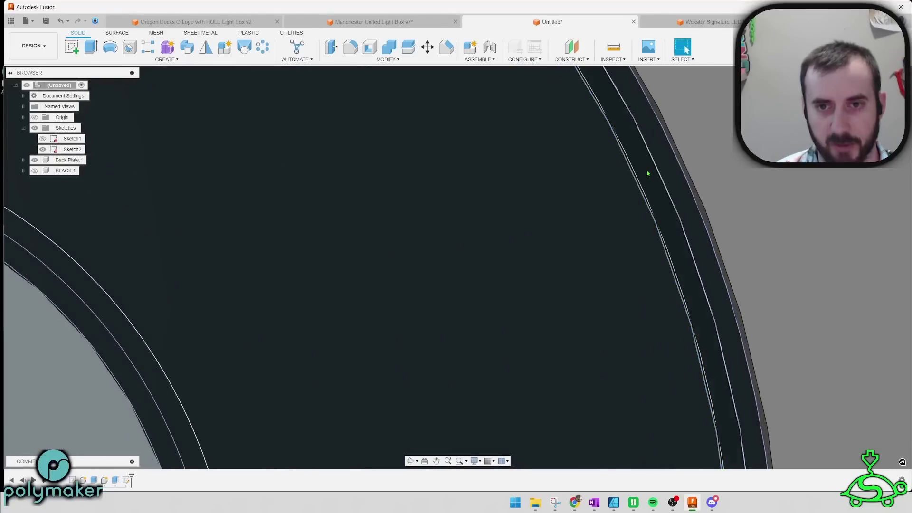
left_click(645, 174)
scroll(644, 174, "down", 2)
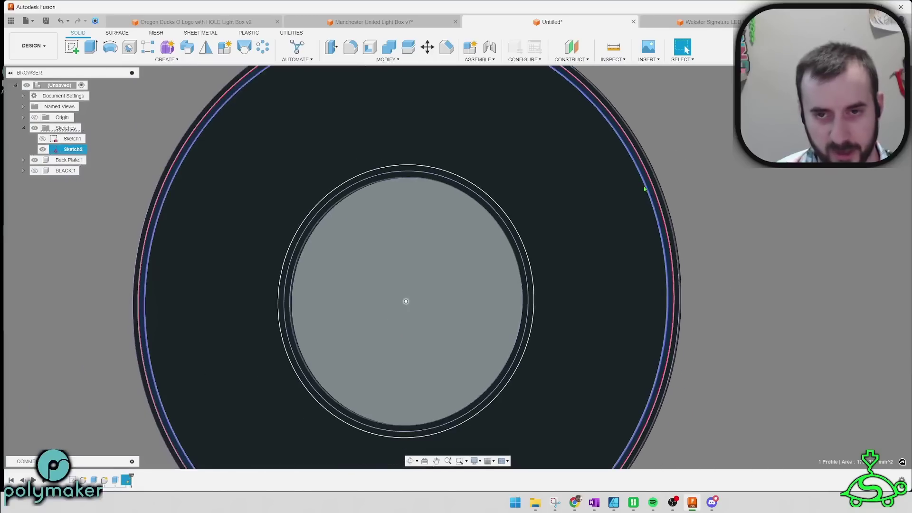
key("e")
scroll(527, 222, "up", 4)
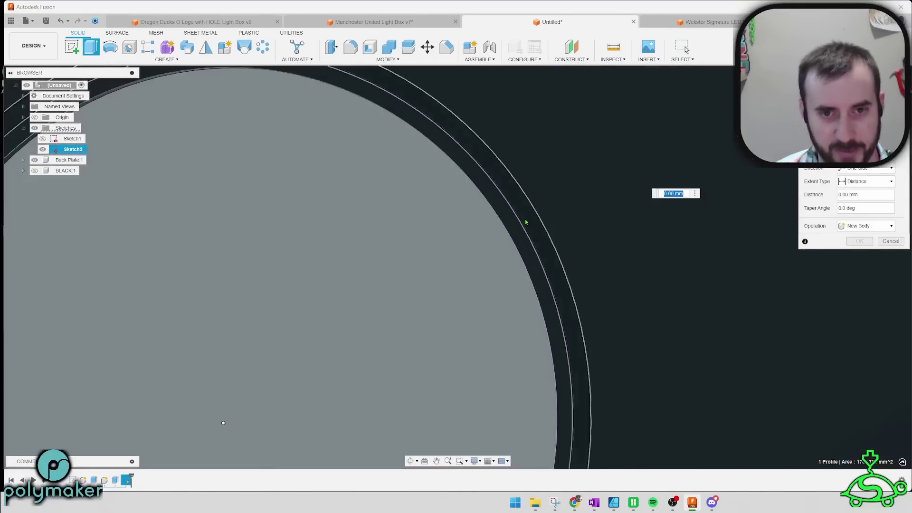
scroll(528, 215, "down", 5)
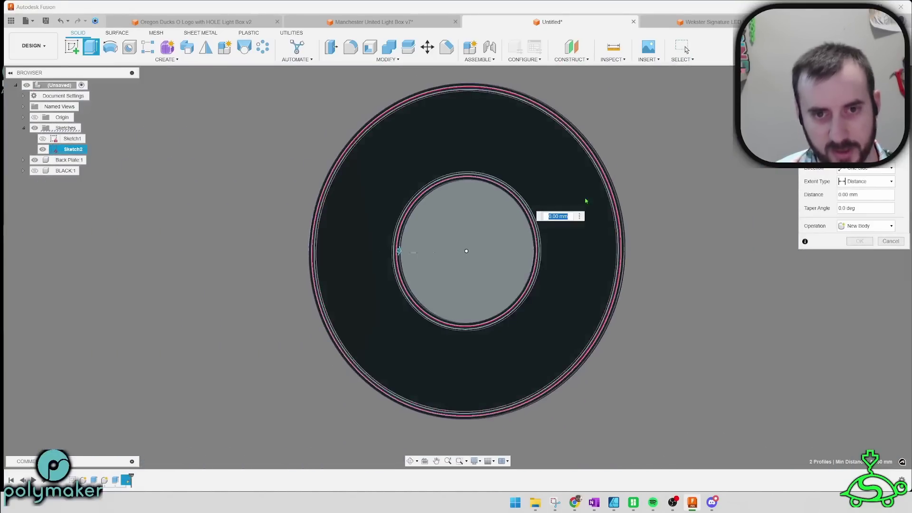
middle_click_drag(587, 200, 694, 172, "shift")
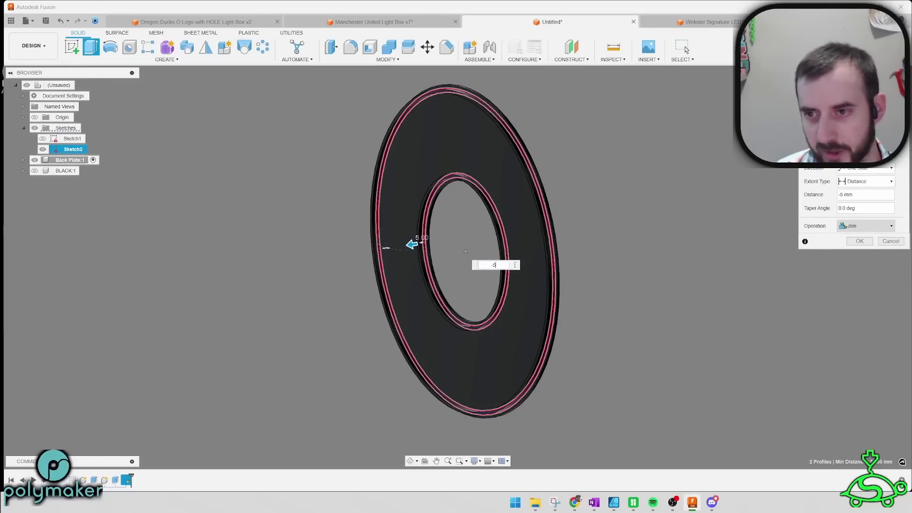
left_click(861, 241)
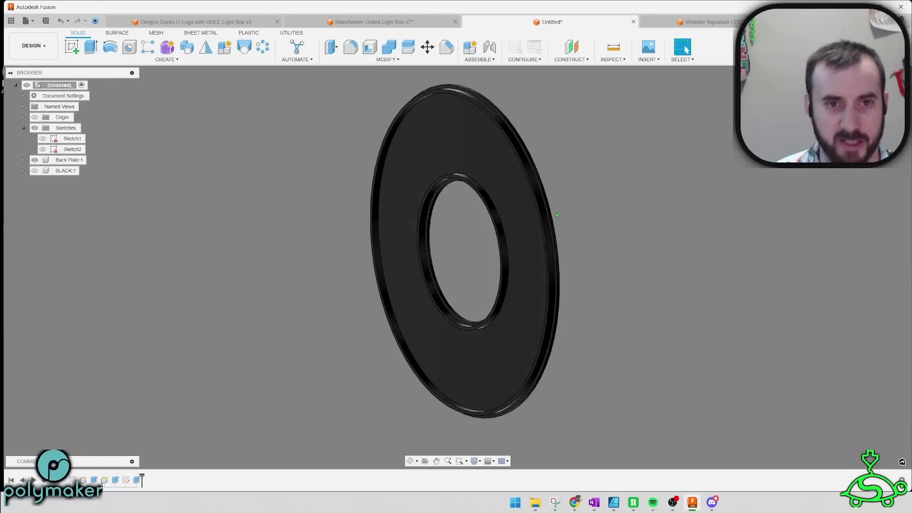
Step: Examine the extruded rims along the back plate's inner and outer edges, face-on and at an angle
left_click(878, 98)
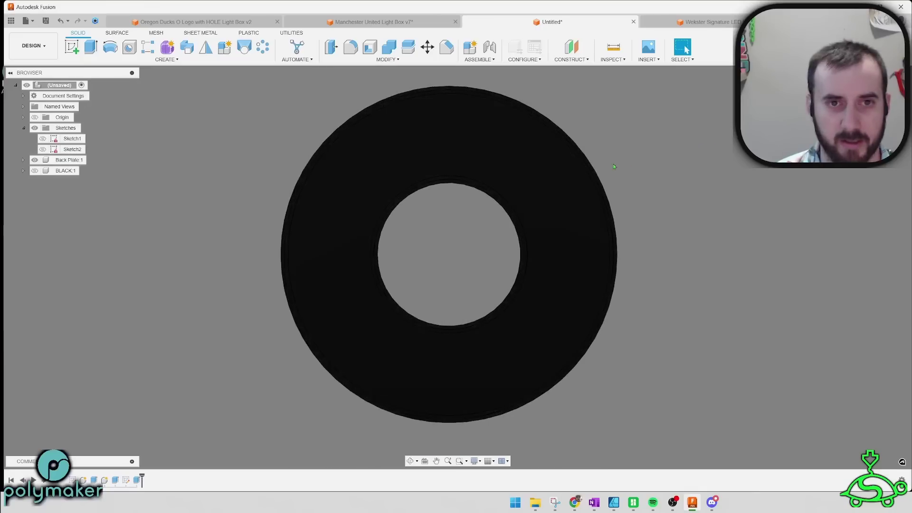
scroll(431, 184, "up", 6)
left_click(529, 170)
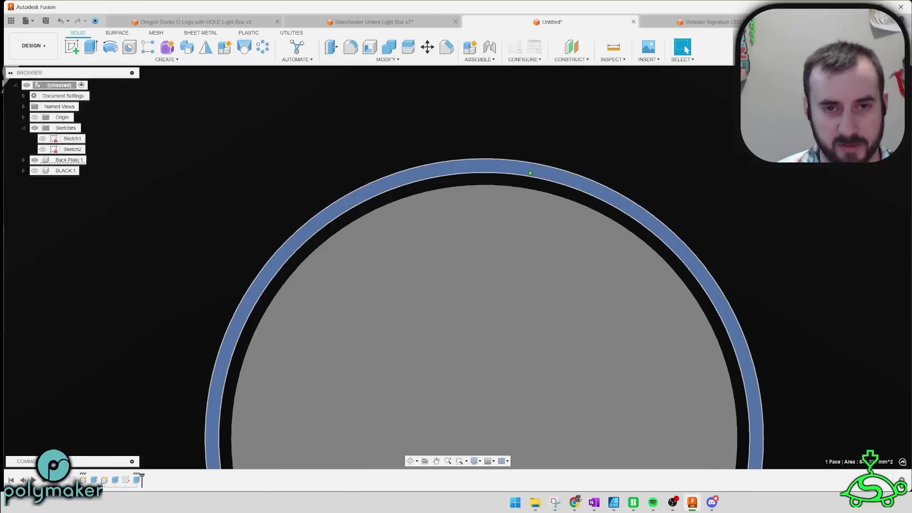
scroll(530, 278, "down", 5)
middle_click_drag(716, 170, 558, 220)
scroll(533, 190, "up", 6)
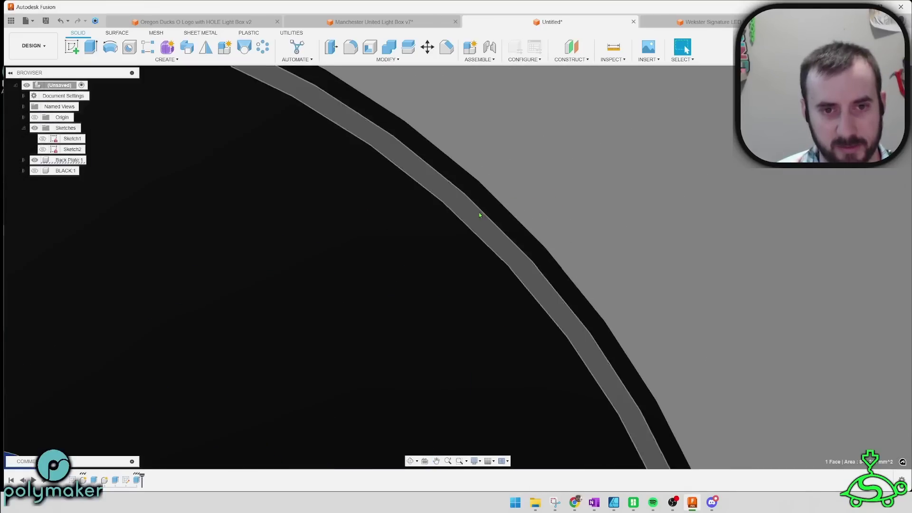
left_click(480, 213)
scroll(598, 195, "down", 4)
left_click(612, 184)
scroll(613, 178, "down", 6)
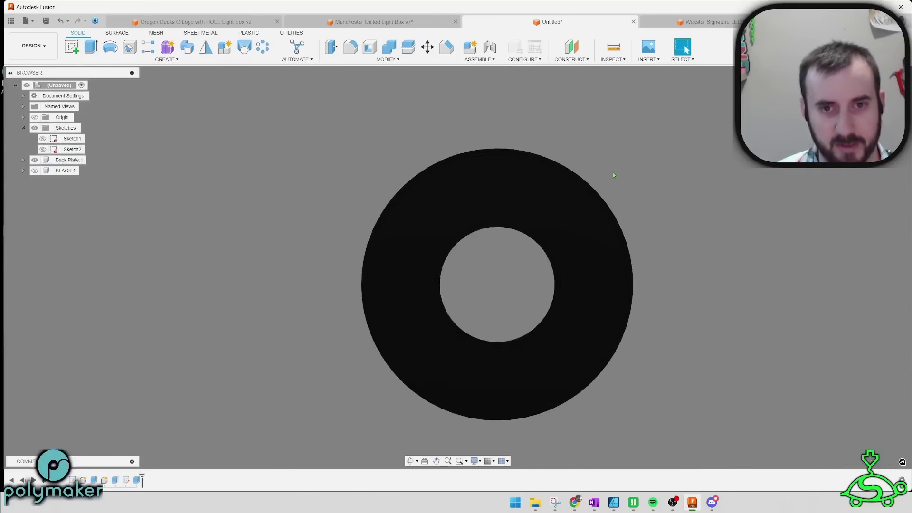
middle_click_drag(613, 173, 703, 227, "shift")
scroll(490, 228, "up", 5)
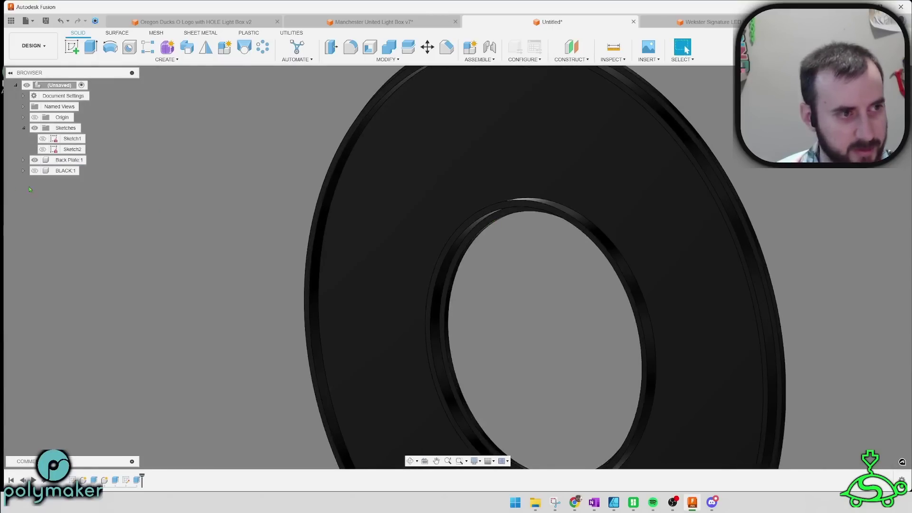
Step: Show the BLACK wall component and check how its walls fit against the rims on the back plate
scroll(629, 241, "down", 5)
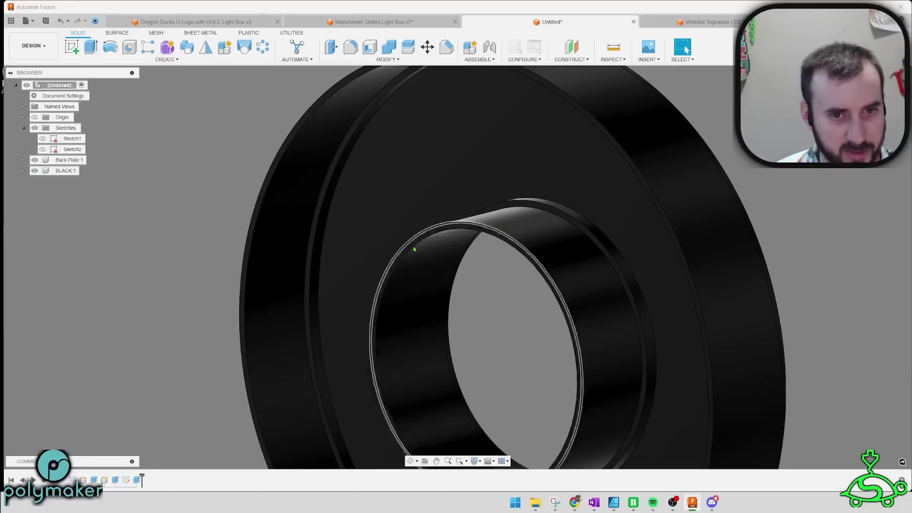
middle_click_drag(628, 241, 670, 232, "shift")
scroll(509, 266, "up", 6)
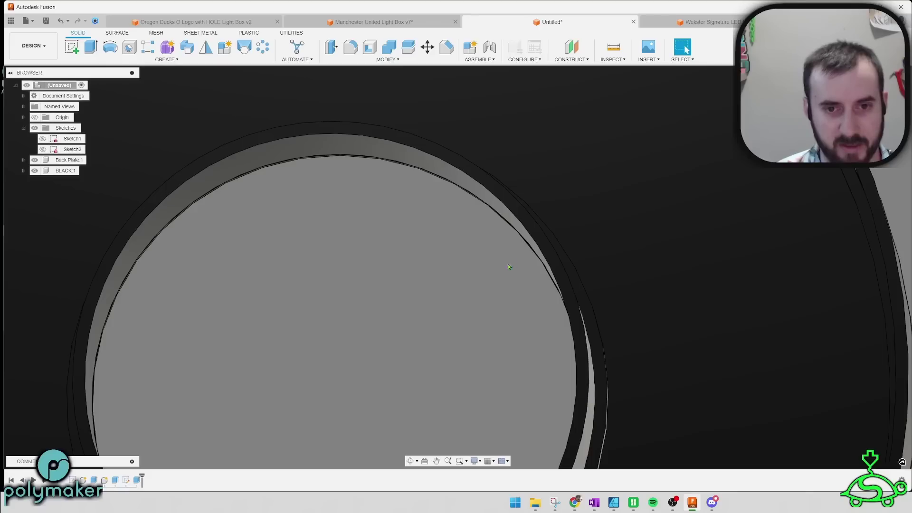
scroll(456, 221, "down", 3)
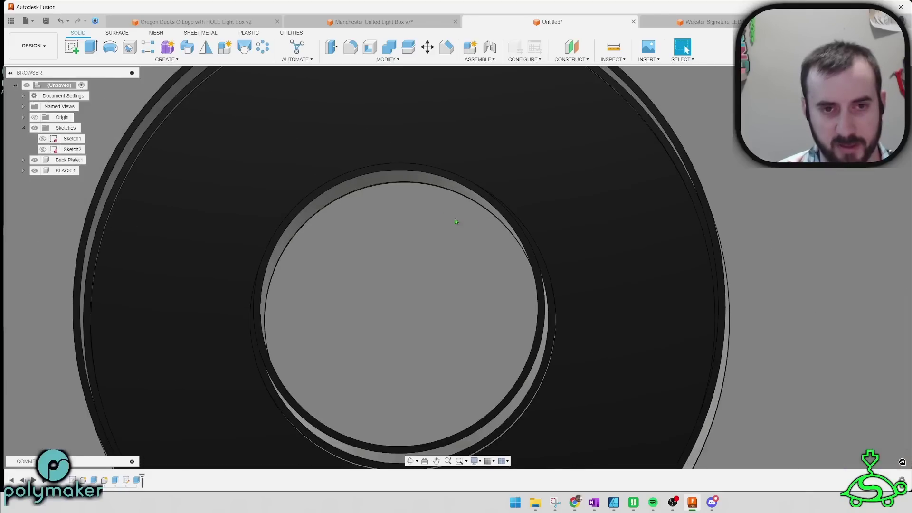
scroll(384, 214, "down", 4)
scroll(584, 202, "up", 3)
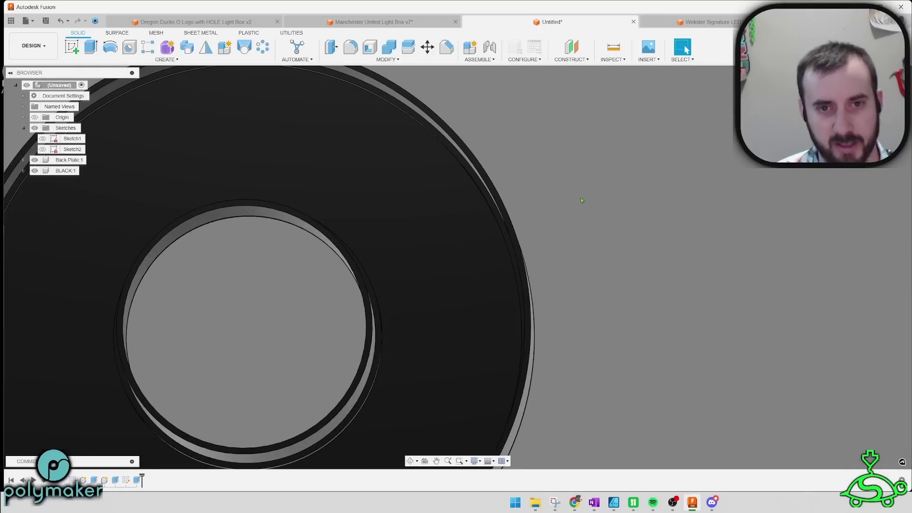
middle_click_drag(583, 202, 588, 196, "shift")
scroll(520, 180, "up", 3)
scroll(565, 204, "up", 3)
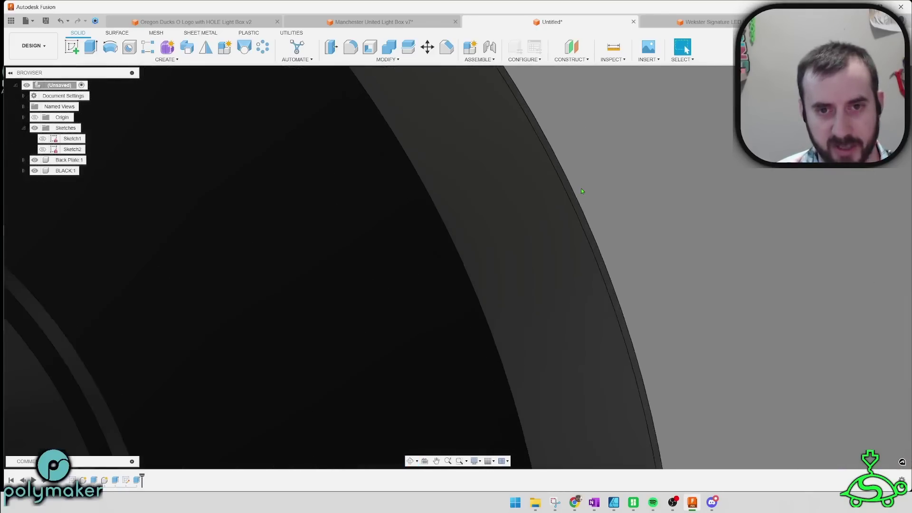
scroll(582, 190, "down", 6)
middle_click_drag(751, 214, 715, 220, "shift")
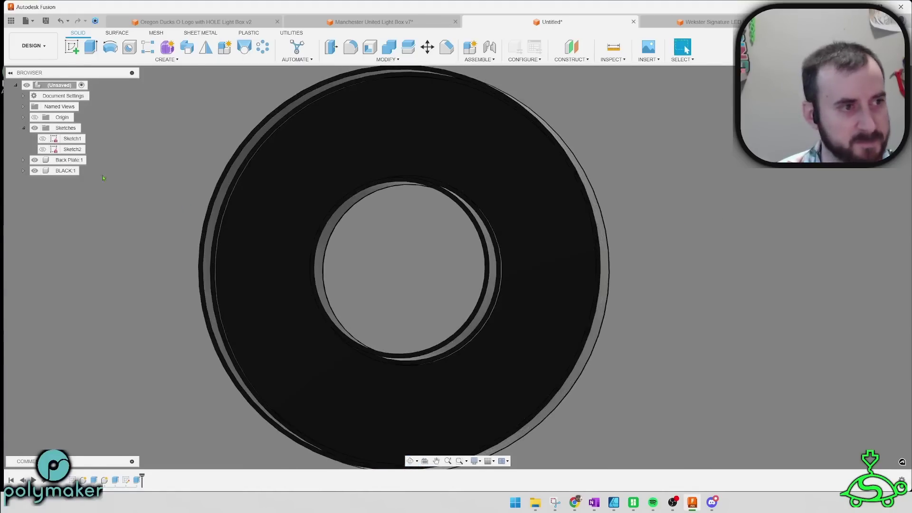
Step: Show Sketch2 and hide the Back Plate component, leaving the BLACK walls visible
left_click(43, 150)
scroll(581, 209, "down", 5)
mouse_move(548, 224)
middle_mouse_down()
mouse_move(518, 252)
mouse_move(495, 227)
middle_mouse_up()
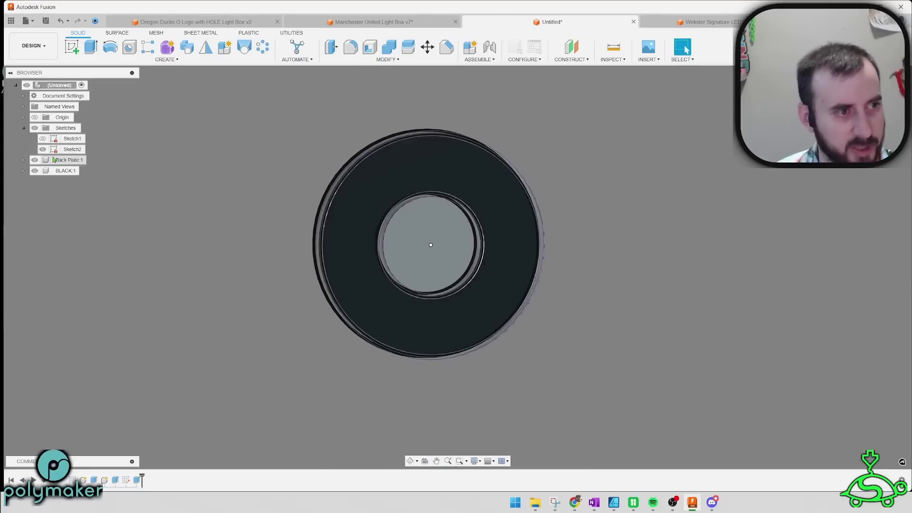
left_click(36, 161)
left_click(35, 161)
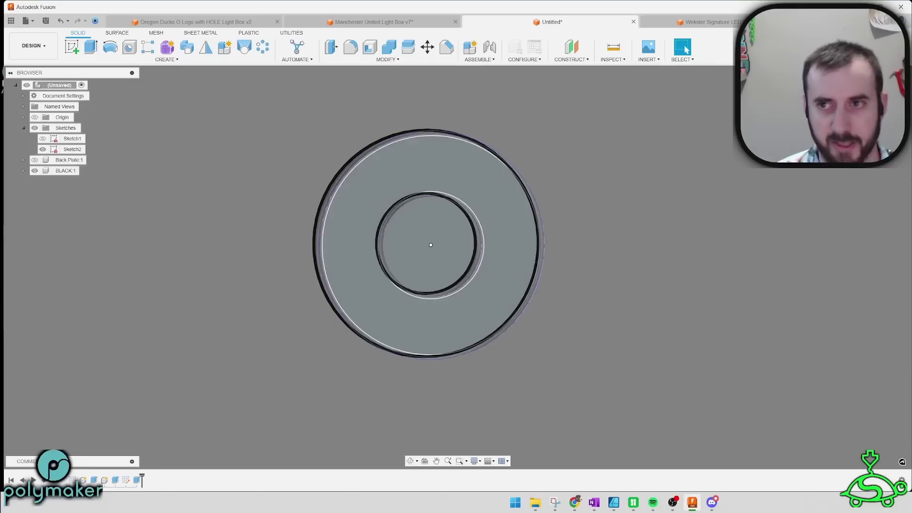
Step: Examine the narrow bands between the BLACK walls and the offset sketch rings, at both the inner and outer walls
scroll(423, 174, "up", 5)
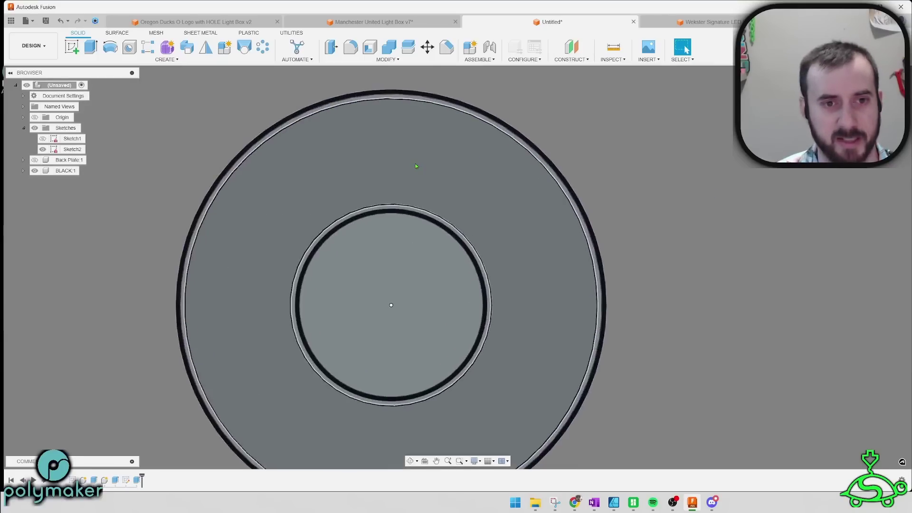
scroll(423, 173, "down", 5)
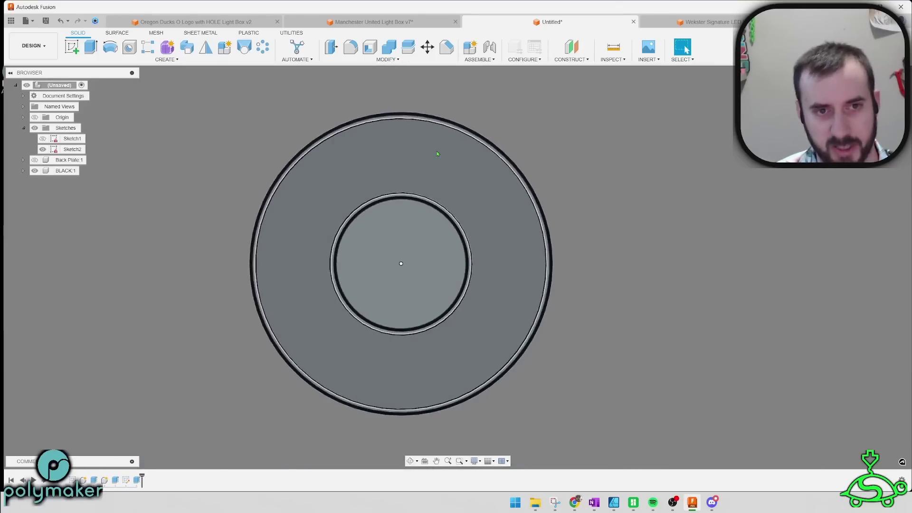
scroll(438, 153, "up", 6)
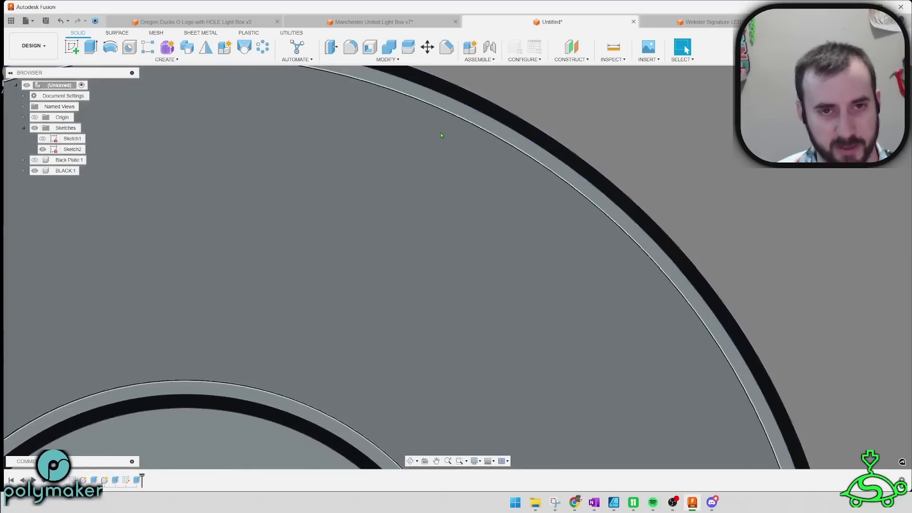
scroll(404, 181, "down", 5)
scroll(403, 184, "up", 5)
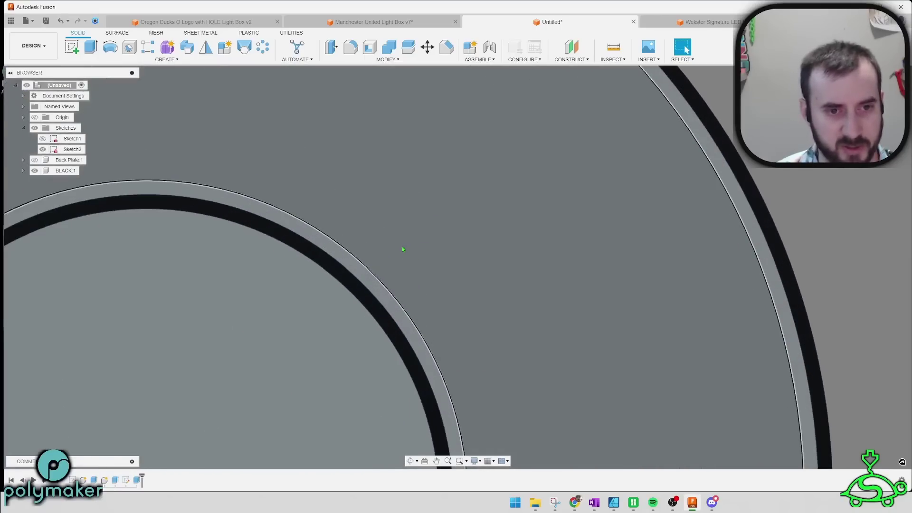
scroll(629, 177, "down", 5)
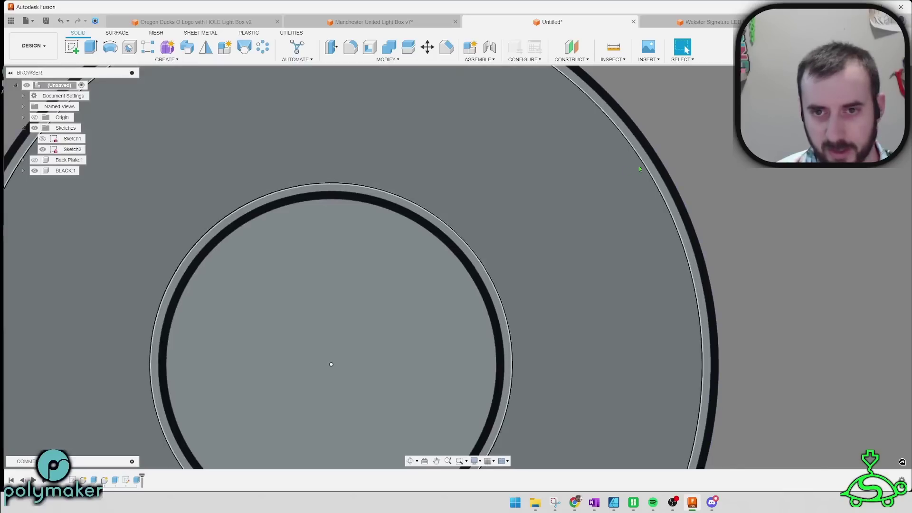
scroll(649, 164, "up", 5)
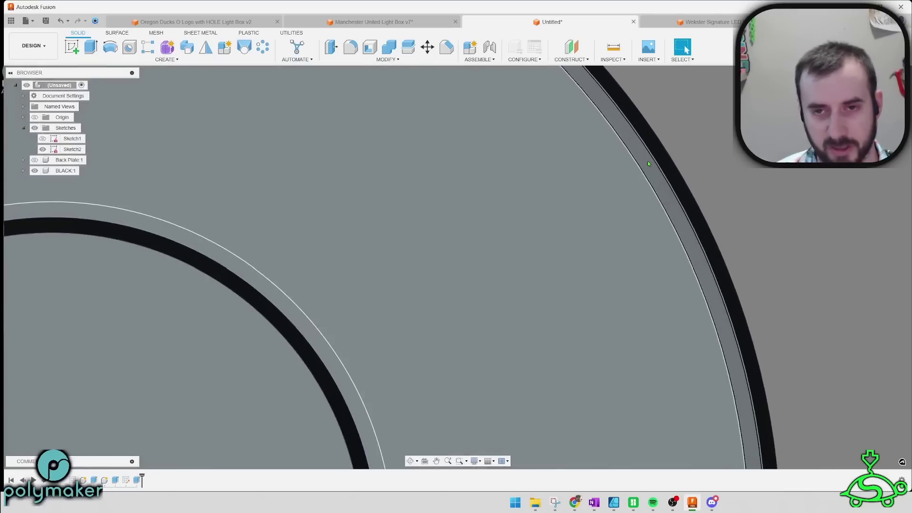
left_click(648, 162)
key("e")
left_click(43, 148)
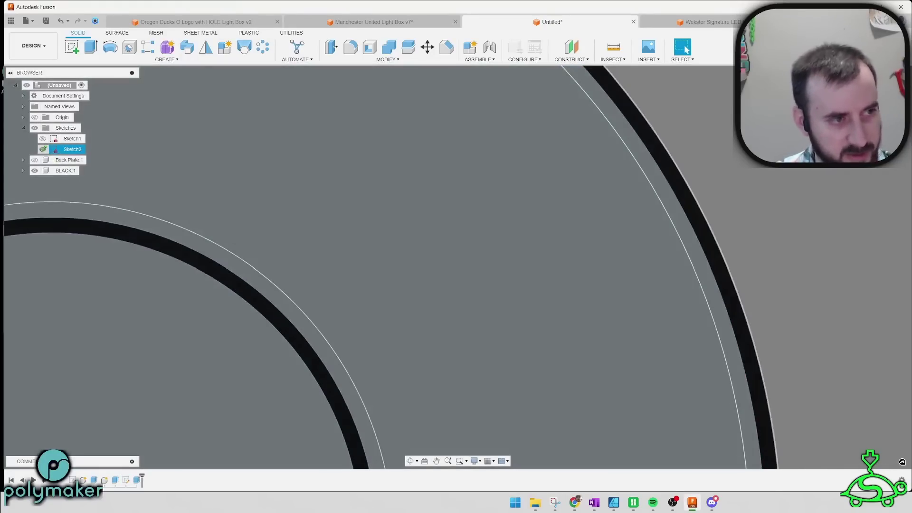
scroll(506, 158, "down", 5)
middle_click_drag(765, 183, 740, 178, "shift")
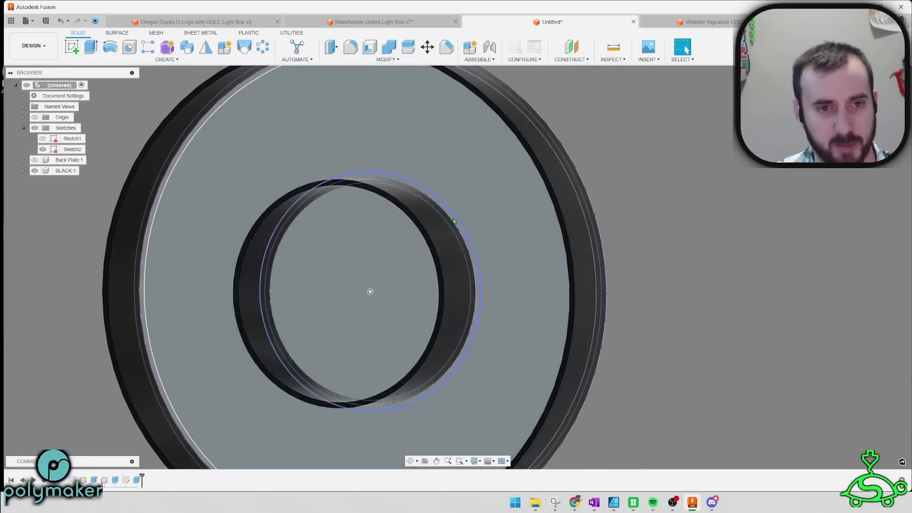
Step: Hide Sketch2 and show Sketch1 with the original ring profiles
left_click(42, 149)
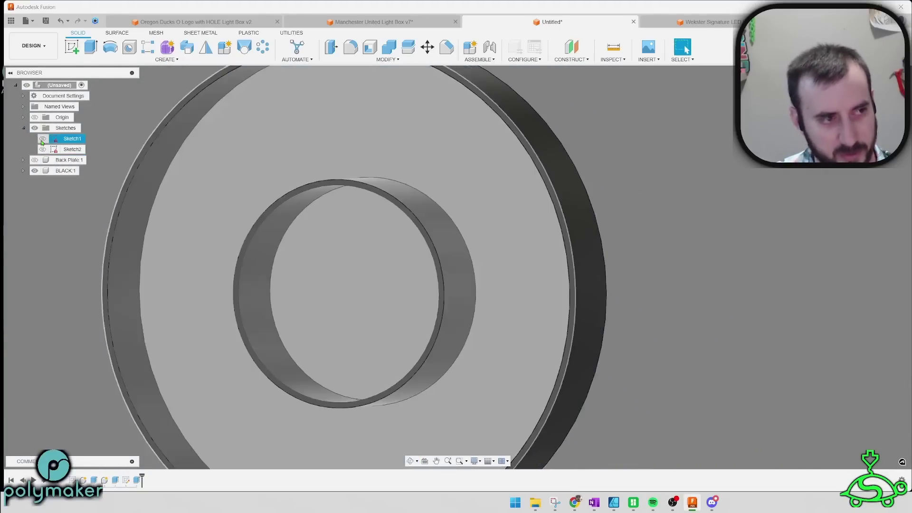
left_click(42, 139)
scroll(519, 168, "down", 3)
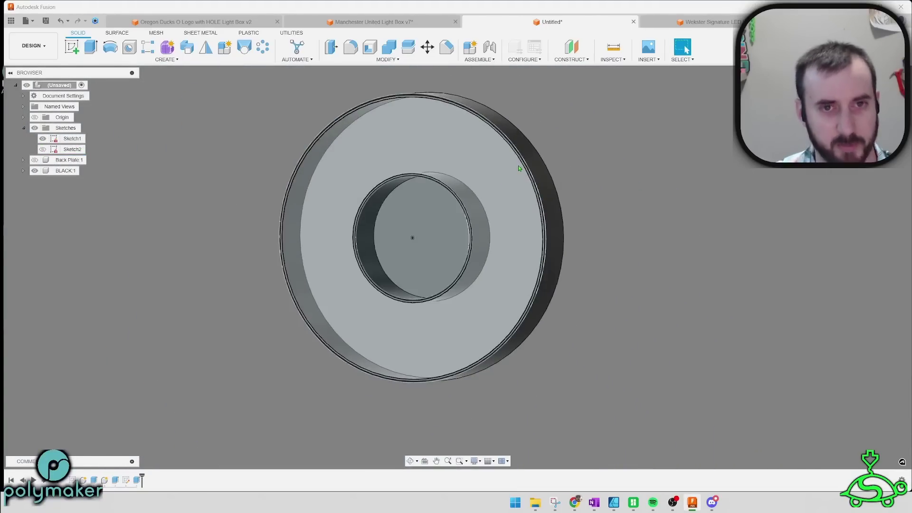
Step: Extrude the Sketch1 ring profile between the inner and outer walls by -1 mm as a new component
left_click(479, 166)
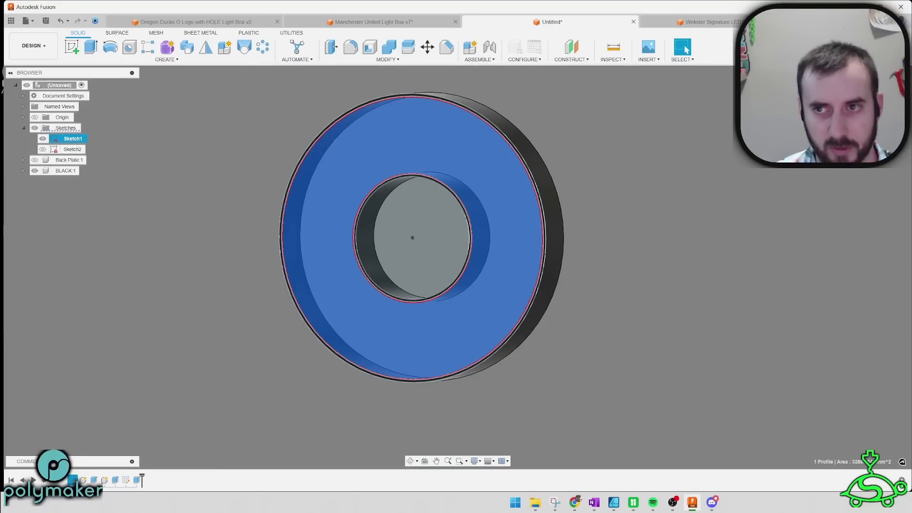
left_click(879, 99)
key("e")
middle_click_drag(621, 105, 565, 123, "shift")
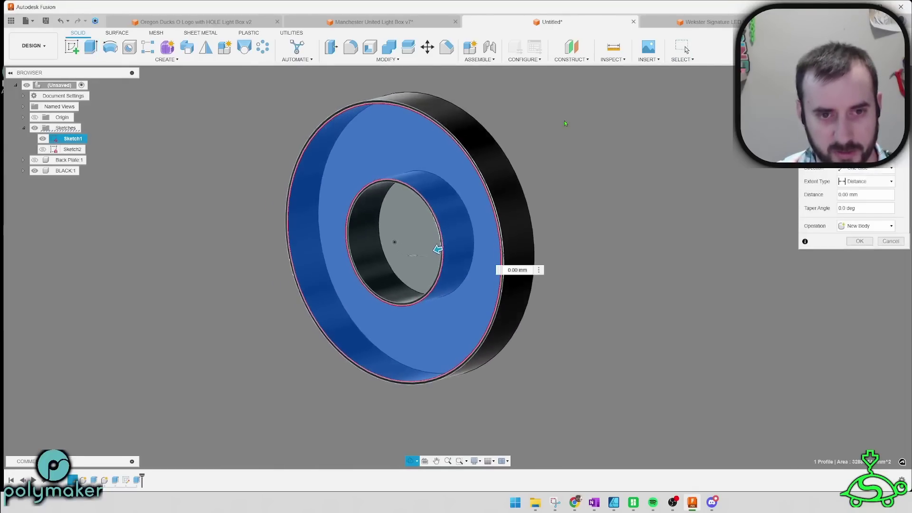
left_click(855, 227)
left_click(862, 272)
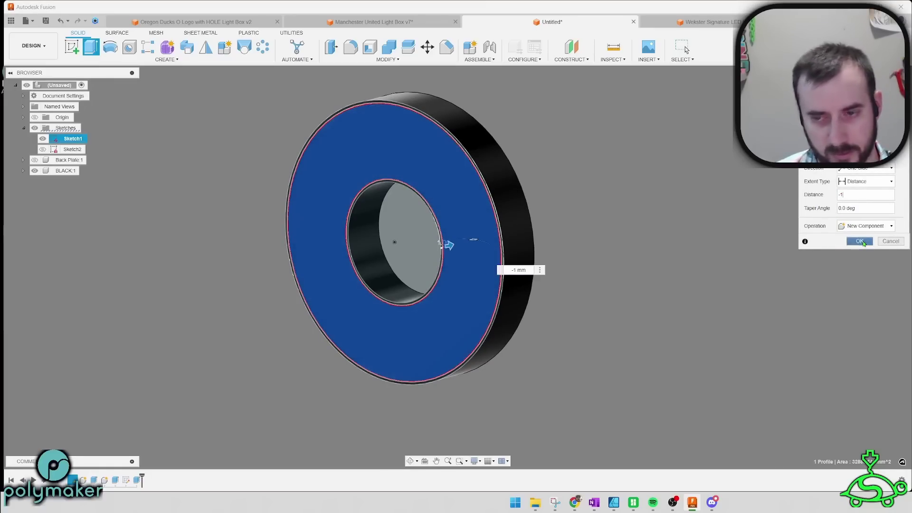
left_click(861, 242)
Step: Rename the newly extruded face component to WHITE
double_click(68, 182)
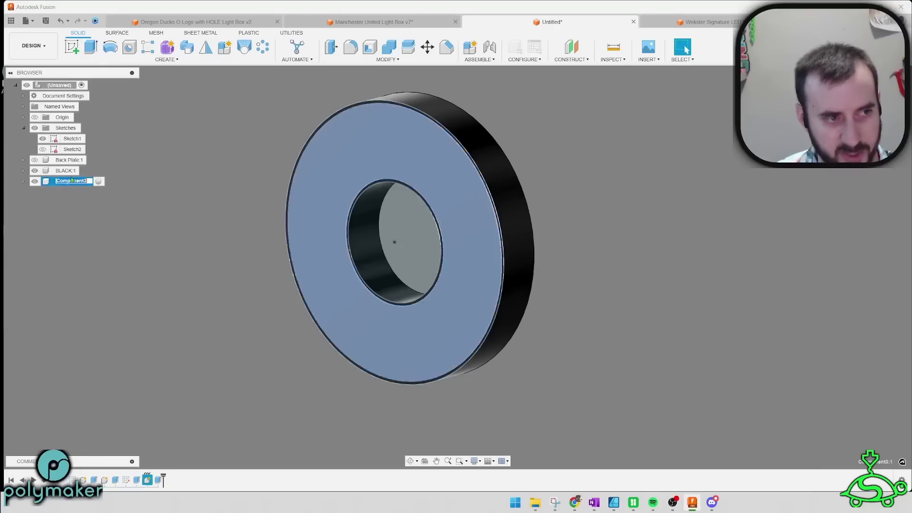
type("WHITE")
key("Return")
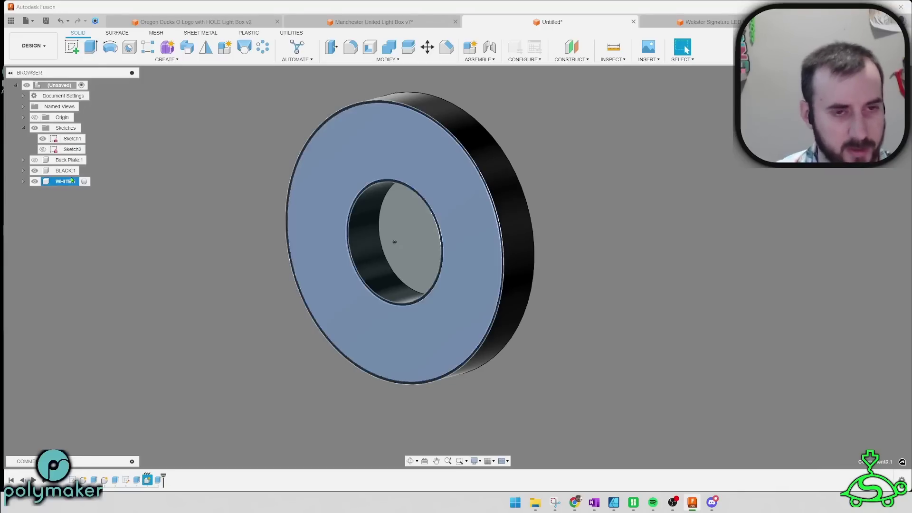
Step: Apply the "1 White" appearance from the favourite appearances to the WHITE component
key("a")
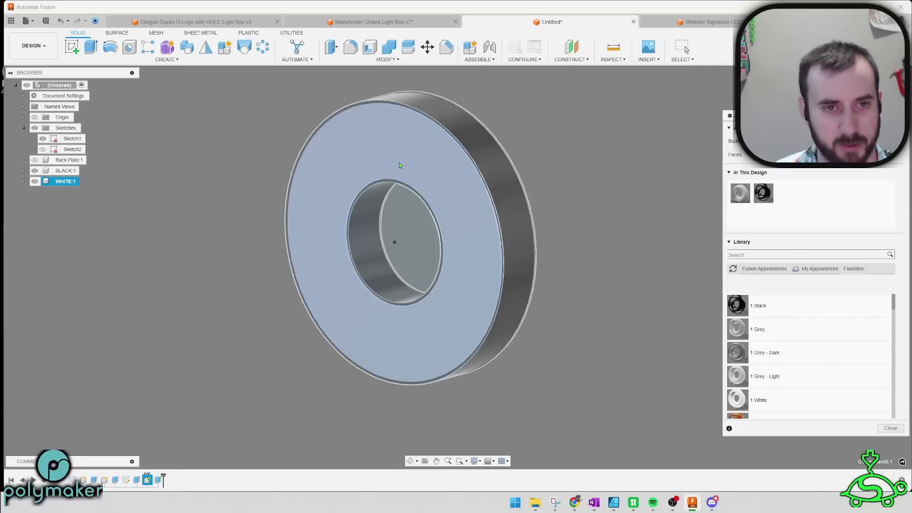
scroll(812, 373, "down", 10)
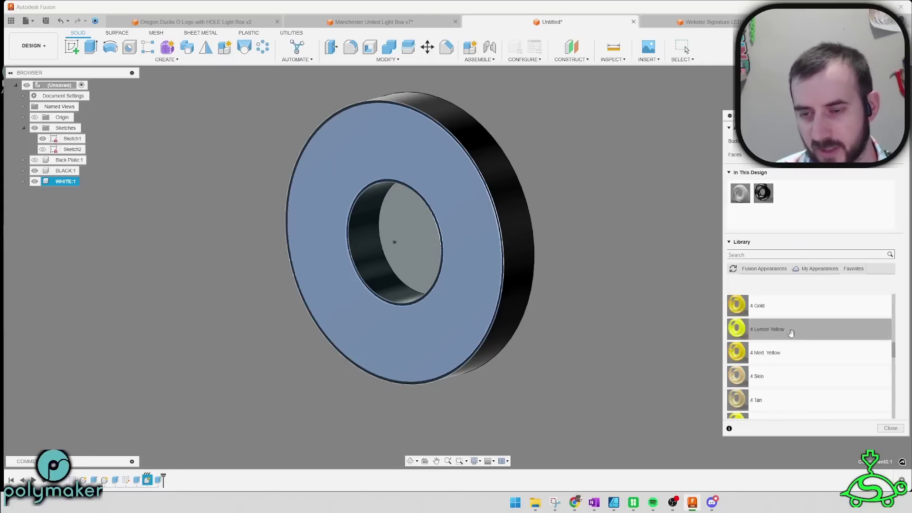
left_click(764, 268)
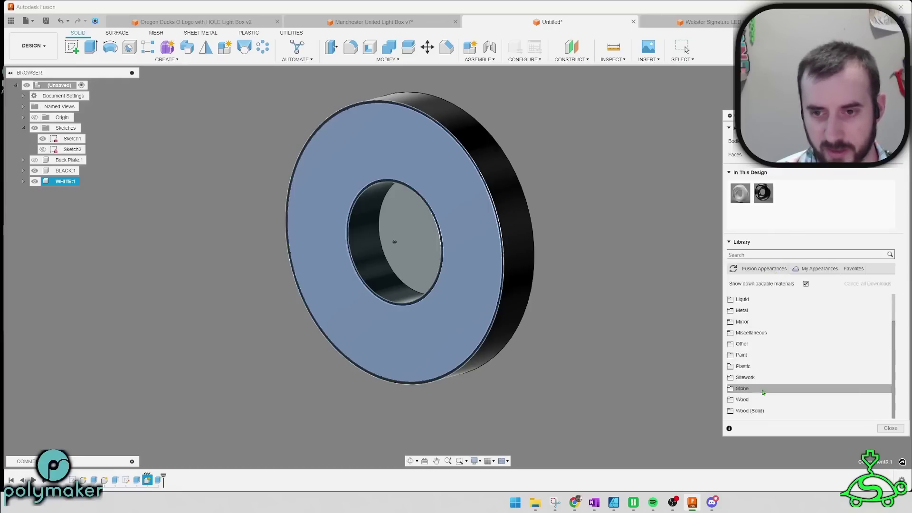
left_click(742, 368)
scroll(791, 362, "down", 3)
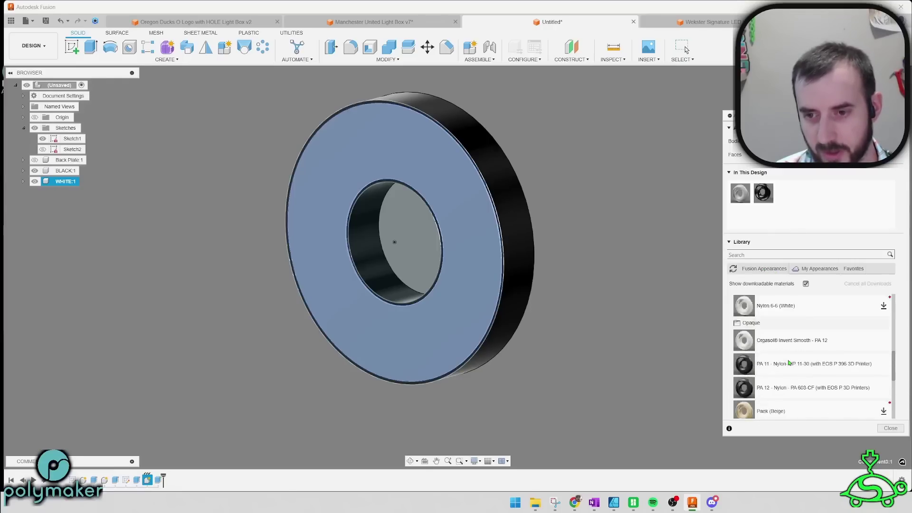
scroll(819, 309, "up", 4)
left_click(854, 269)
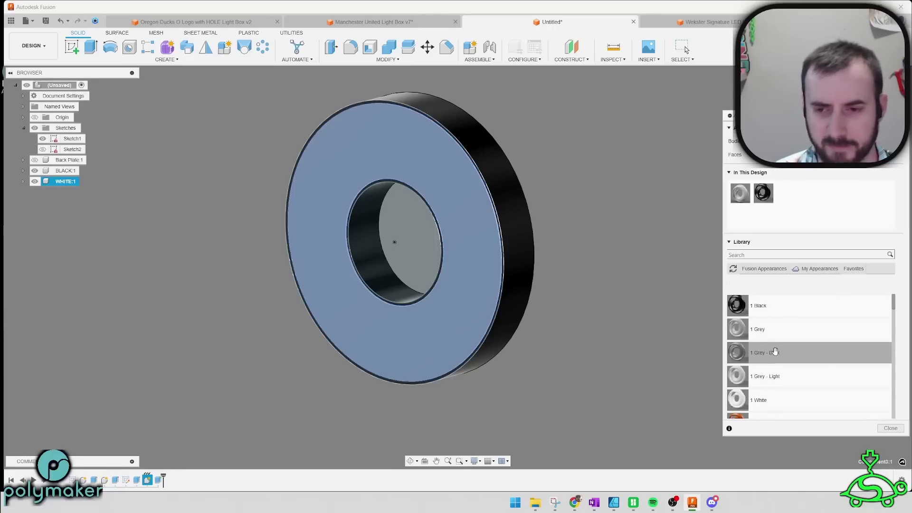
scroll(783, 356, "down", 10)
scroll(786, 337, "up", 10)
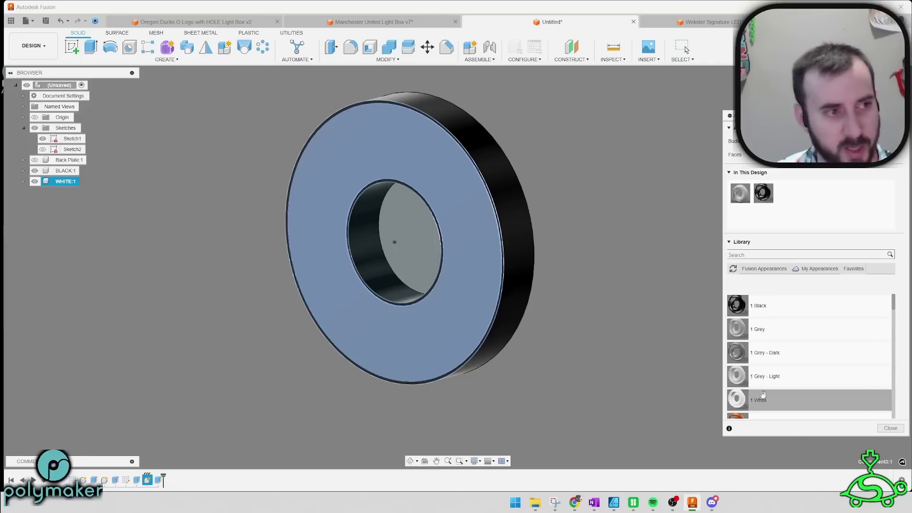
left_click_drag(763, 394, 197, 246)
left_click_drag(71, 193, 61, 185)
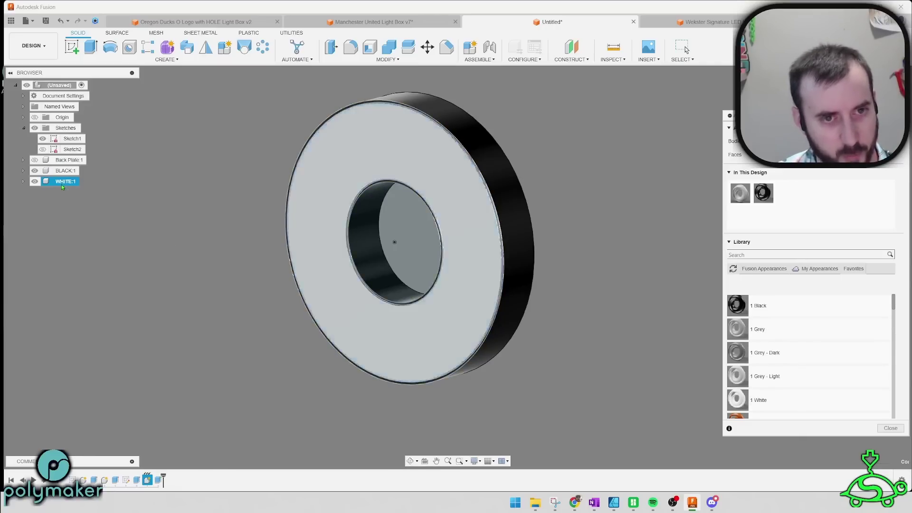
left_click(891, 429)
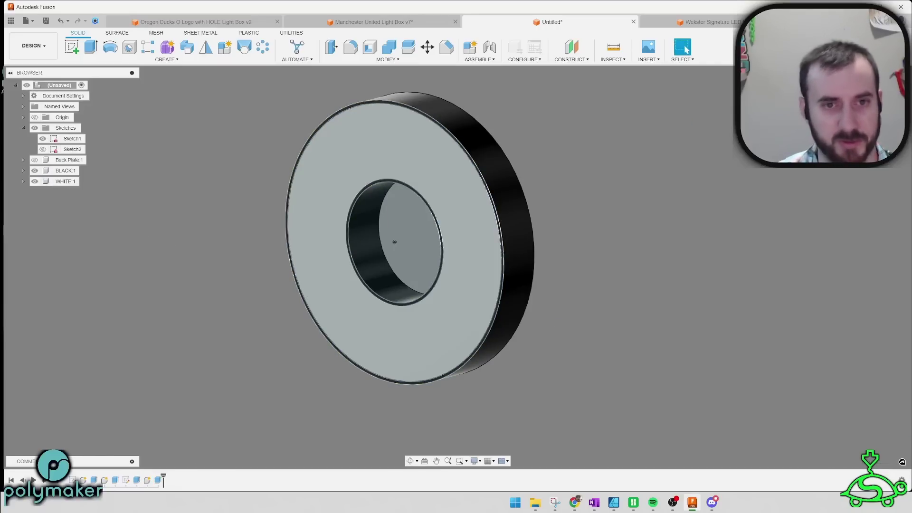
Step: Hide Sketch1, show the Back Plate component and inspect the complete ring from the back and the front
left_click(879, 81)
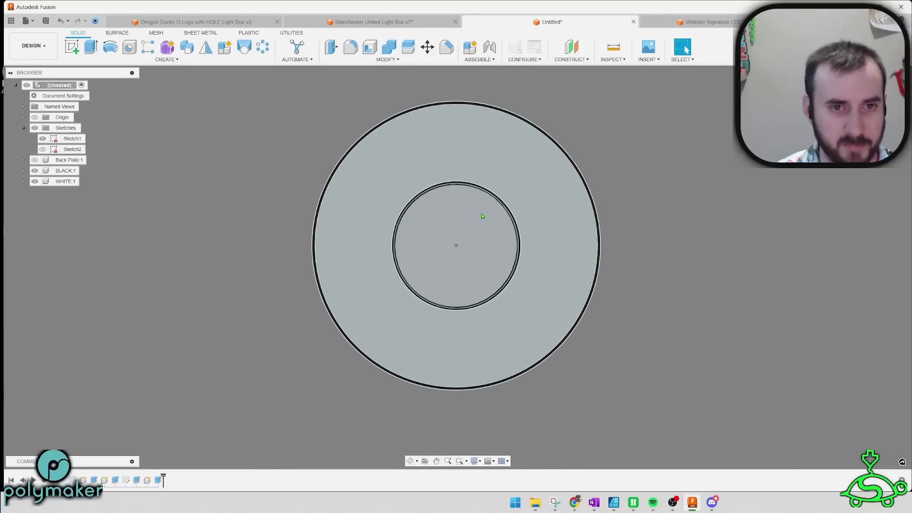
middle_click_drag(649, 215, 565, 227, "shift")
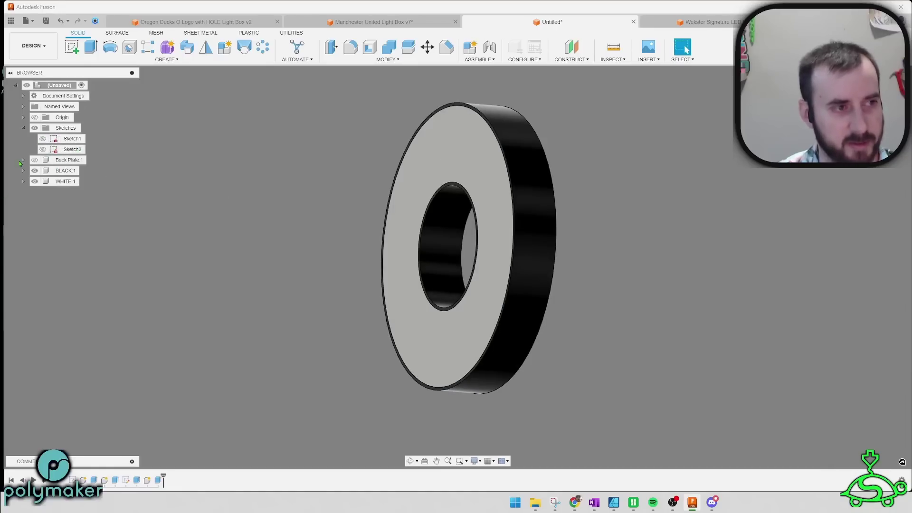
left_click(34, 160)
mouse_move(215, 252)
middle_mouse_down("shift")
mouse_move(234, 234)
mouse_move(145, 231)
mouse_move(157, 228)
middle_mouse_up("shift")
scroll(486, 134, "up", 3)
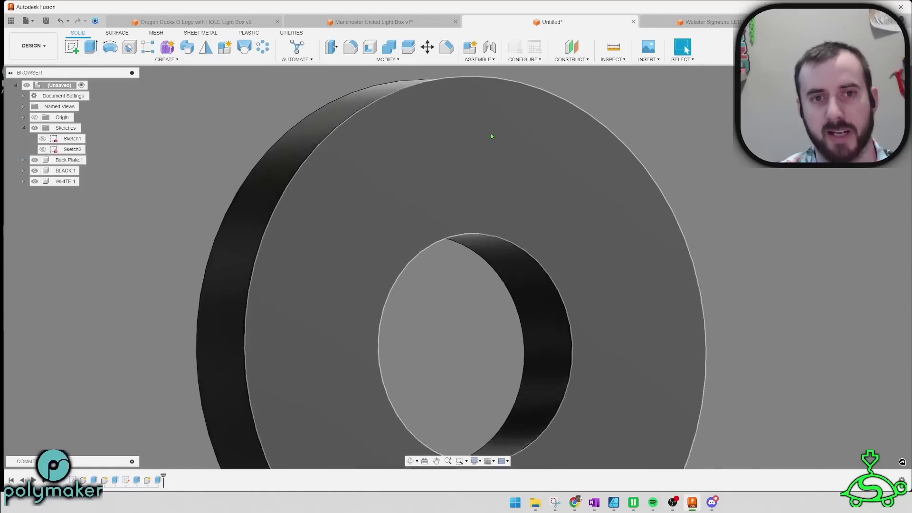
scroll(481, 143, "down", 3)
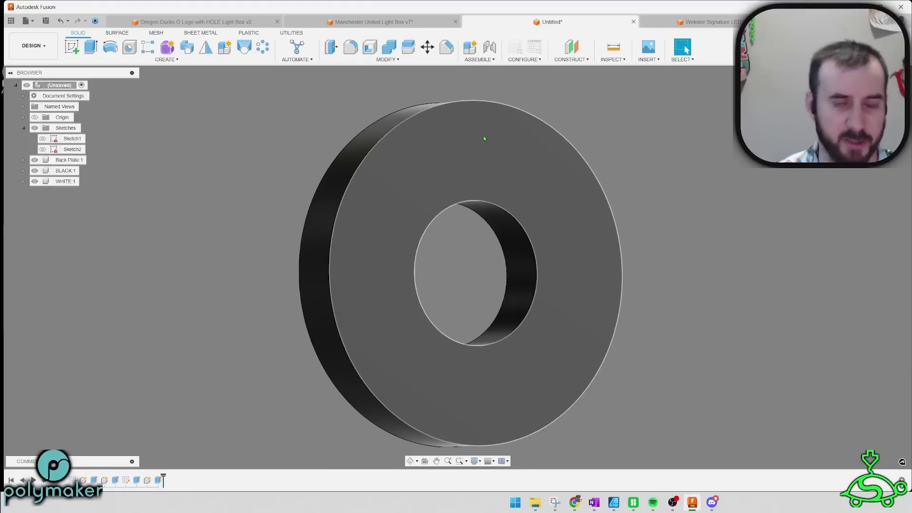
middle_click_drag(494, 136, 453, 261, "shift")
scroll(428, 251, "up", 5)
scroll(444, 249, "down", 3)
scroll(489, 288, "down", 2)
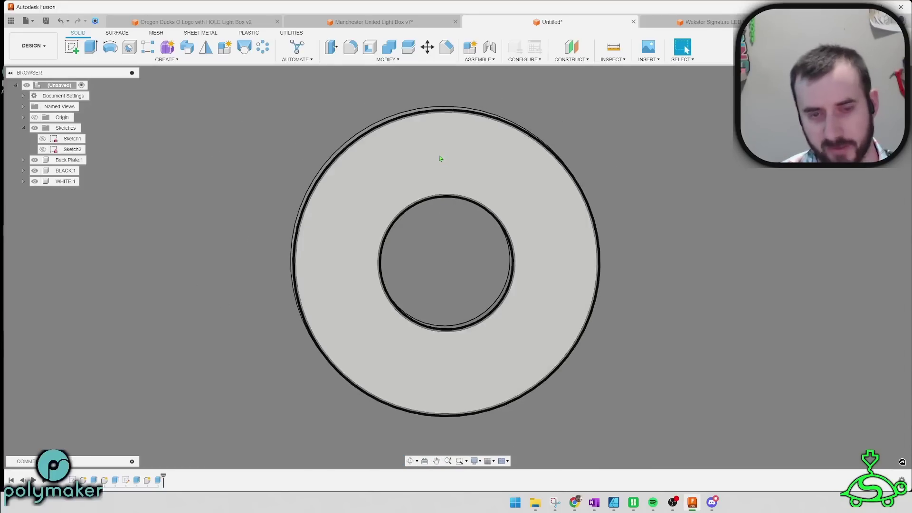
Step: Create a new sketch on the front face of the WHITE ring
left_click(417, 157)
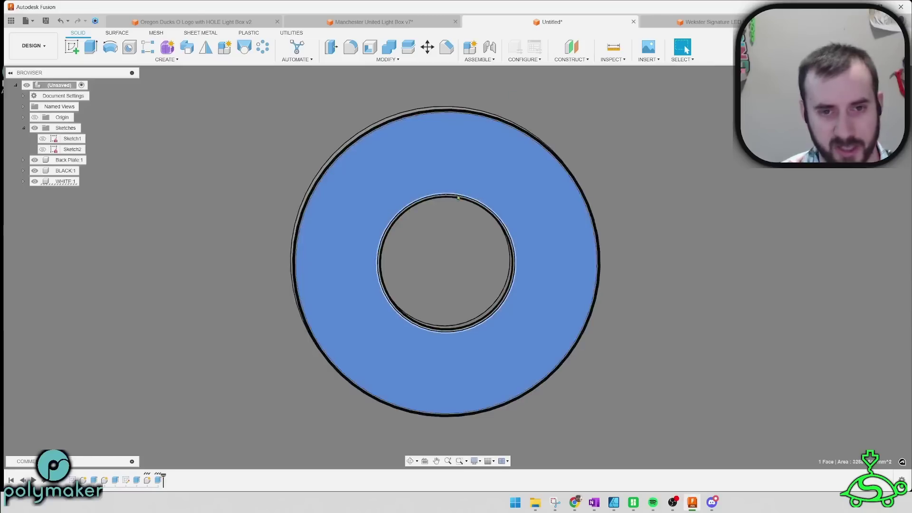
left_click(477, 219)
left_click(434, 153)
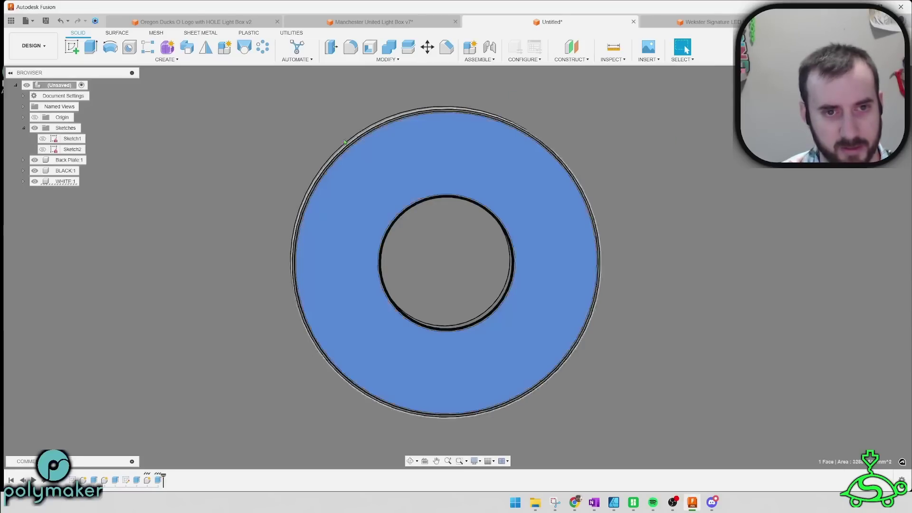
left_click(66, 47)
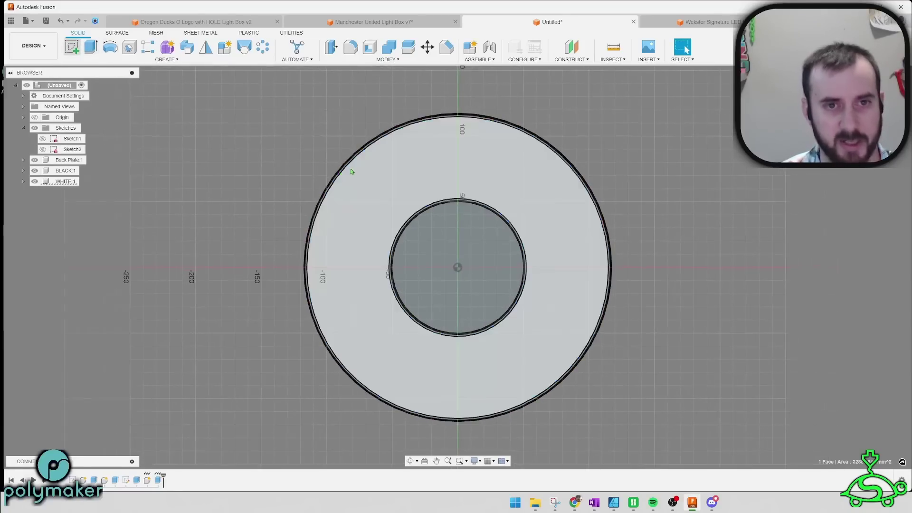
scroll(431, 193, "up", 4)
scroll(439, 192, "down", 3)
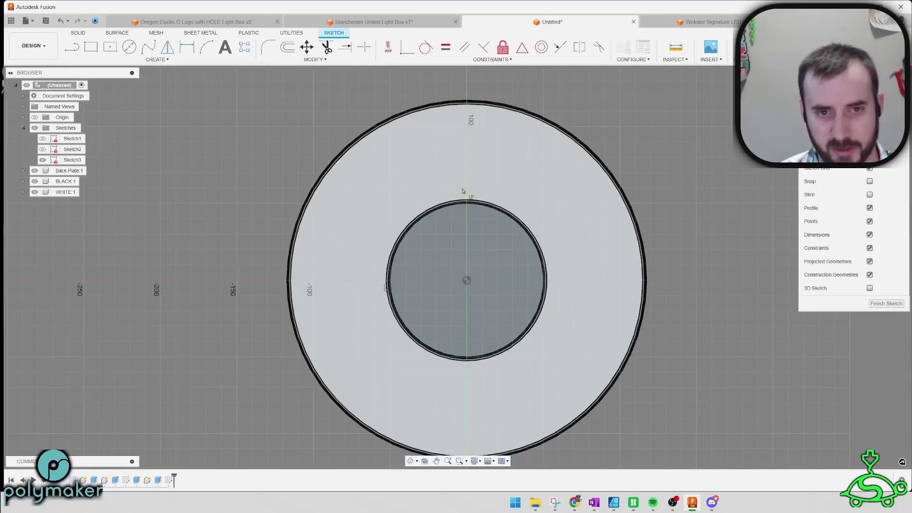
Step: Project the WHITE ring's front face into the sketch with the projection link kept
middle_click_drag(472, 188, 437, 171)
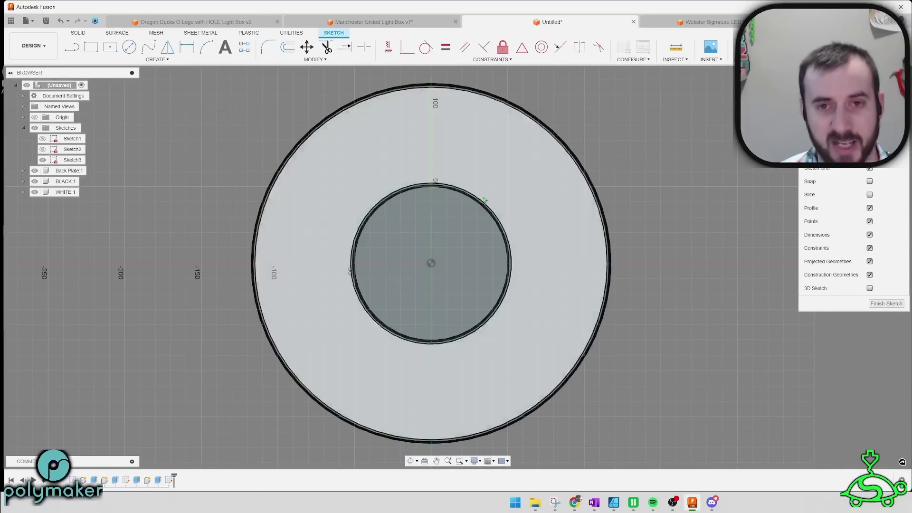
scroll(412, 201, "up", 3)
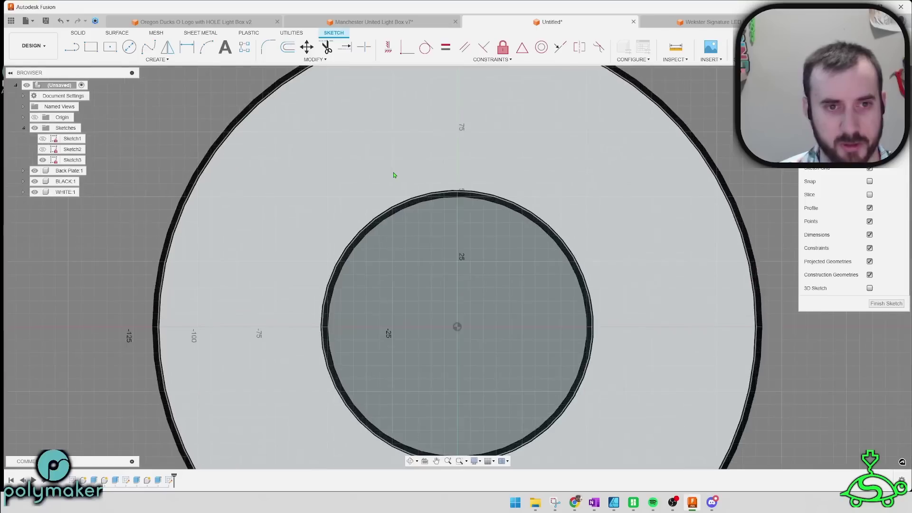
scroll(396, 176, "down", 2)
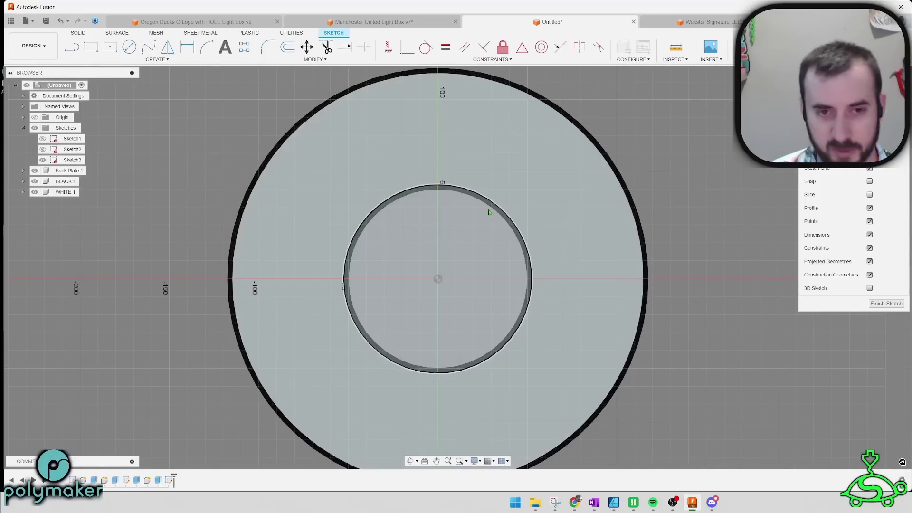
scroll(460, 232, "down", 3)
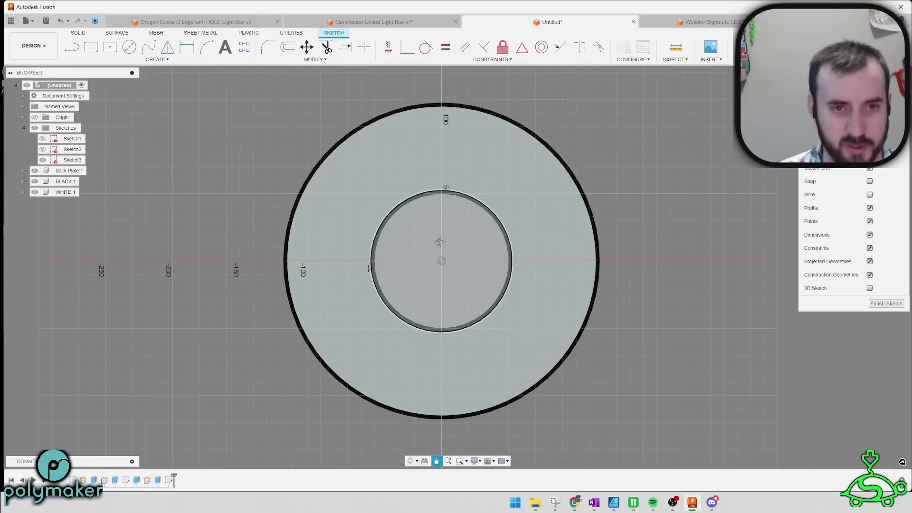
middle_click_drag(440, 242, 404, 239)
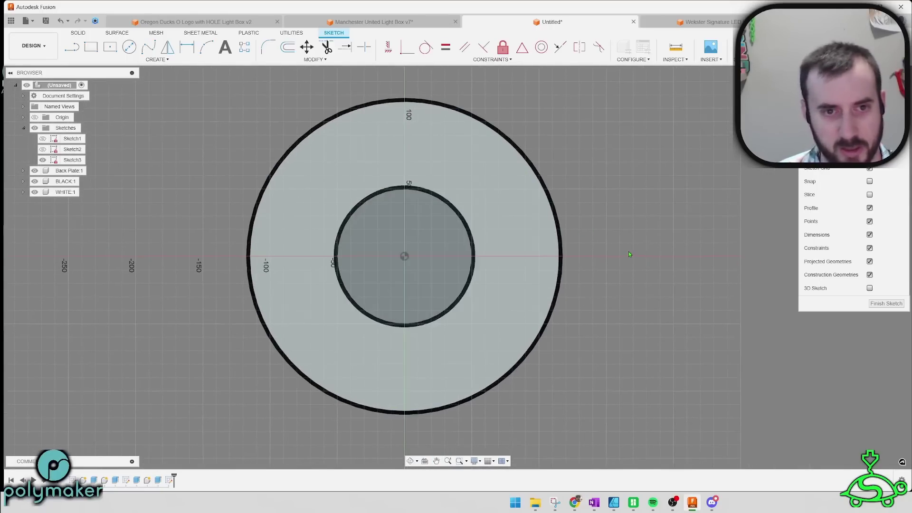
middle_click_drag(624, 251, 631, 253)
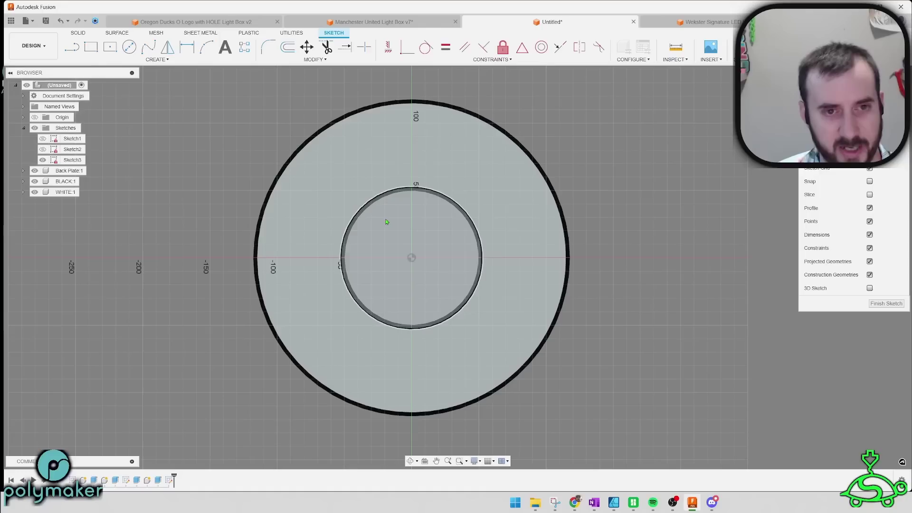
key("p")
left_click(441, 168)
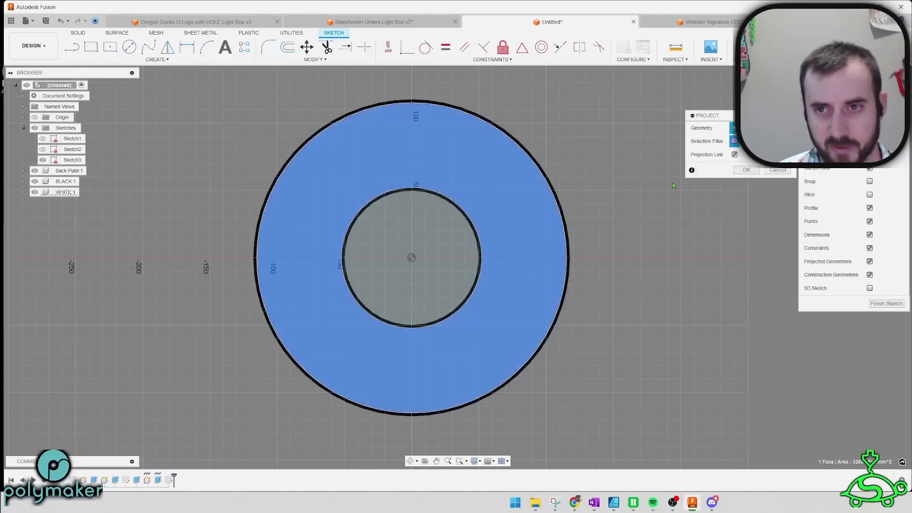
left_click(745, 170)
Step: Offset the projected outer circle inward by 15 mm
scroll(418, 127, "up", 3)
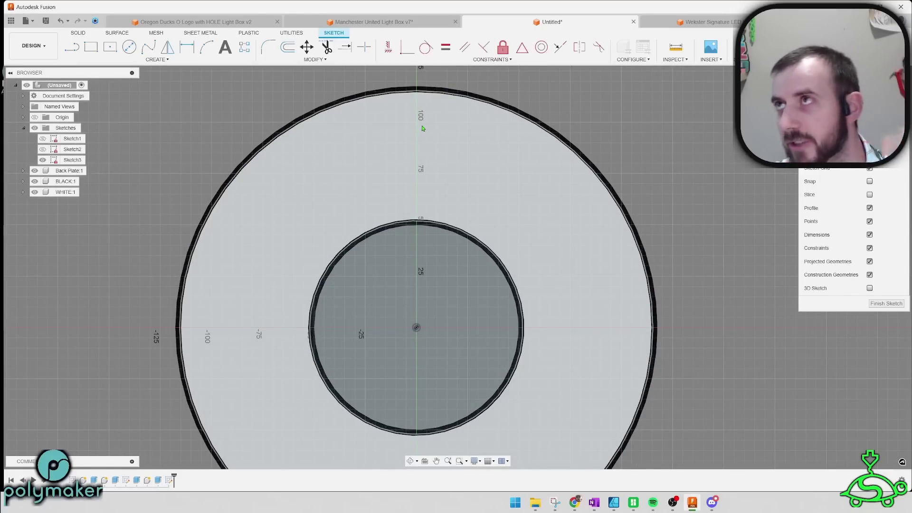
mouse_move(410, 146)
middle_mouse_down()
mouse_move(430, 157)
mouse_move(513, 154)
middle_mouse_up()
scroll(430, 157, "down", 2)
scroll(513, 154, "up", 3)
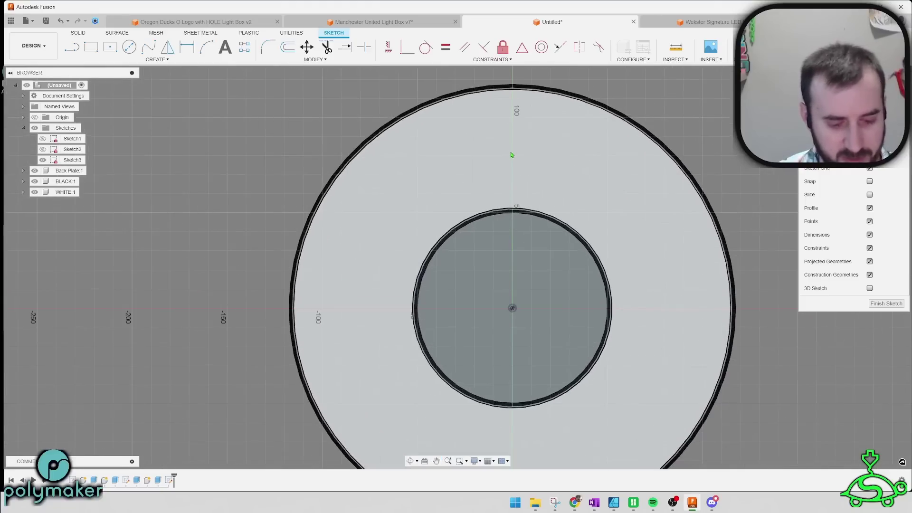
key("o")
left_click(551, 83)
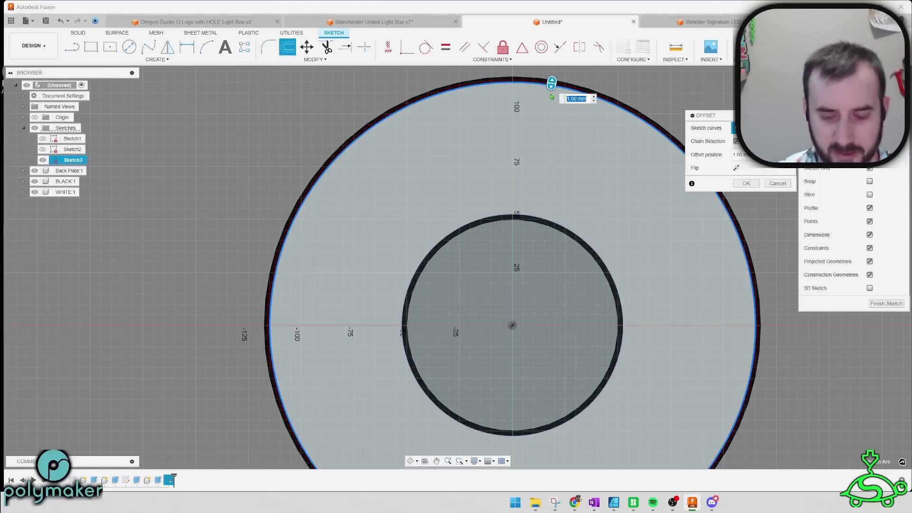
type("-5")
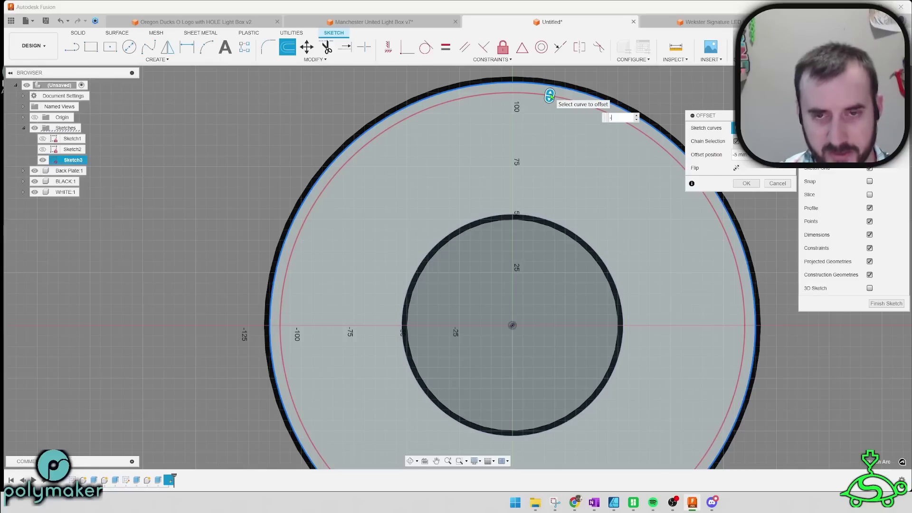
key("Return")
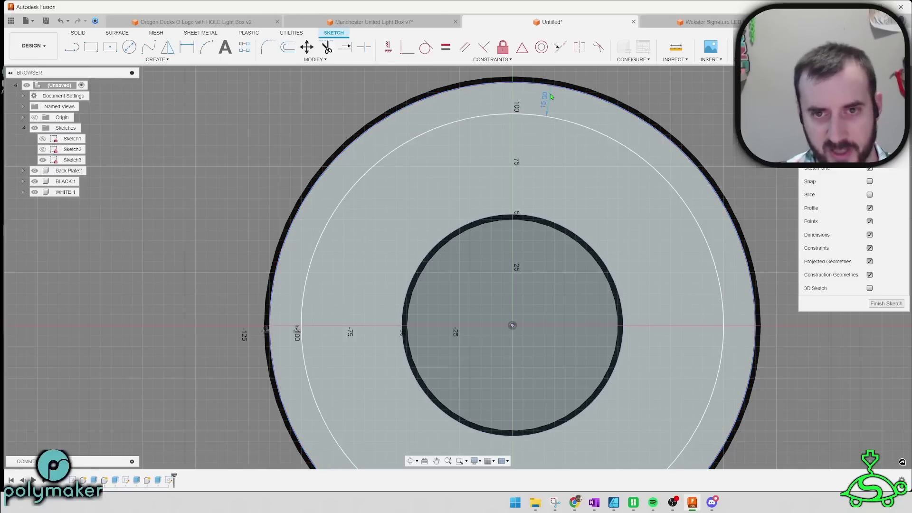
Step: Add left-aligned path text reading "SHURDLE 3D IS WHERE IT BE" along the offset circle, shifting it over the ring's top with leading spaces
left_click(499, 118)
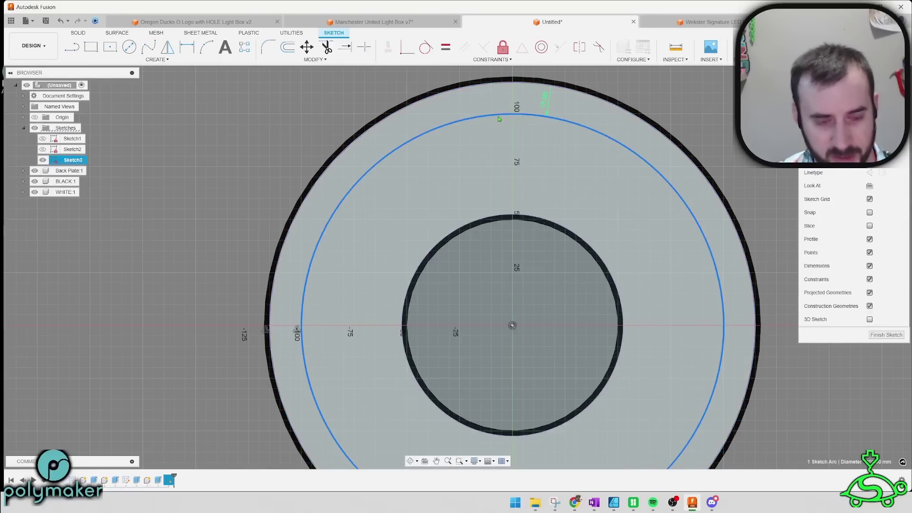
left_click(227, 49)
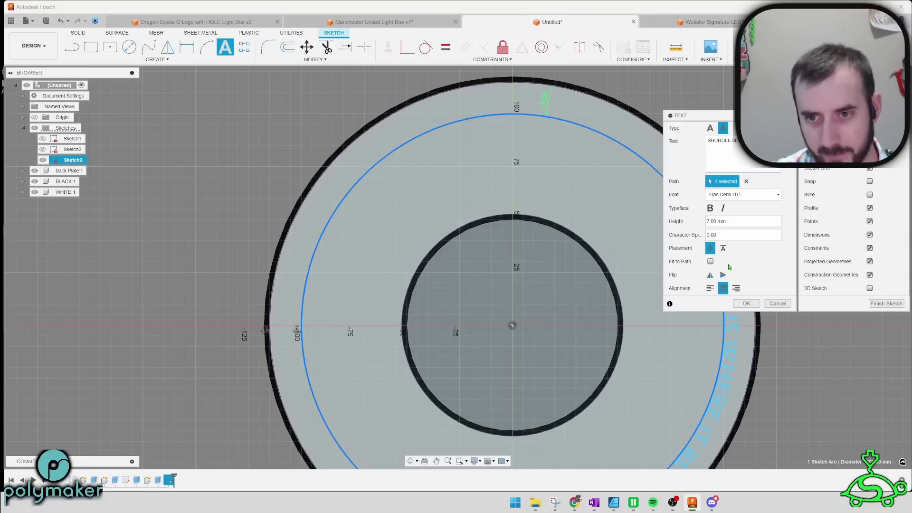
left_click(710, 288)
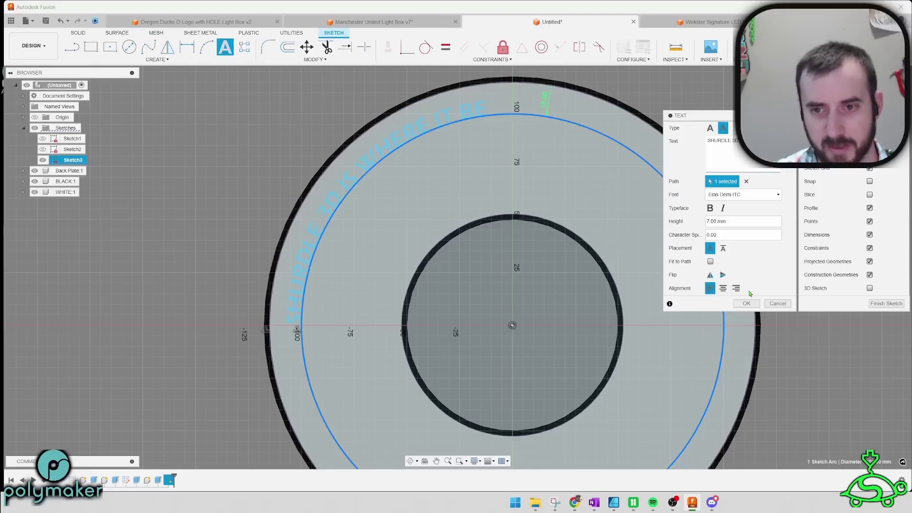
left_click(722, 288)
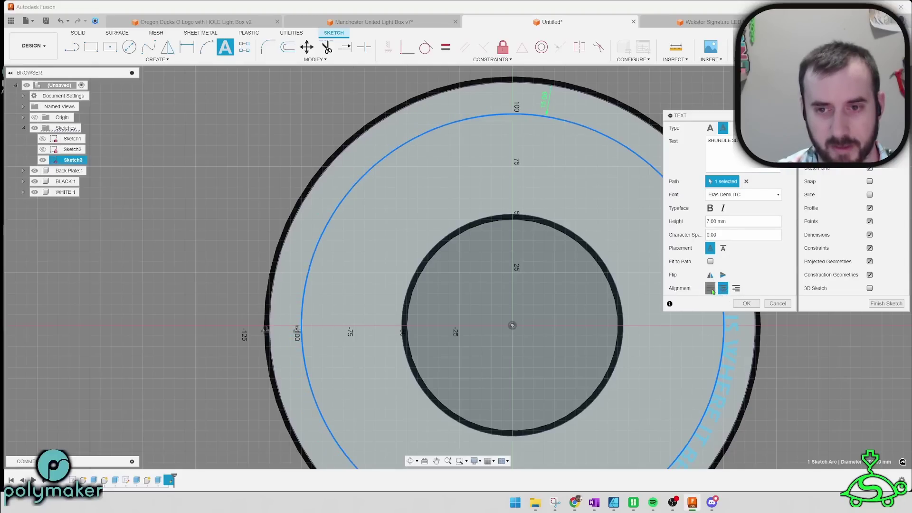
left_click(712, 288)
scroll(432, 163, "down", 3)
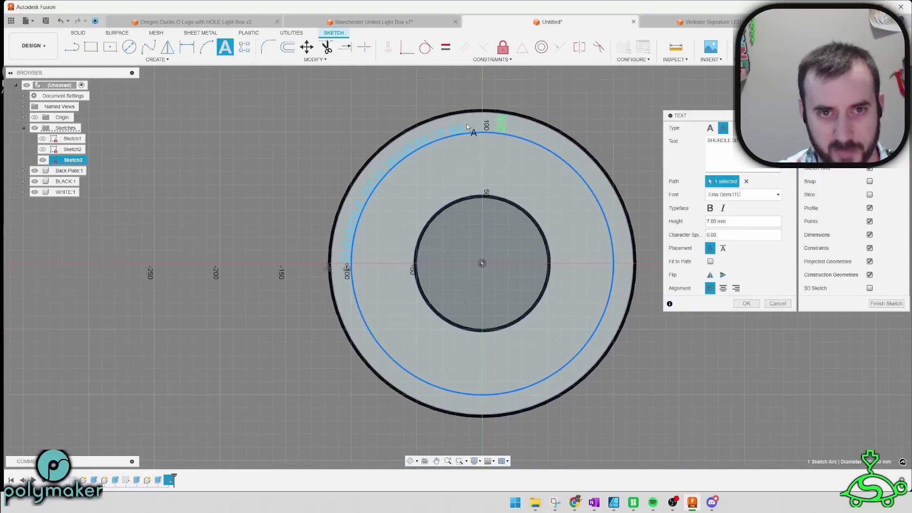
scroll(606, 190, "up", 2)
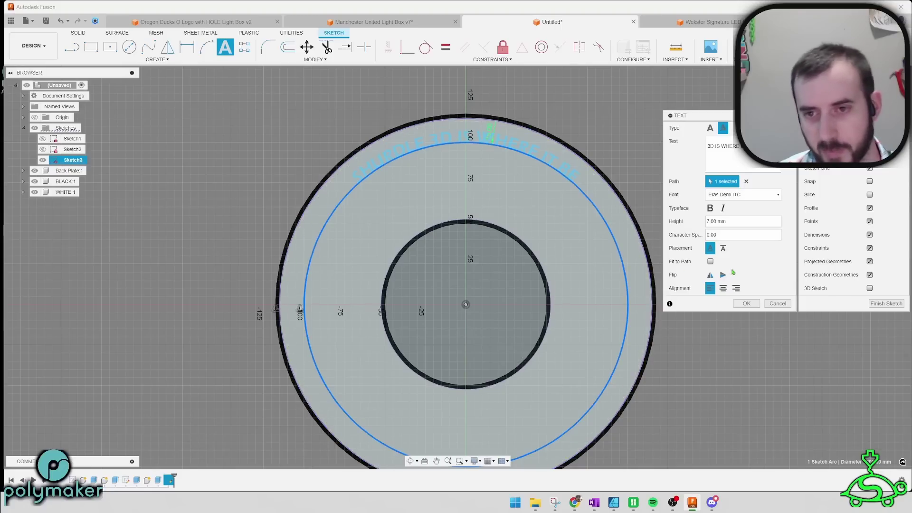
Step: Place the curved lettering below its path so that it runs inside the offset circle
left_click(722, 249)
scroll(387, 167, "up", 8)
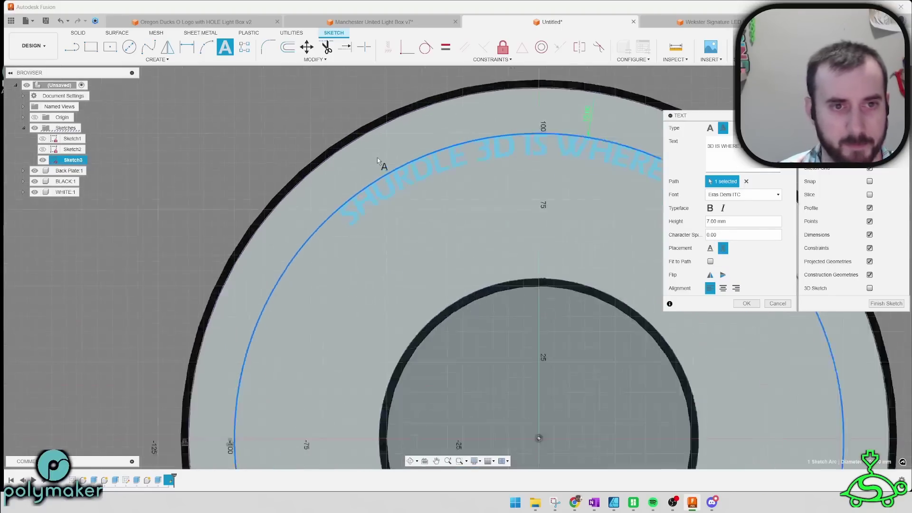
scroll(209, 275, "down", 5)
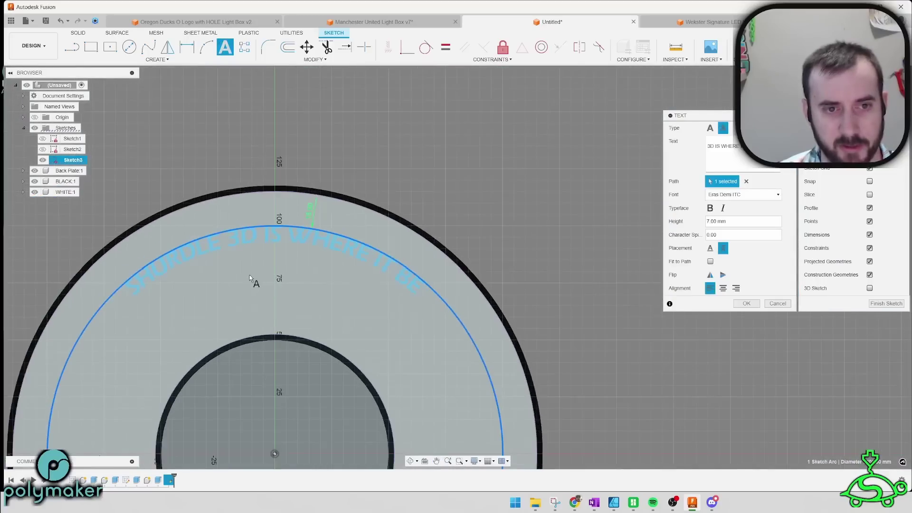
Step: Set the lettering height to 15 mm, remove the leading spaces so it arcs over the ring's upper half, and finish the sketch
double_click(735, 221)
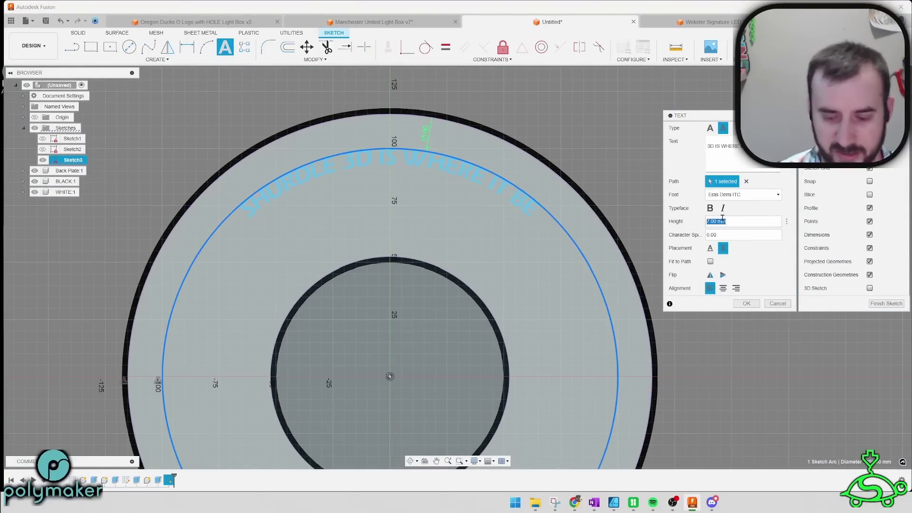
type("25")
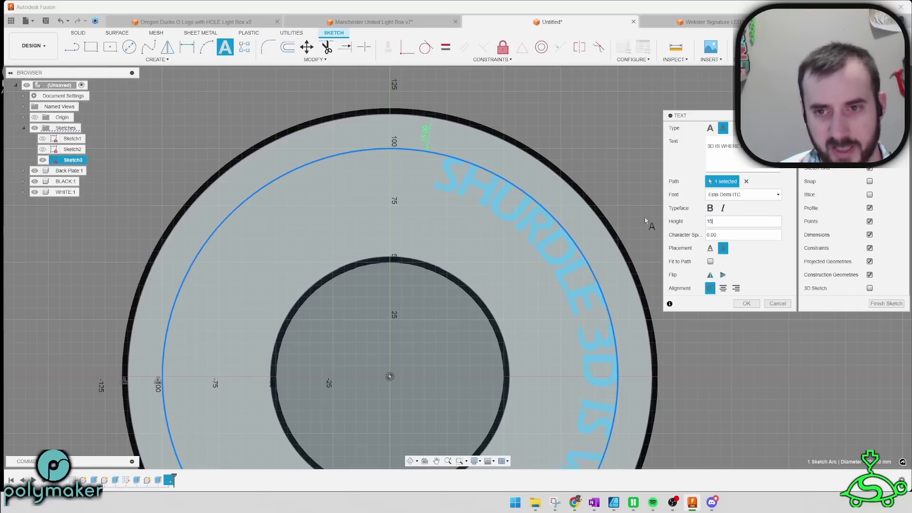
scroll(654, 200, "down", 3)
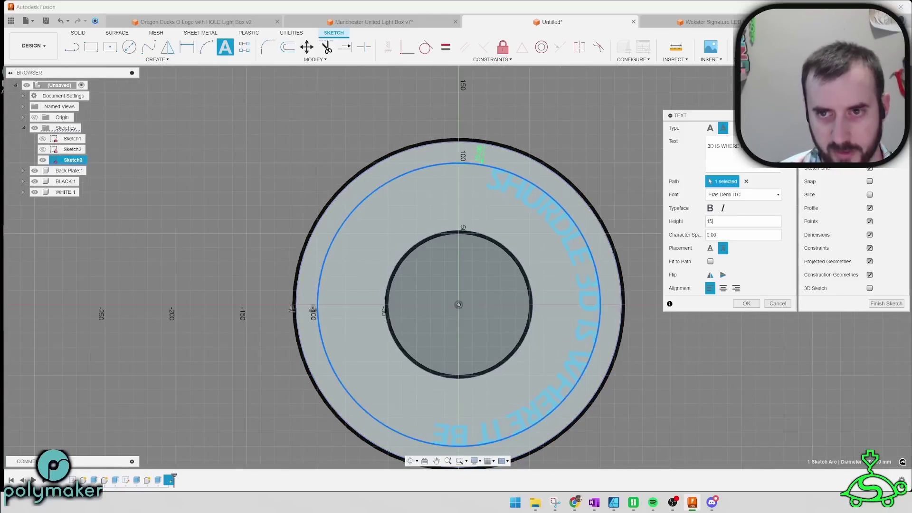
key("BackSpace")
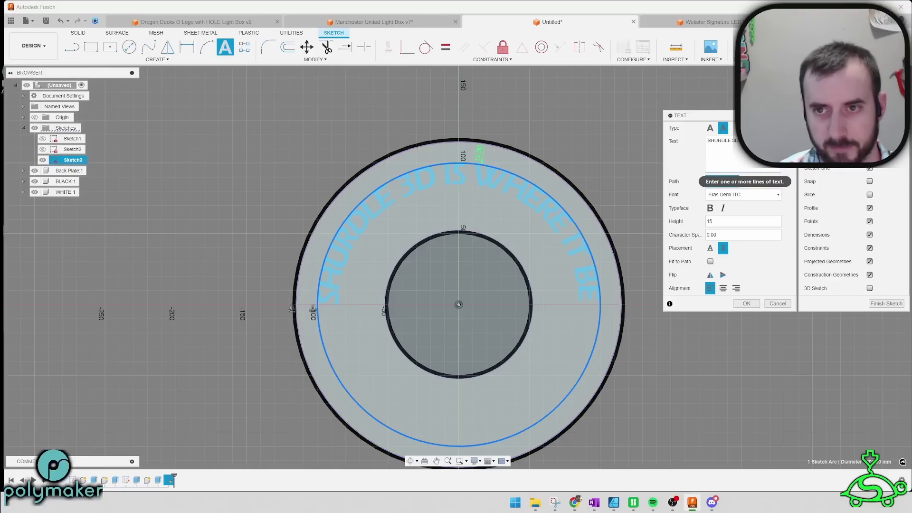
left_click(747, 303)
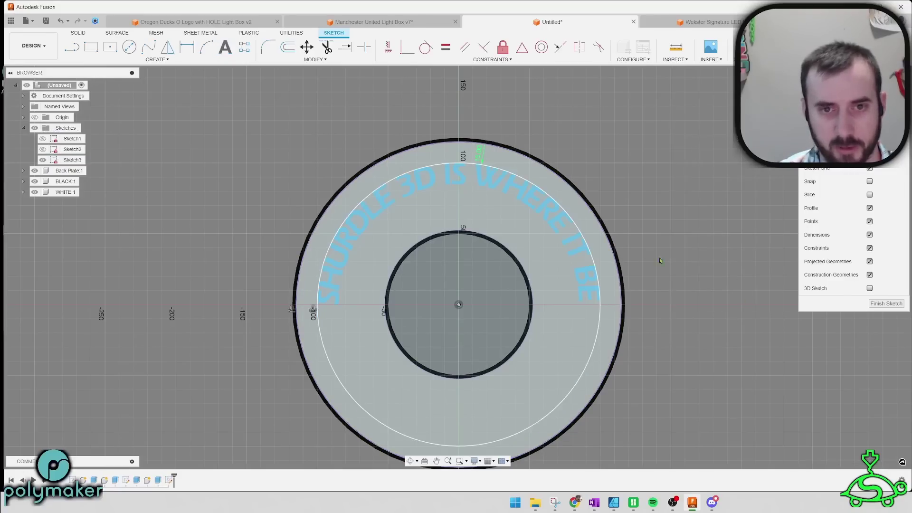
left_click(887, 303)
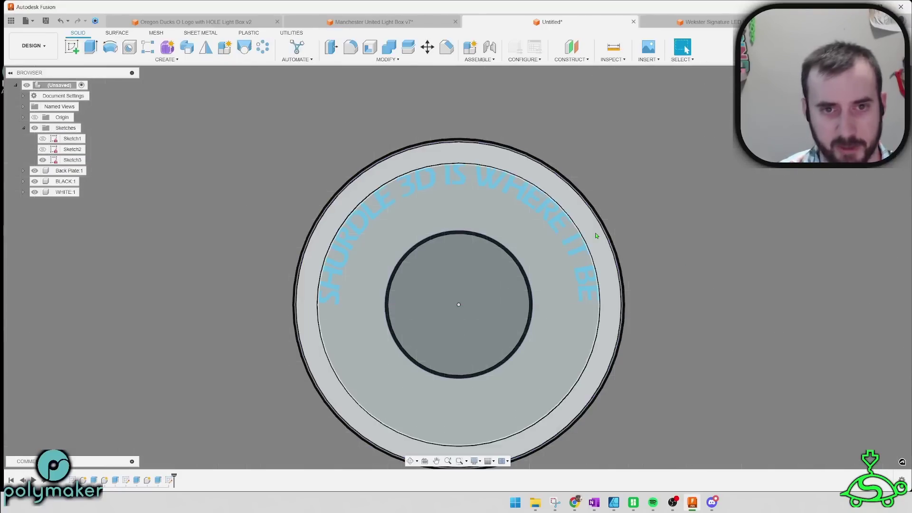
Step: Cut the curved lettering 1 mm deep into the WHITE front face with Extrude
left_click(522, 199)
key("e")
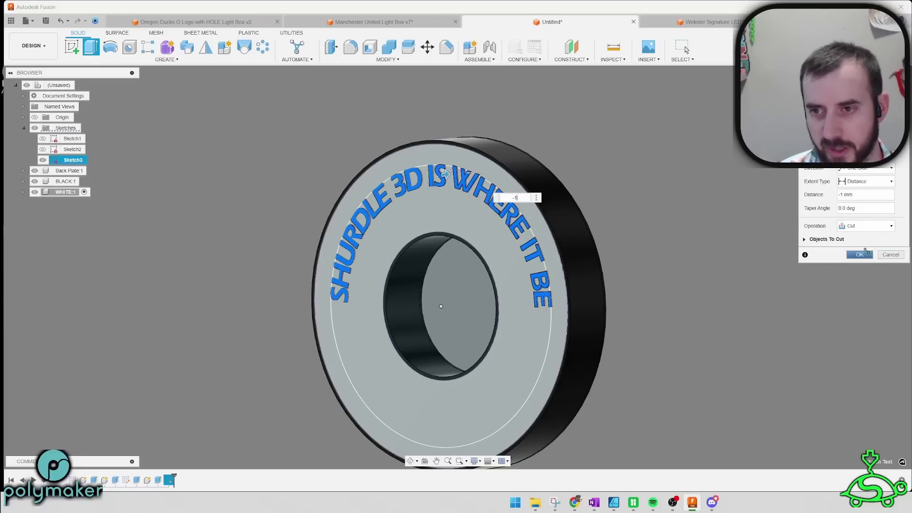
key("Return")
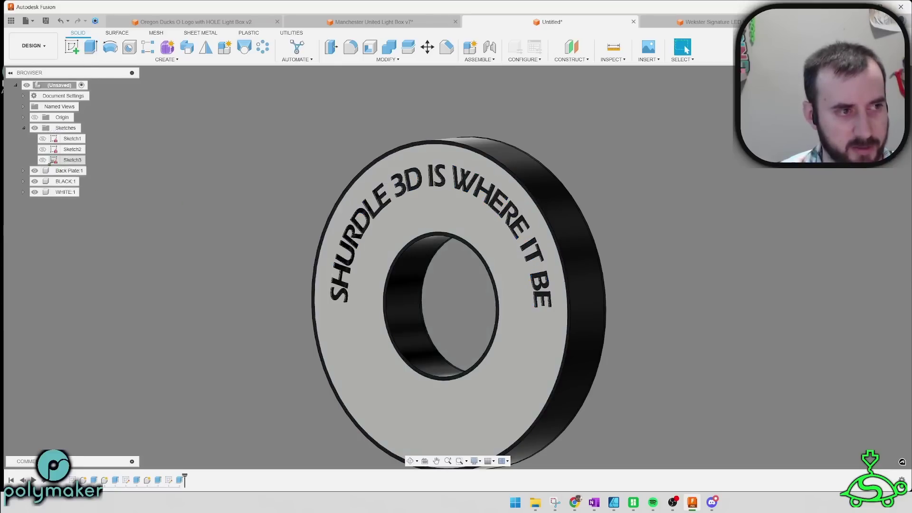
Step: Show Sketch3 again and extrude the lettering -1 mm as a new component filling the cut letters
scroll(457, 174, "up", 5)
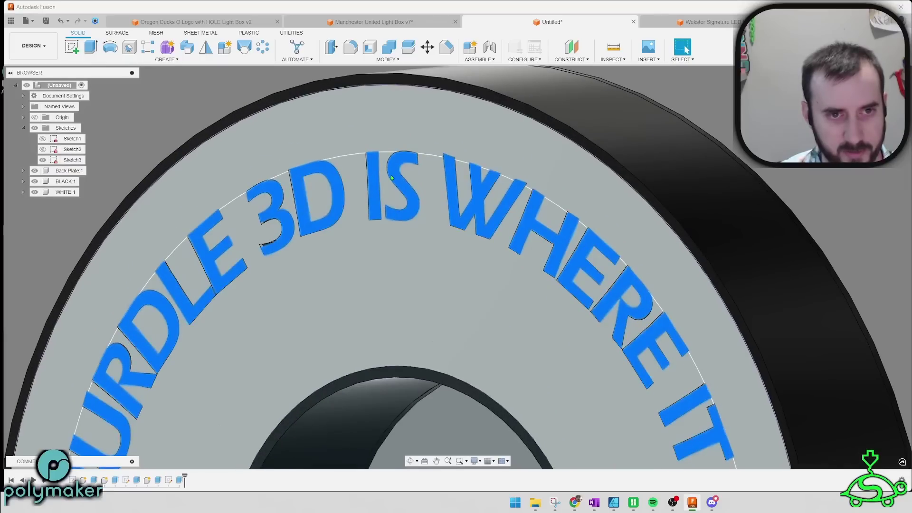
left_click(392, 180)
key("e")
key("BackSpace")
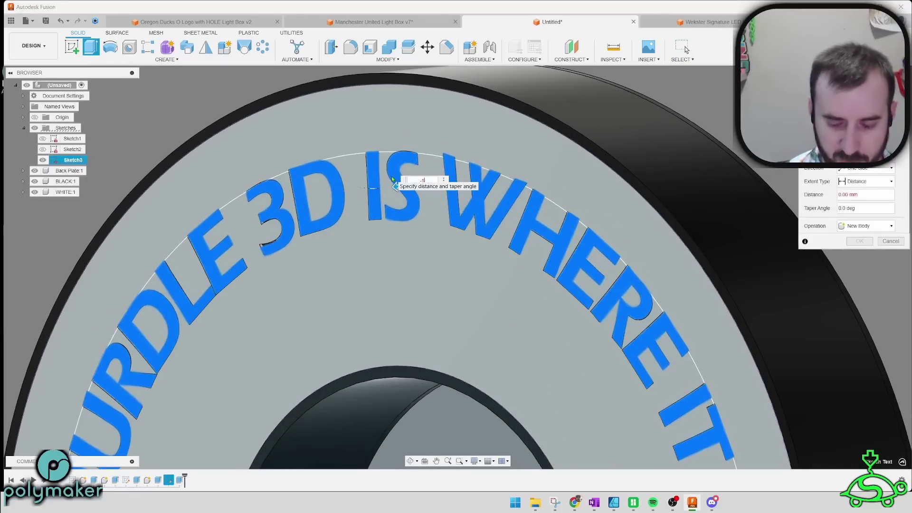
left_click(868, 226)
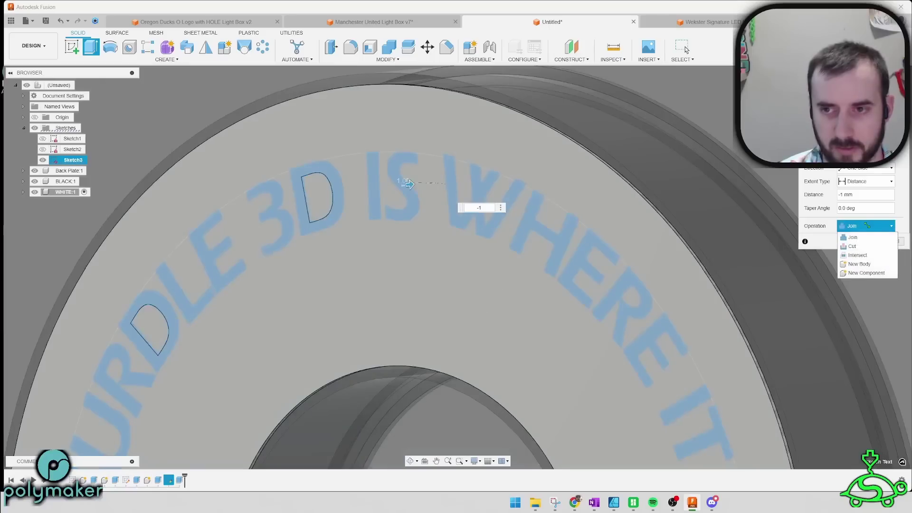
left_click(866, 269)
left_click(861, 241)
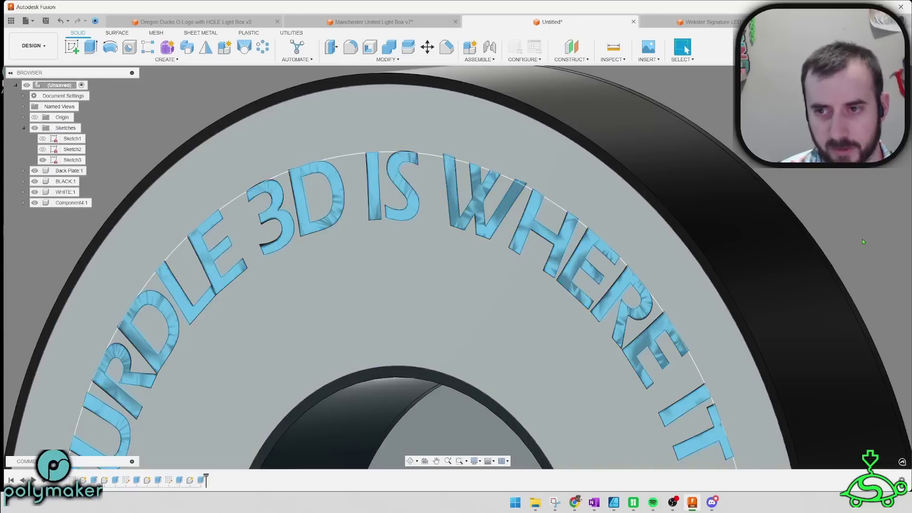
Step: Rename the new lettering component to TEXT and hide Sketch3
double_click(77, 202)
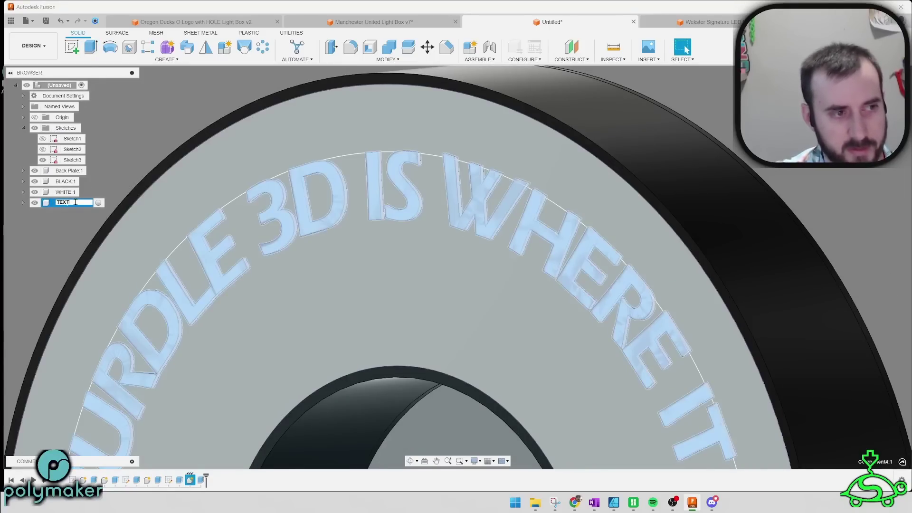
key("Return")
scroll(621, 142, "down", 5)
left_click(787, 189)
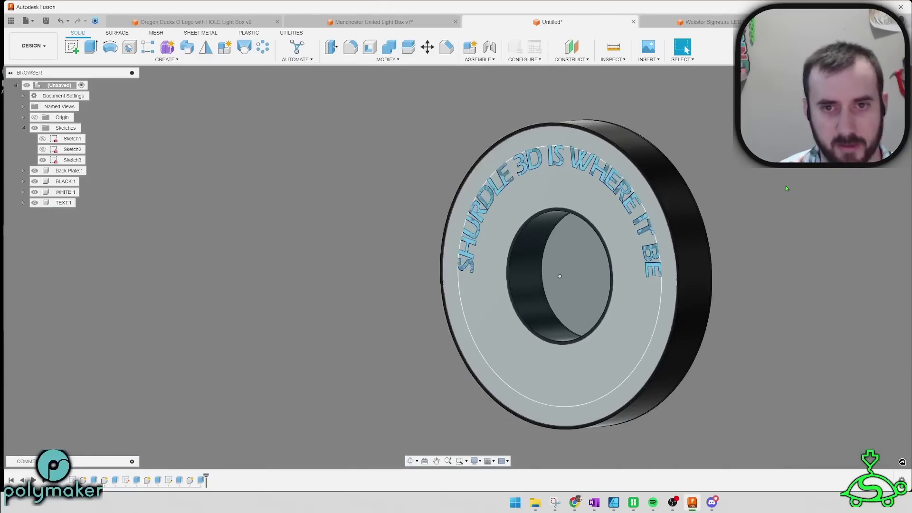
middle_click_drag(787, 188, 686, 194)
left_click(43, 160)
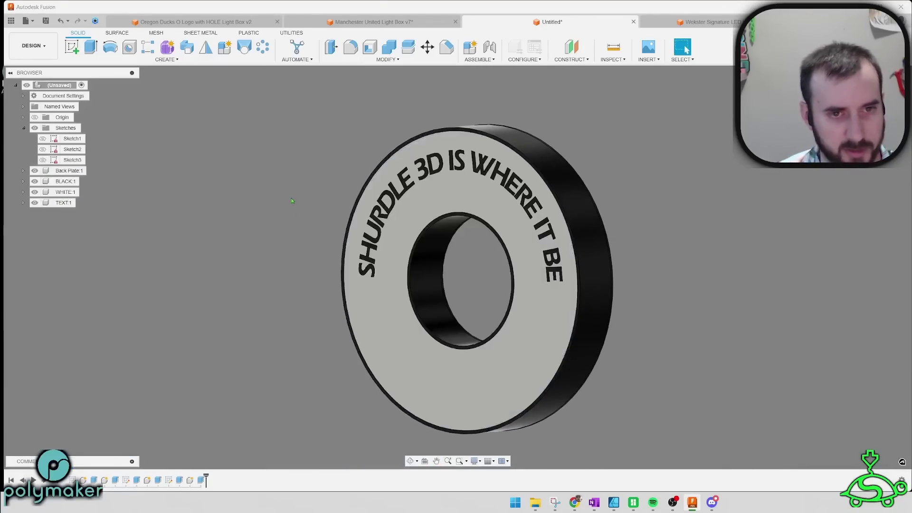
Step: Inspect the ring light box and its inlaid lettering from the front and at an angle
middle_click_drag(324, 179, 309, 271, "shift")
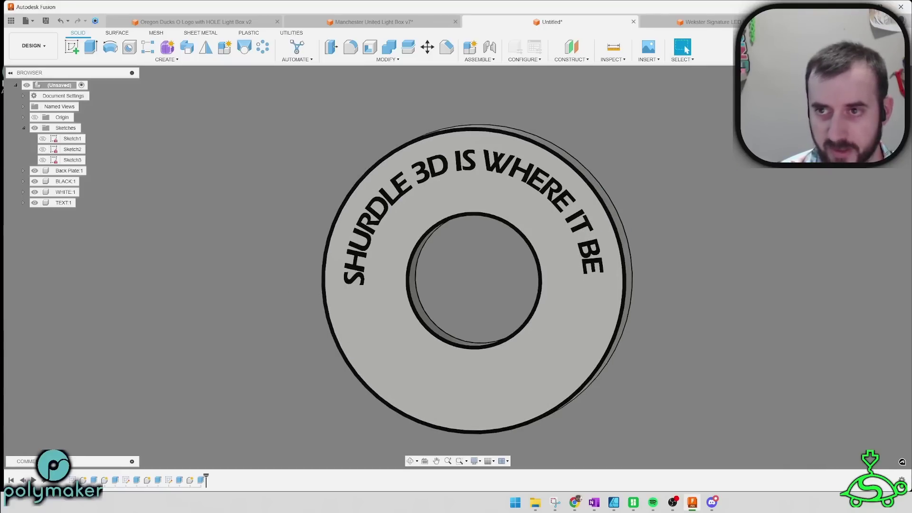
left_click(874, 97)
middle_click_drag(676, 189, 650, 178)
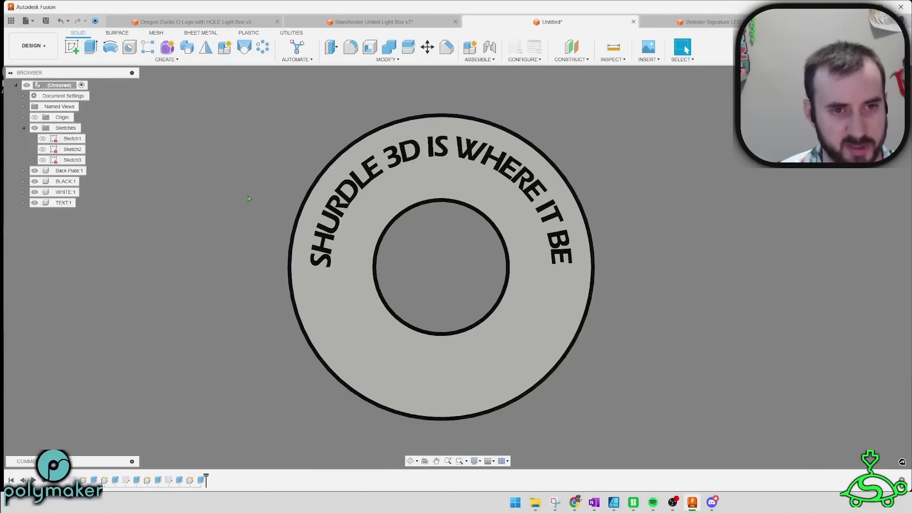
mouse_move(250, 198)
middle_mouse_down("shift")
mouse_move(204, 192)
mouse_move(313, 180)
middle_mouse_up("shift")
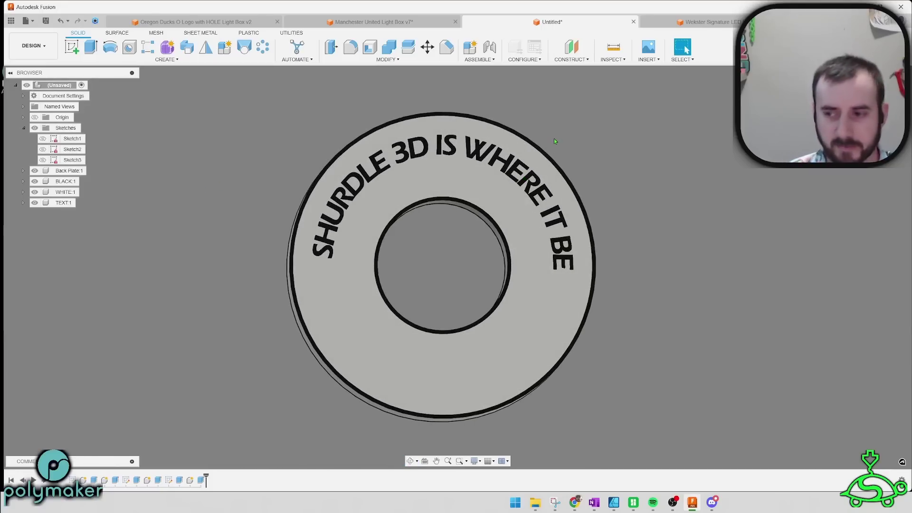
middle_click_drag(442, 263, 455, 266, "shift")
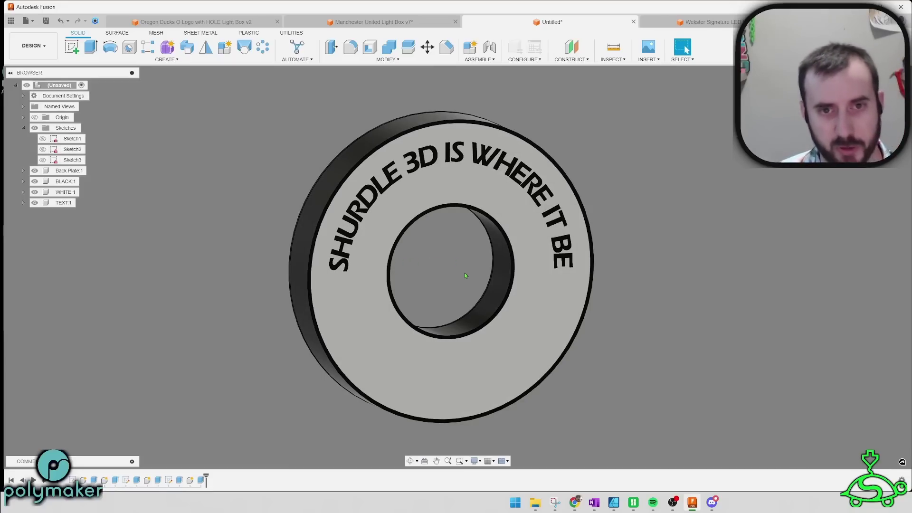
middle_click_drag(460, 275, 466, 279)
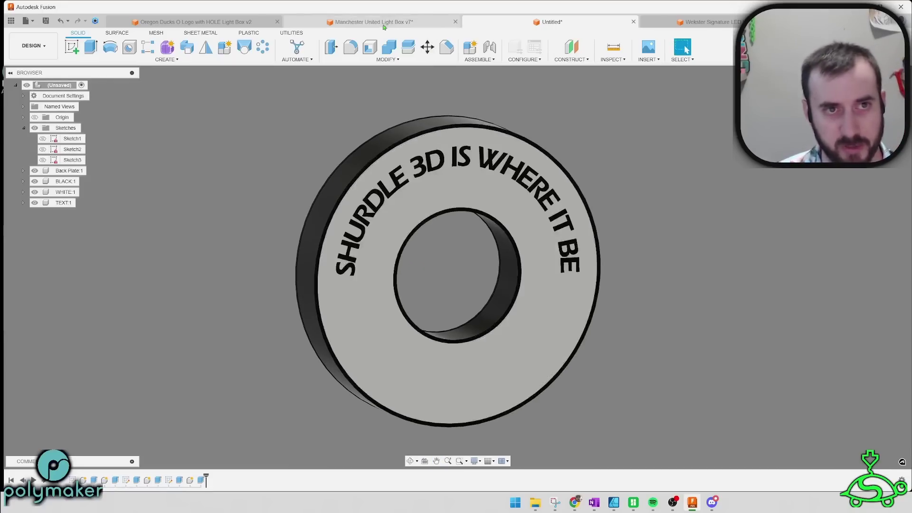
Step: Switch to the Manchester United Light Box v7 design and hide its RED and YELLOW components
left_click(385, 24)
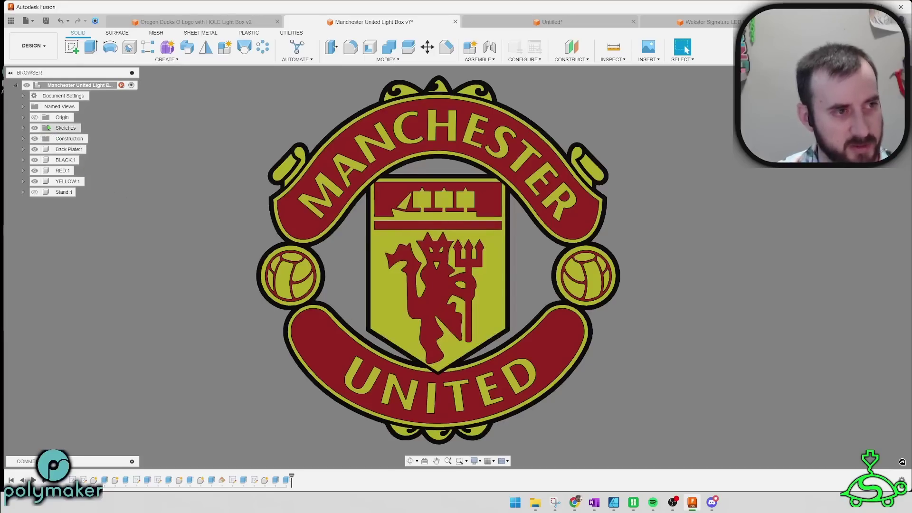
left_click(35, 170)
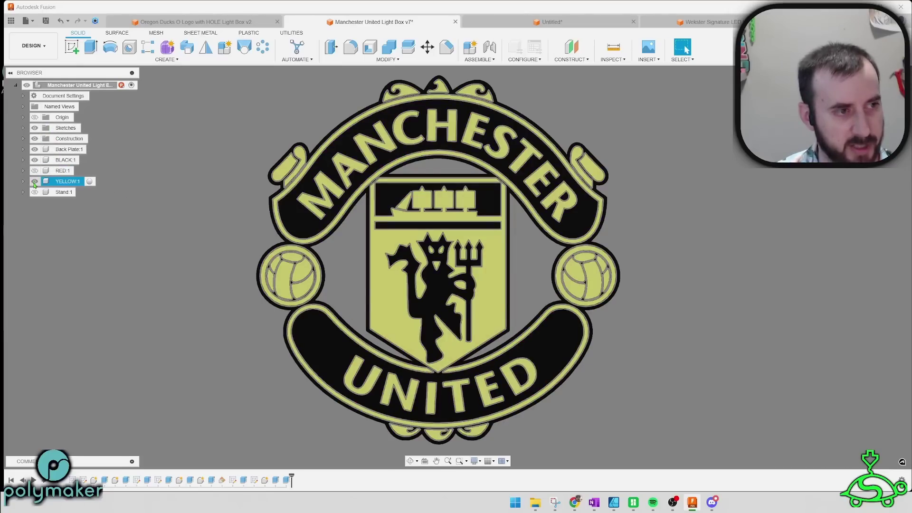
left_click(35, 182)
Step: Examine the inner walls and the ledges along them in the BLACK component, close up and from an angle
scroll(224, 213, "up", 5)
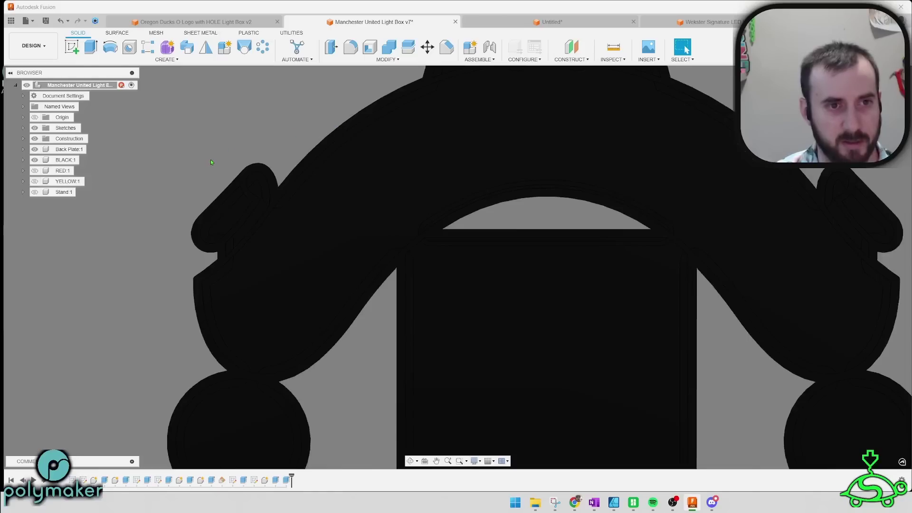
mouse_move(213, 162)
middle_mouse_down("shift")
mouse_move(206, 148)
mouse_move(806, 243)
middle_mouse_up("shift")
middle_click_drag(687, 49, 686, 49, "shift")
middle_click_drag(613, 293, 394, 188, "shift")
scroll(649, 156, "down", 5)
scroll(415, 166, "up", 8)
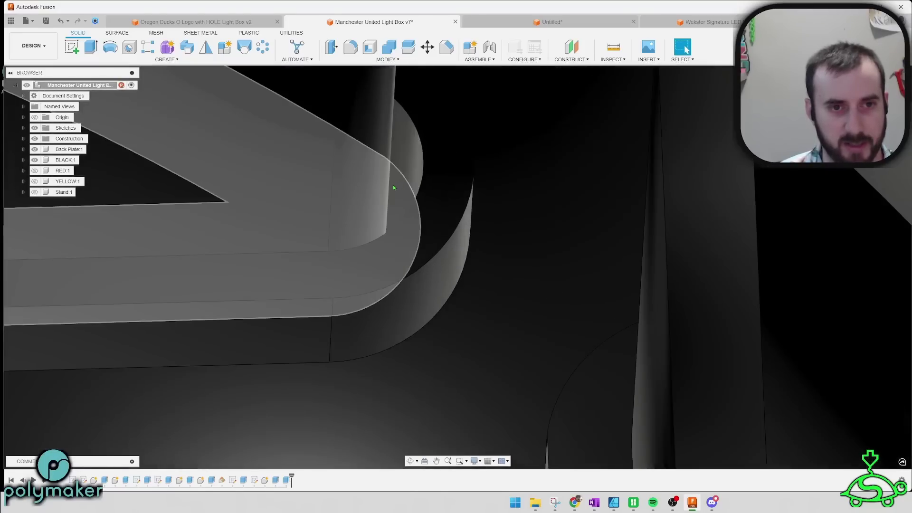
scroll(395, 187, "down", 8)
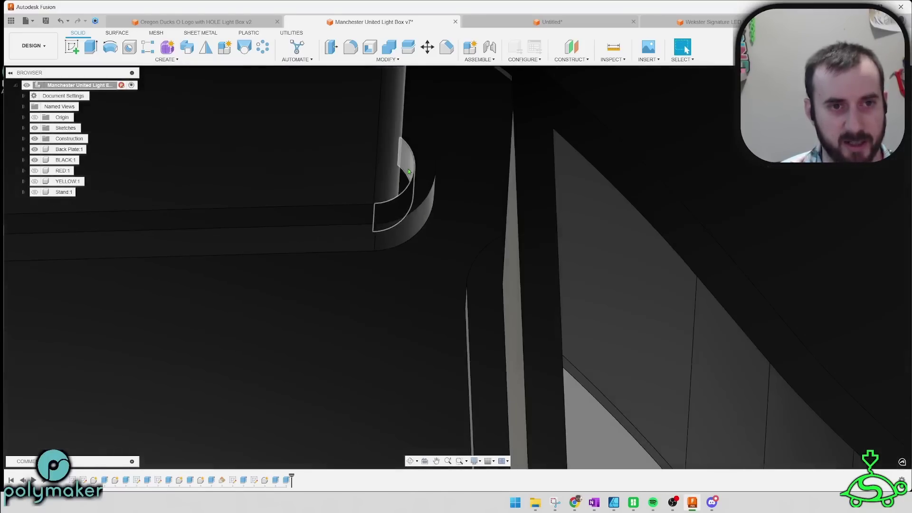
scroll(407, 173, "down", 5)
scroll(300, 216, "up", 10)
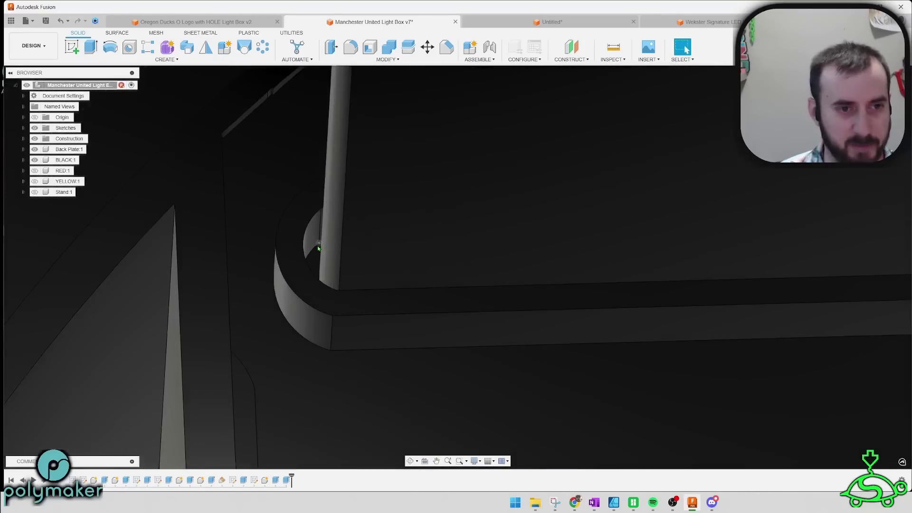
middle_click_drag(300, 216, 495, 276, "shift")
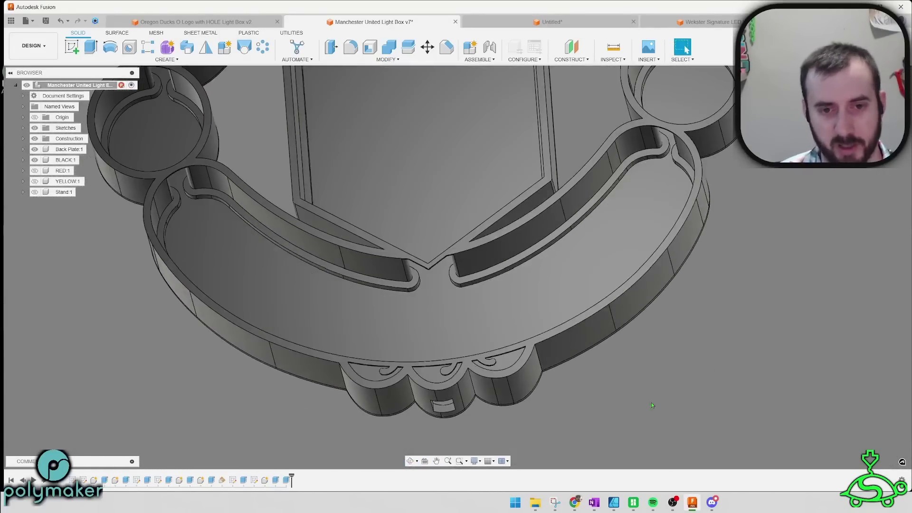
Step: Examine the BLACK component's walls and ledges around the arched opening under the upper banner, close up and across the whole outline
middle_click_drag(652, 405, 461, 209, "shift")
scroll(444, 297, "up", 10)
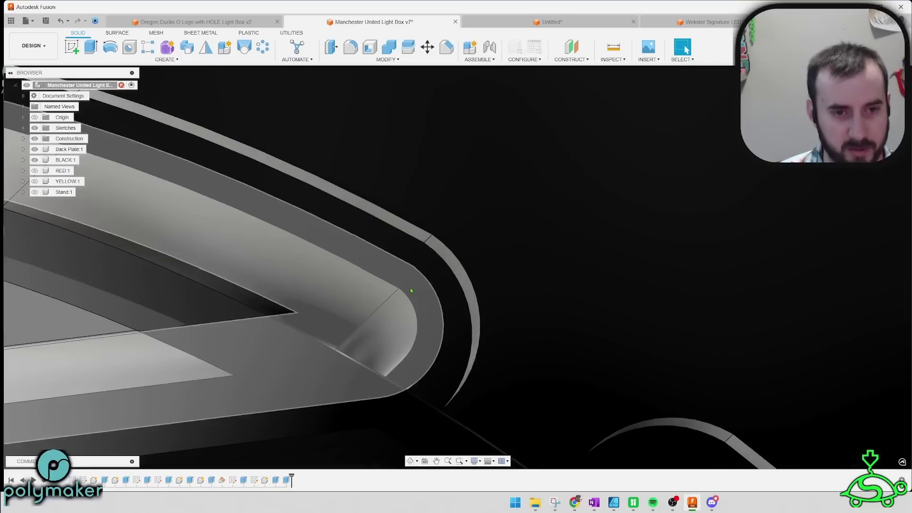
scroll(386, 268, "down", 4)
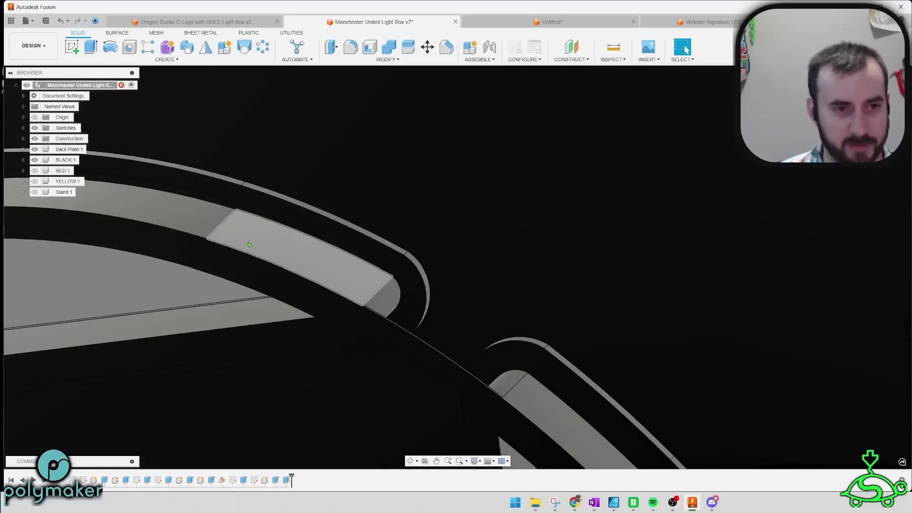
middle_click_drag(139, 233, 427, 216)
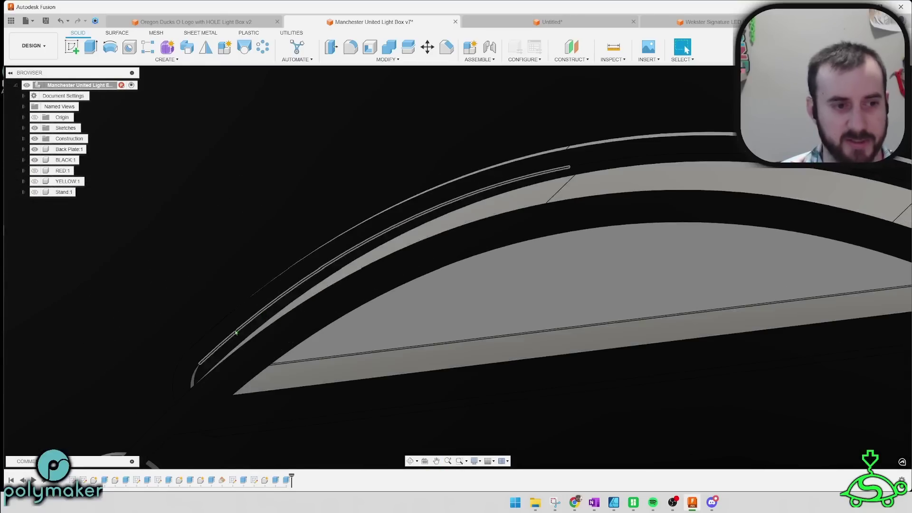
scroll(259, 279, "down", 7)
middle_click_drag(415, 375, 426, 186)
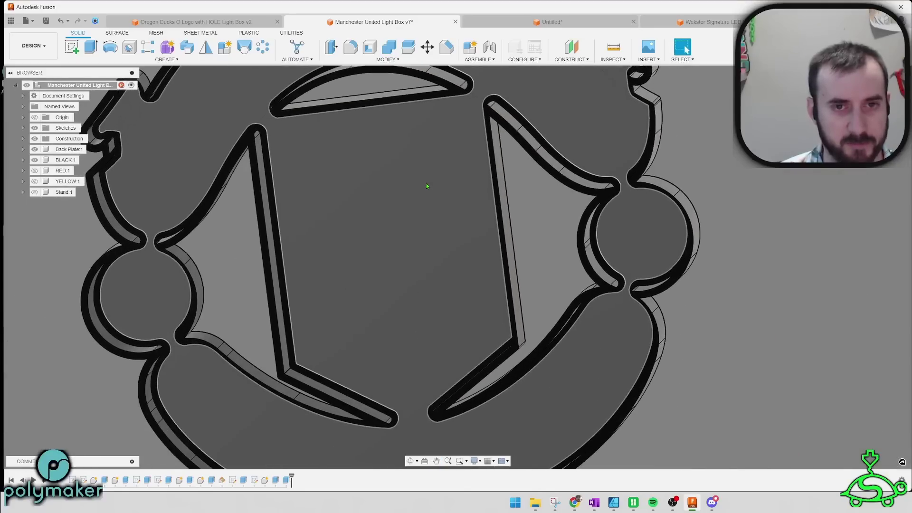
middle_click_drag(724, 104, 658, 239)
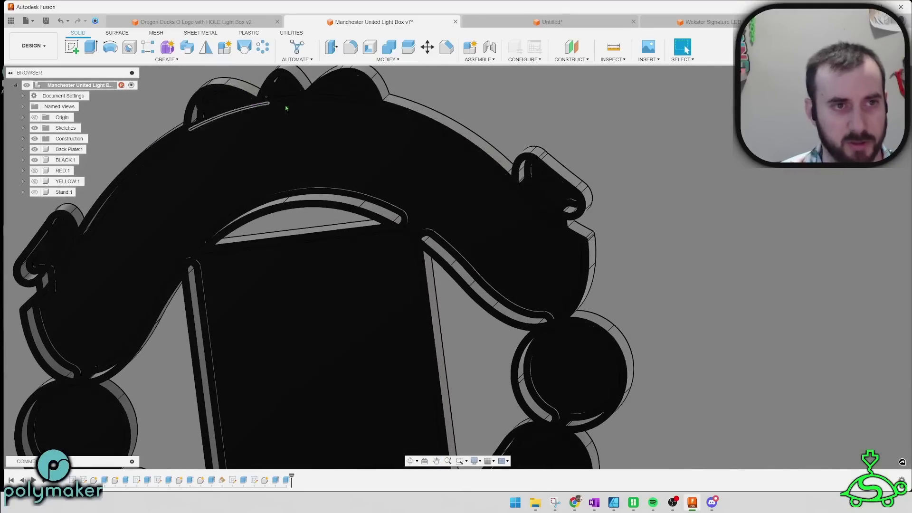
scroll(544, 125, "down", 4)
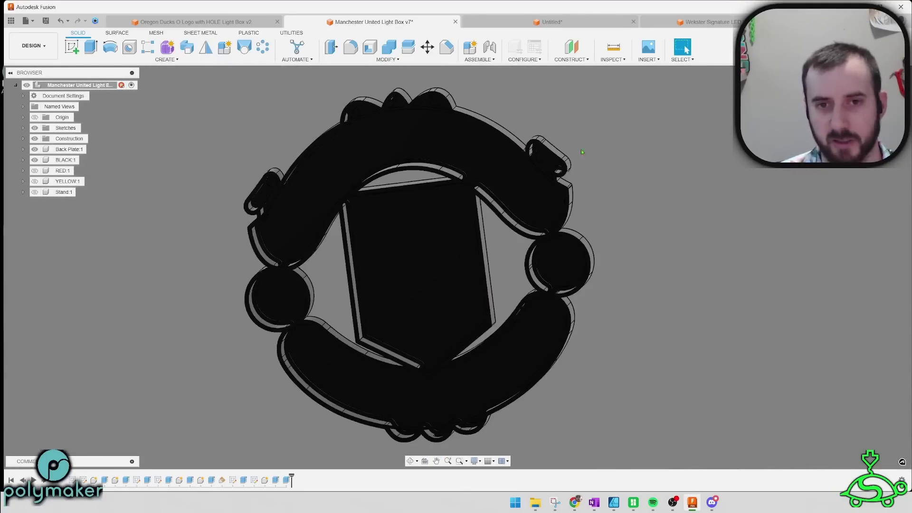
mouse_move(636, 239)
middle_mouse_down("shift")
mouse_move(625, 257)
mouse_move(651, 249)
mouse_move(639, 255)
middle_mouse_up("shift")
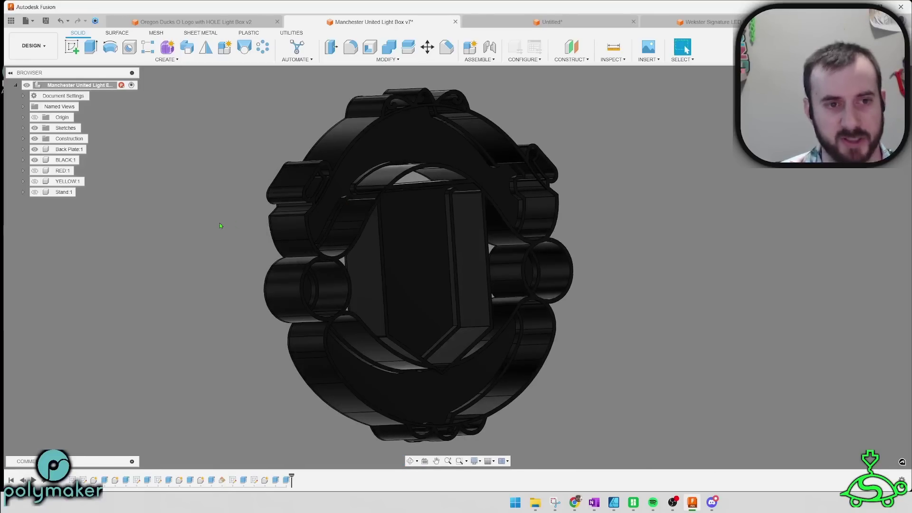
scroll(366, 204, "up", 6)
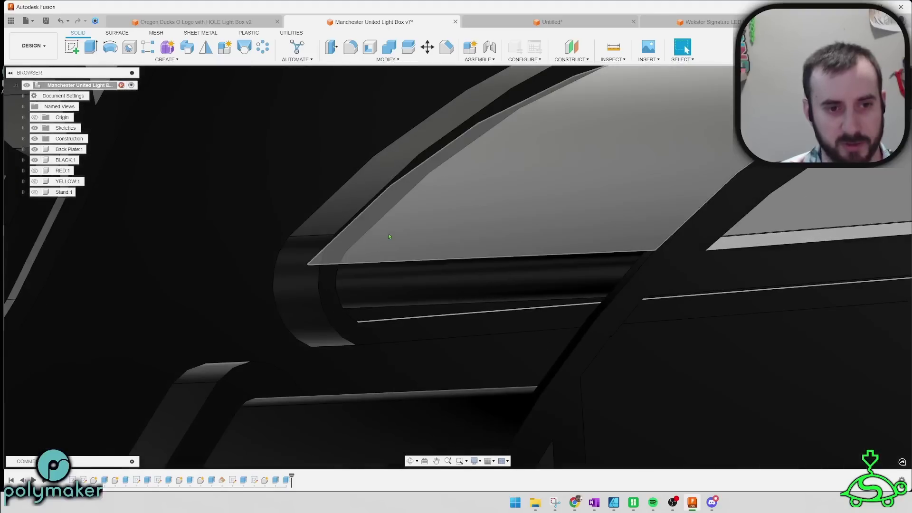
middle_click_drag(389, 234, 359, 232, "shift")
scroll(344, 246, "up", 4)
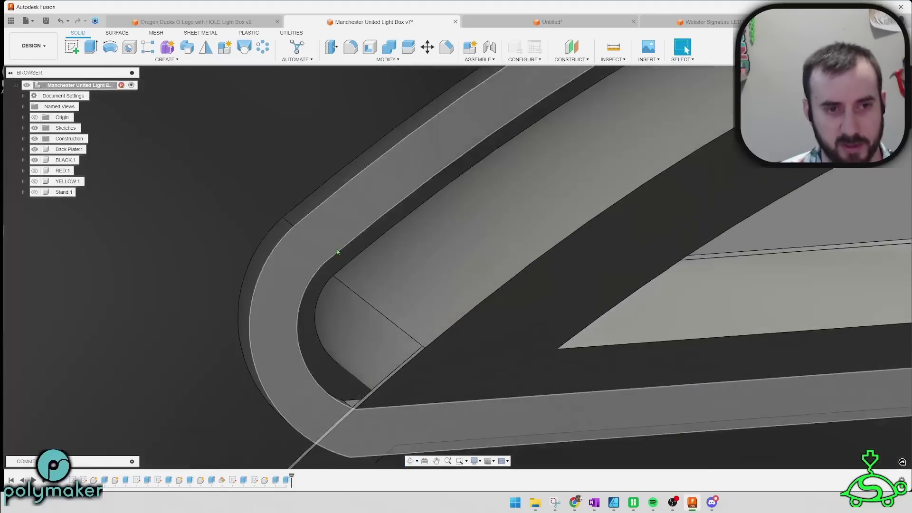
scroll(329, 276, "down", 10)
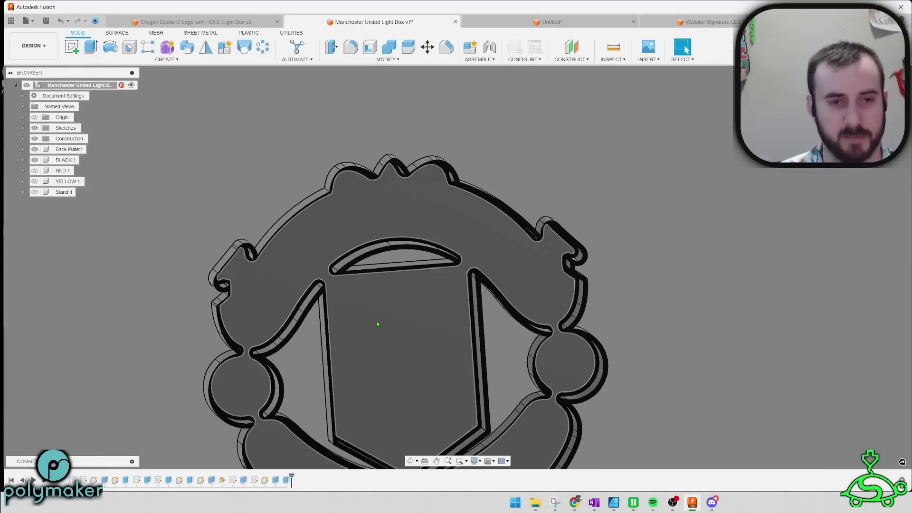
middle_click_drag(378, 325, 377, 240)
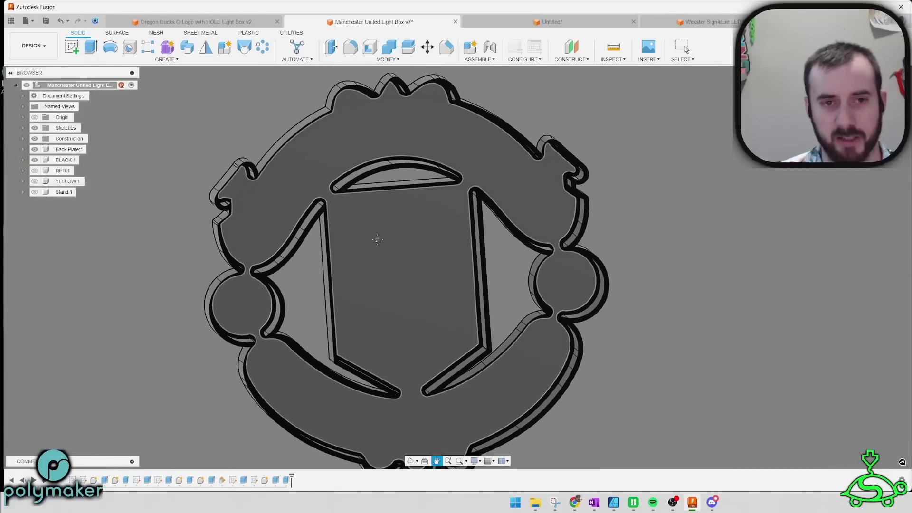
Step: Return to an overall front view of the light box and show the RED and YELLOW components again
mouse_move(710, 258)
middle_mouse_down("shift")
mouse_move(626, 255)
mouse_move(448, 203)
middle_mouse_up("shift")
middle_click_drag(724, 315, 763, 319, "shift")
middle_click_drag(806, 319, 852, 319, "shift")
left_click(35, 170)
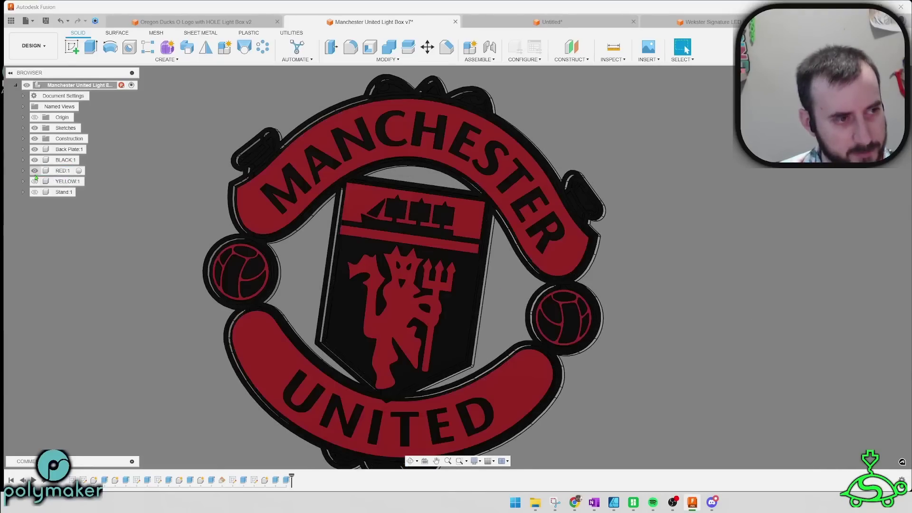
left_click(35, 181)
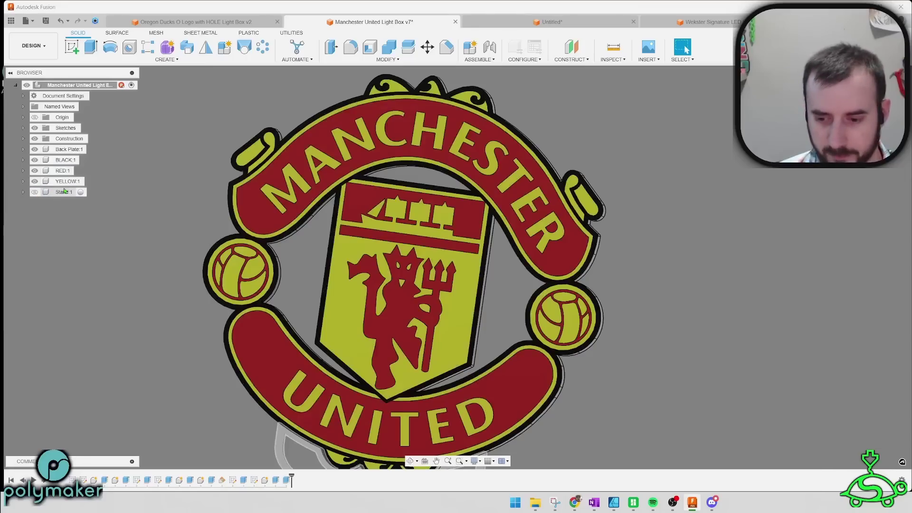
Step: Switch to the Oregon Ducks O Logo with HOLE Light Box v2 design and hide its YELLOW and GREEN body groups
left_click(227, 24)
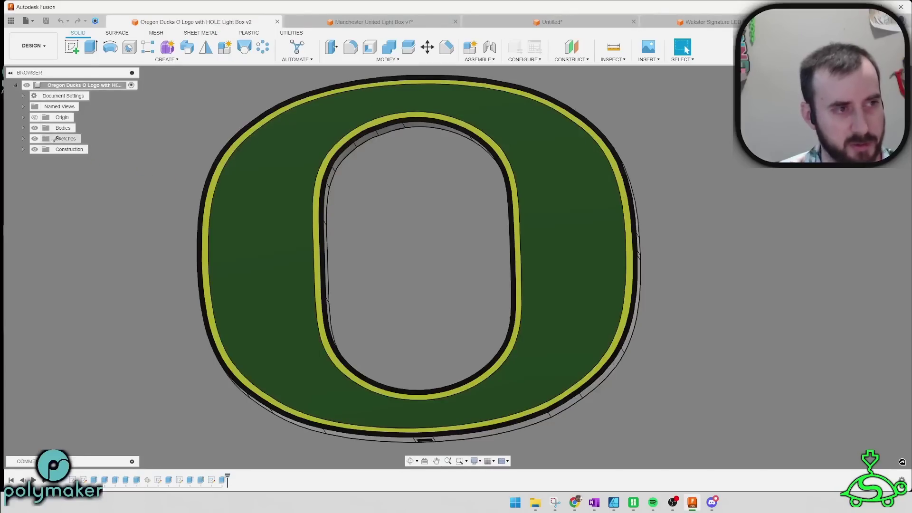
left_click(22, 128)
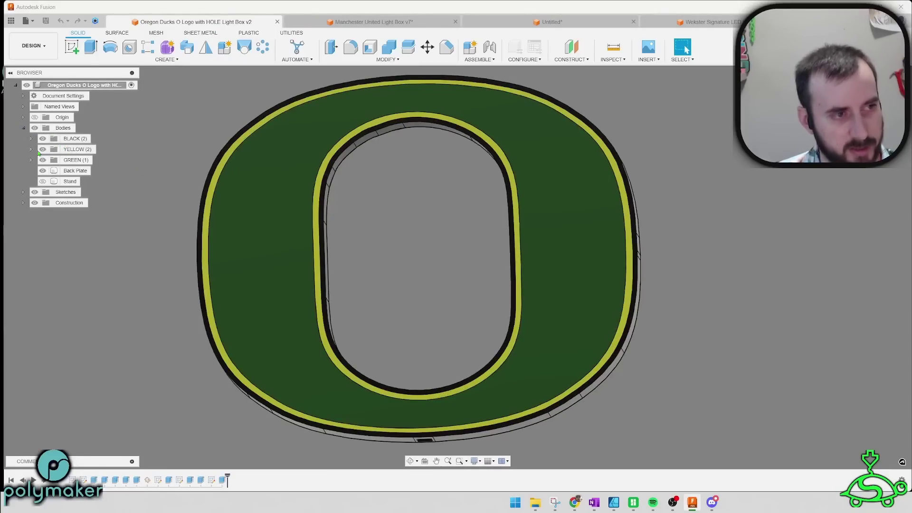
left_click(42, 149)
left_click(43, 160)
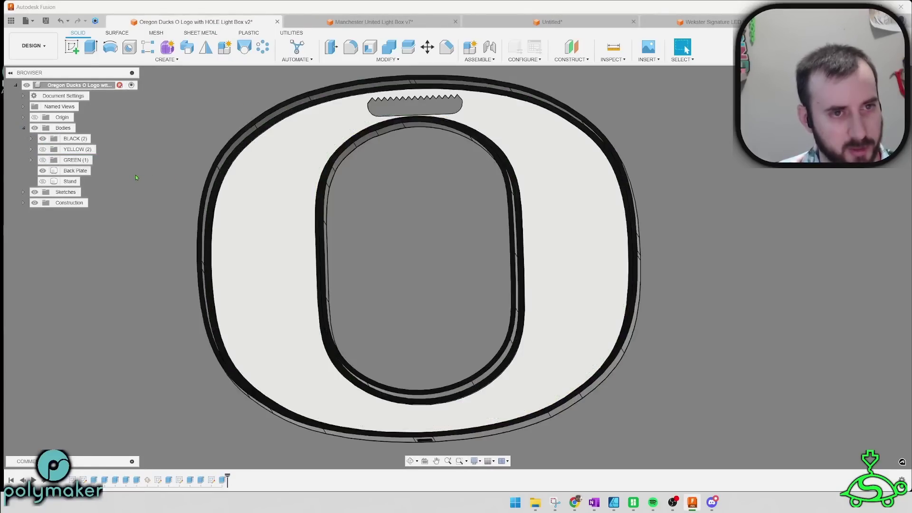
Step: Examine the O light box's inner and outer walls and its back plate with the hanging slot, close up and from the front
middle_click_drag(136, 178, 188, 145, "shift")
scroll(266, 184, "up", 5)
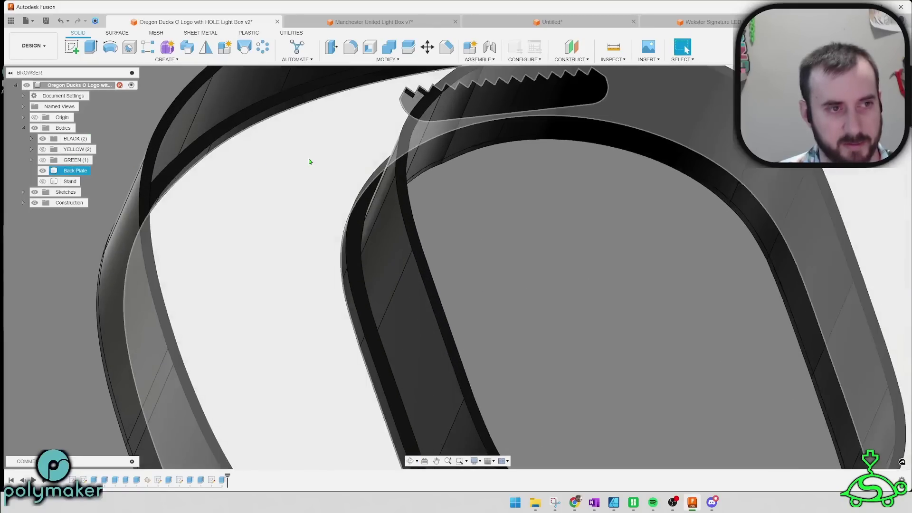
middle_click_drag(309, 162, 272, 173, "shift")
middle_click_drag(349, 228, 238, 203)
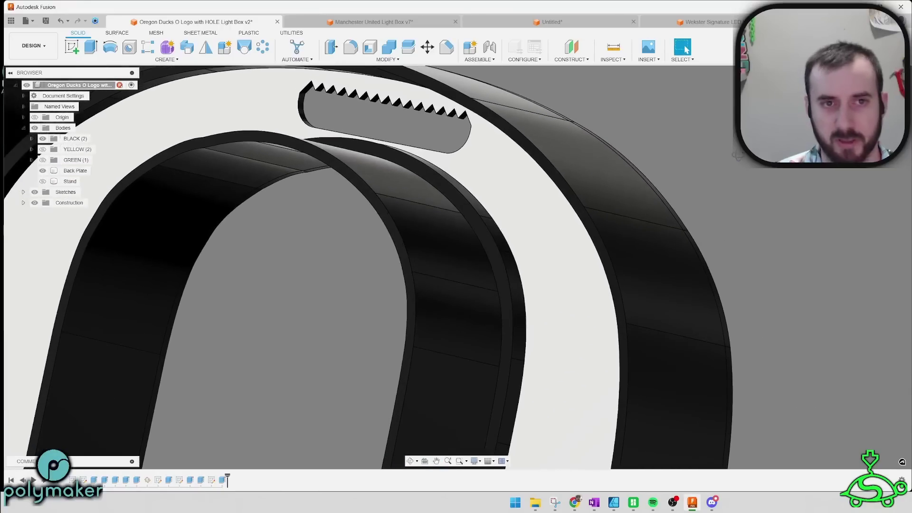
mouse_move(738, 155)
middle_mouse_down("shift")
mouse_move(703, 193)
mouse_move(729, 169)
mouse_move(636, 167)
mouse_move(696, 196)
mouse_move(749, 159)
mouse_move(770, 126)
mouse_move(803, 111)
mouse_move(818, 131)
mouse_move(720, 184)
mouse_move(663, 193)
middle_mouse_up("shift")
scroll(756, 164, "down", 5)
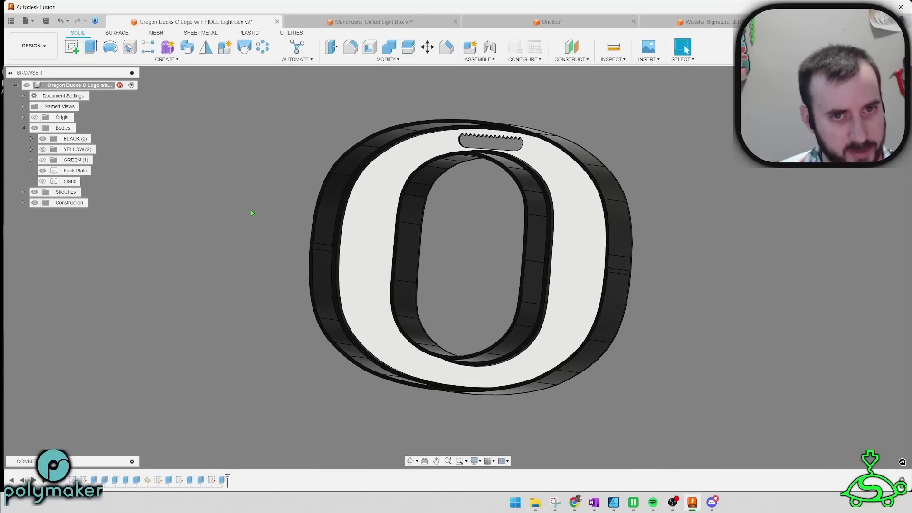
middle_click_drag(251, 211, 193, 218)
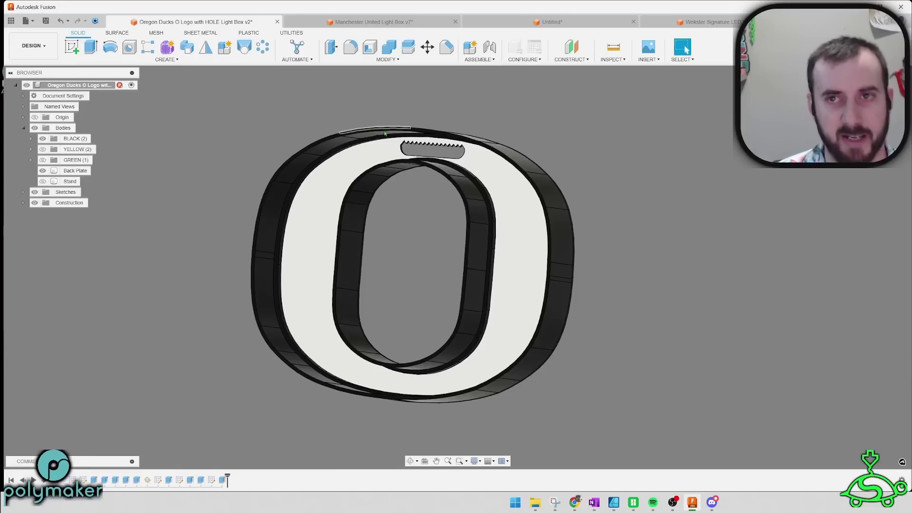
middle_click_drag(614, 135, 630, 142, "shift")
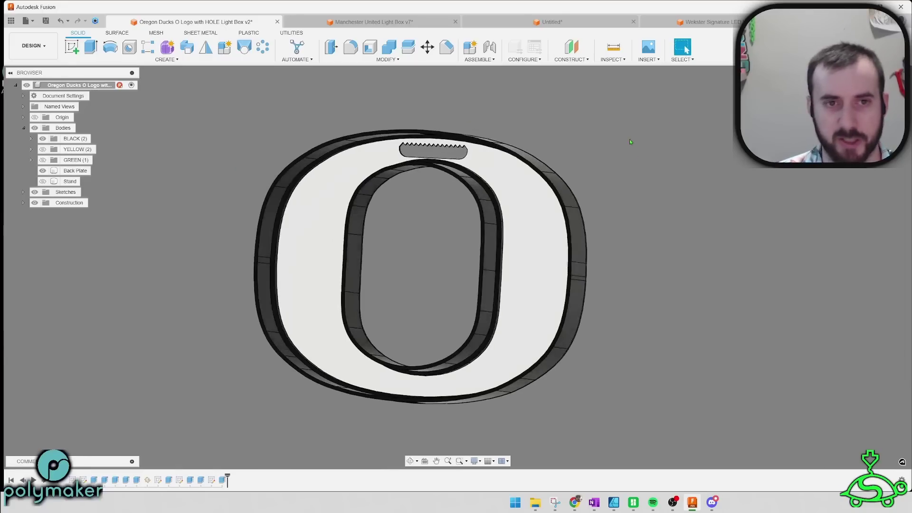
middle_click_drag(443, 99, 457, 100)
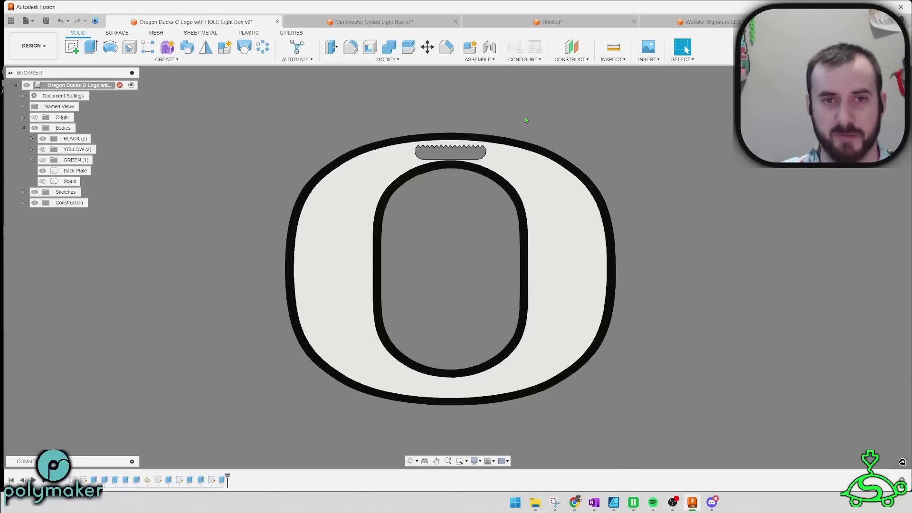
middle_click_drag(526, 120, 530, 118)
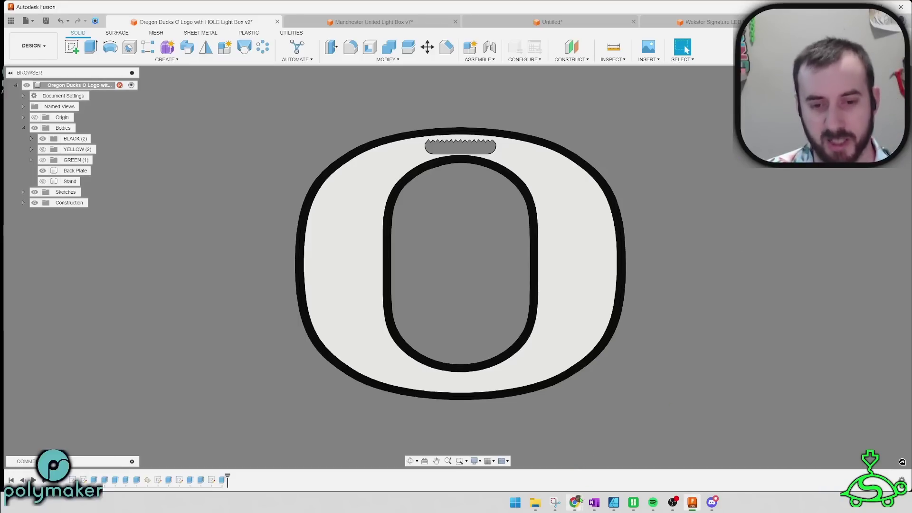
mouse_move(576, 502)
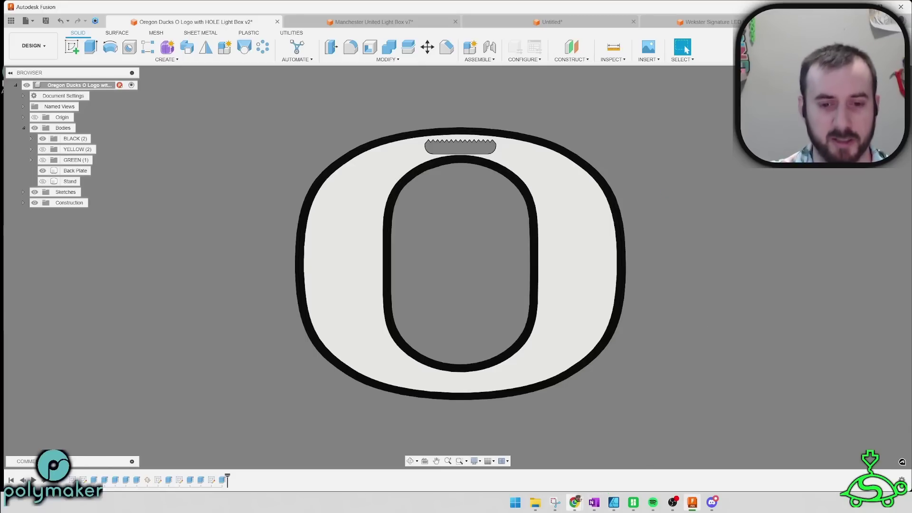
left_click(627, 456)
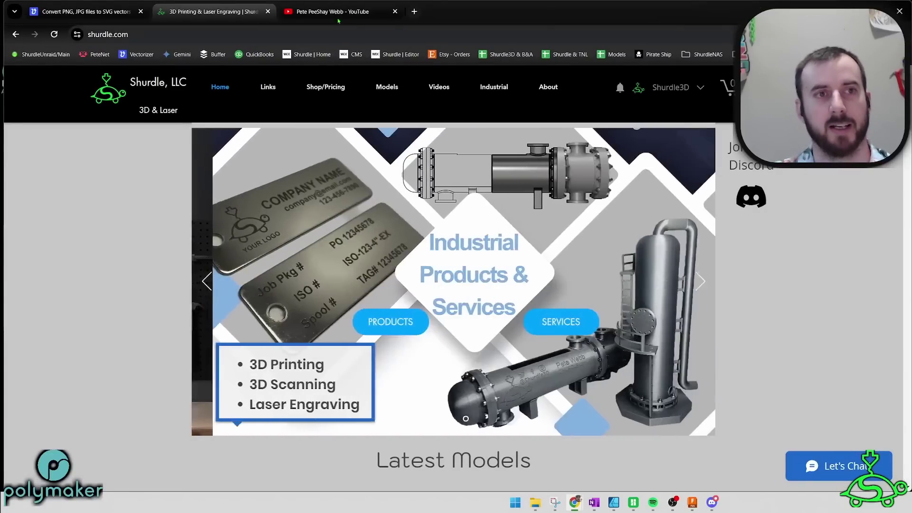
left_click(340, 13)
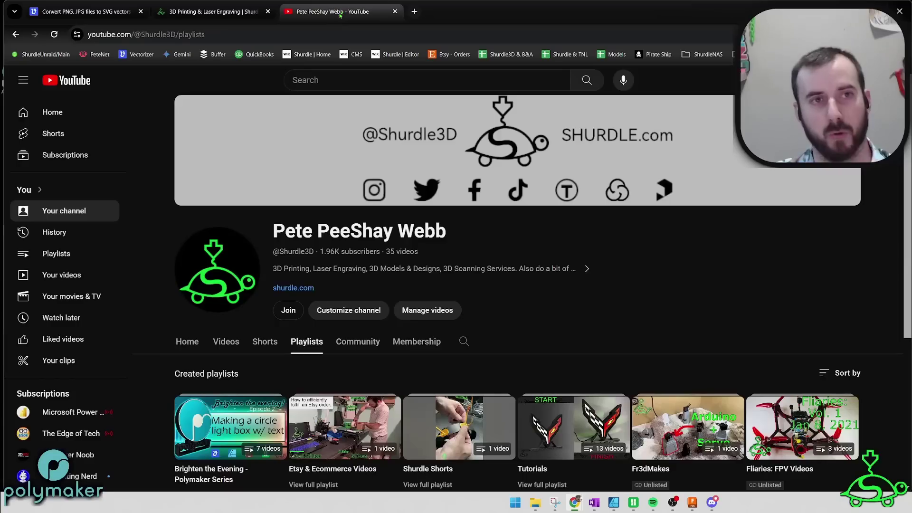
scroll(224, 328, "down", 3)
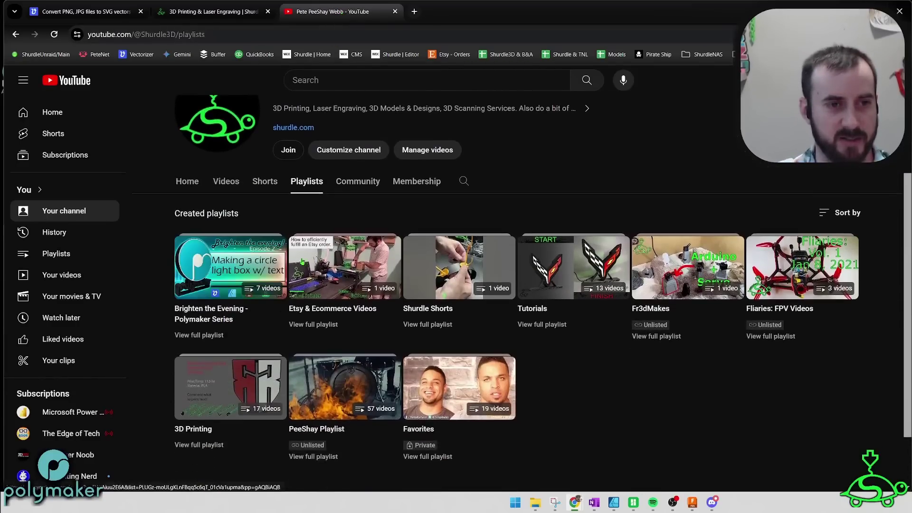
left_click(187, 181)
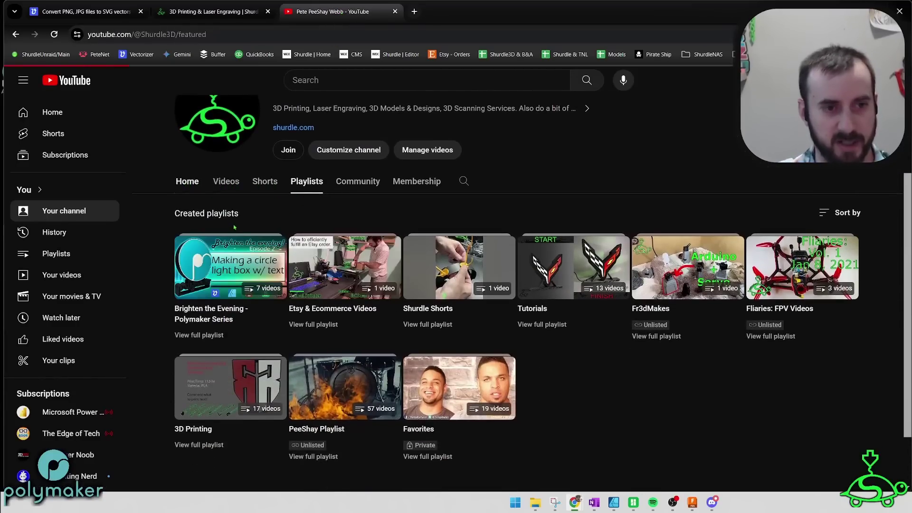
Step: Browse the channel's featured, recent and popular videos, and highlight part of the channel handle under its title
scroll(329, 337, "down", 5)
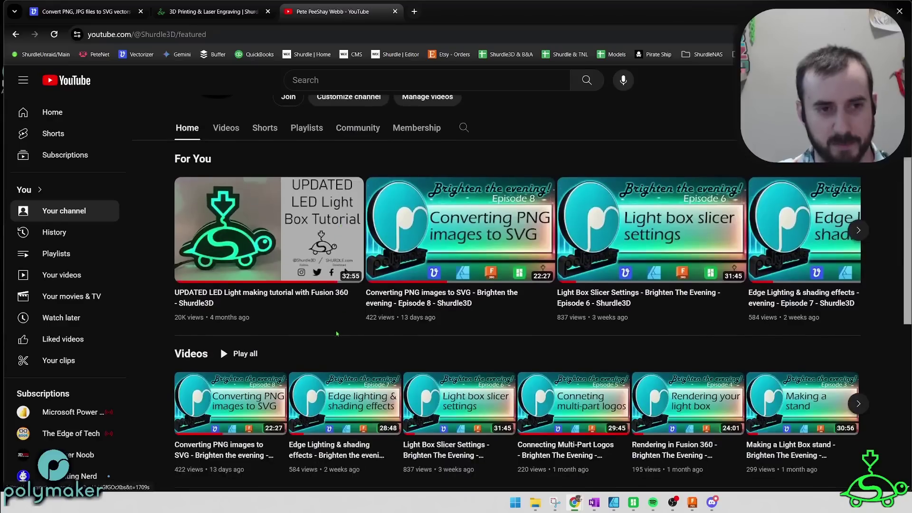
scroll(329, 338, "down", 2)
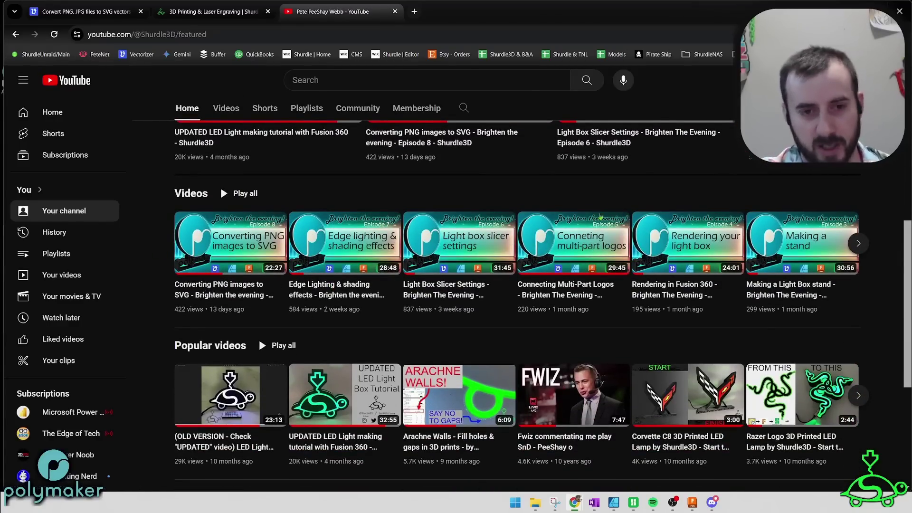
scroll(505, 193, "up", 3)
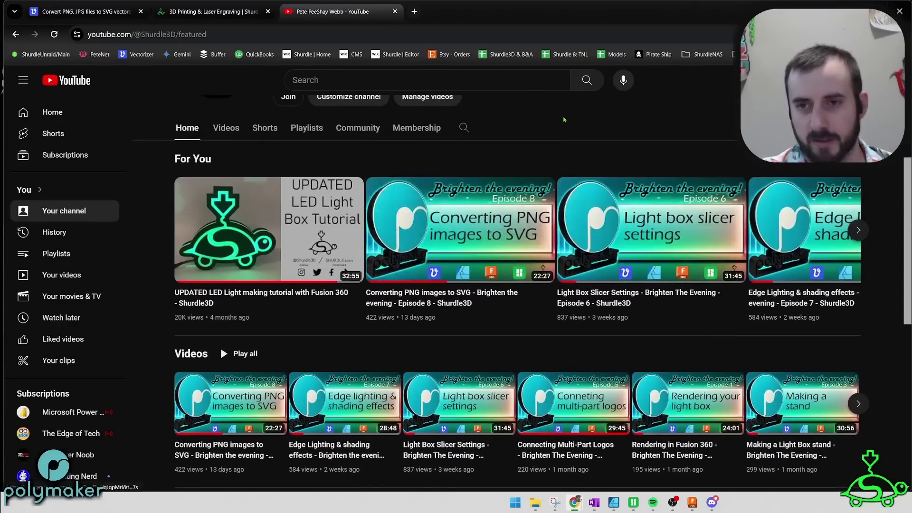
scroll(487, 127, "up", 4)
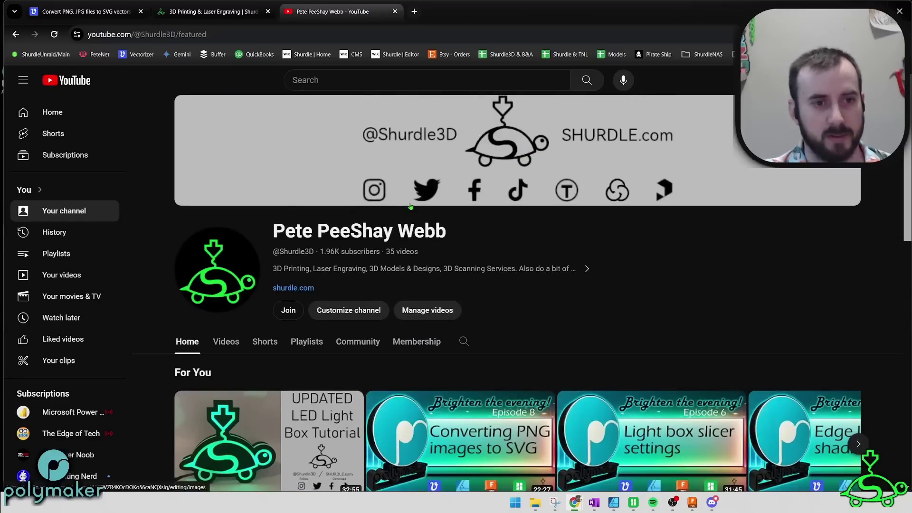
left_click_drag(280, 251, 301, 251)
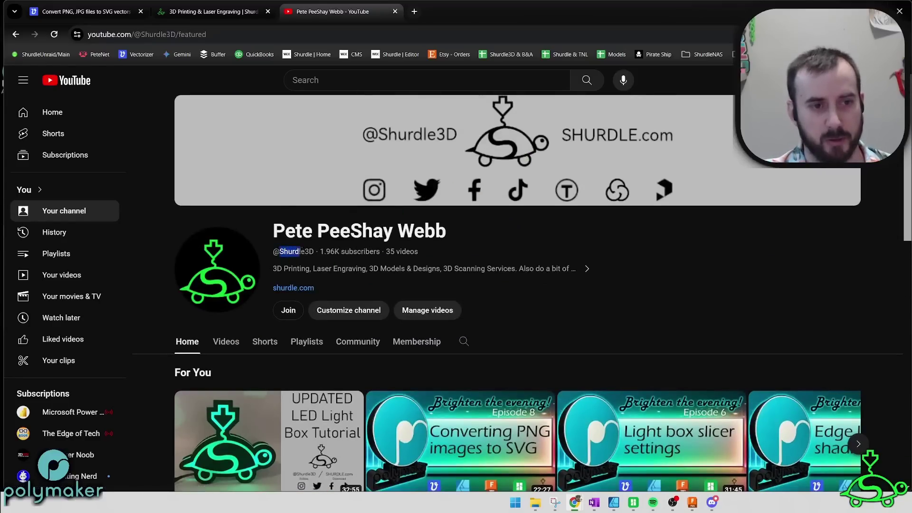
Step: Select the web address of the shurdle.com/links page
left_click(635, 294)
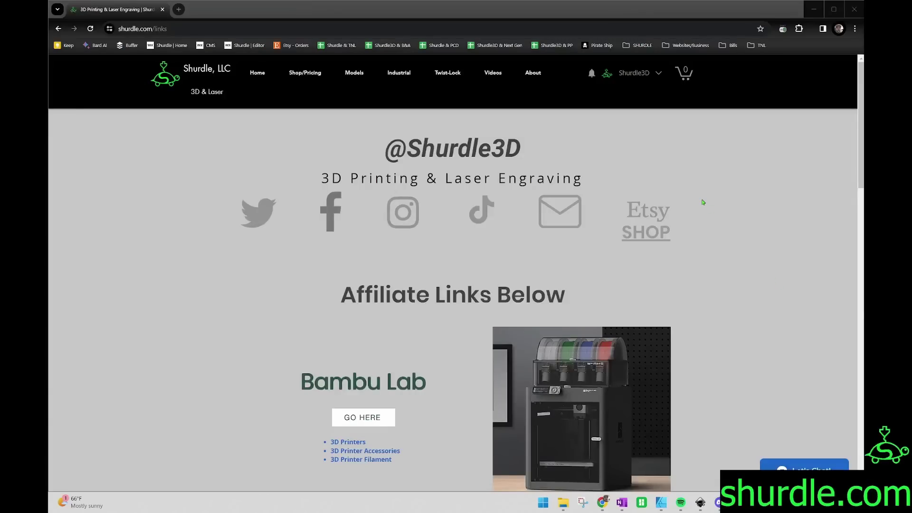
left_click(168, 29)
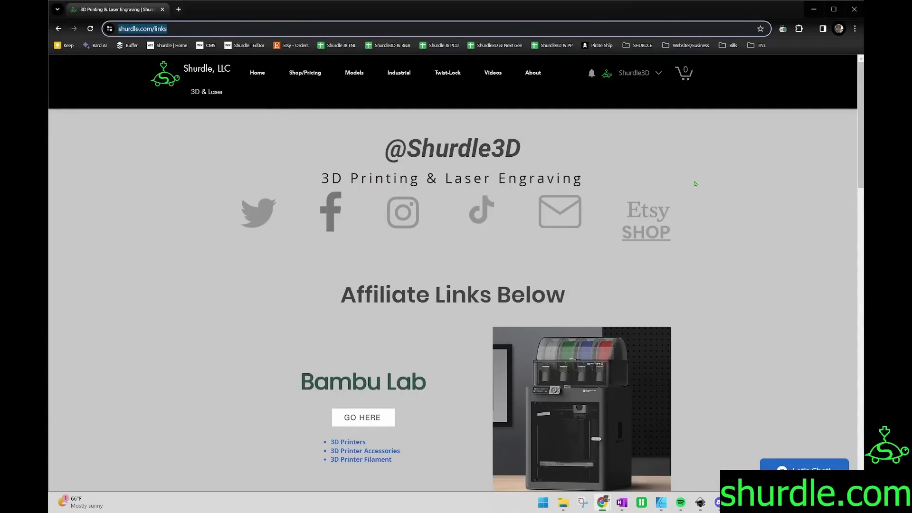
Step: Look through the affiliate links from Bambu Lab to Vector Magic, and briefly highlight the name Vectorizer.ai in its heading
left_click(847, 113)
scroll(851, 133, "down", 4)
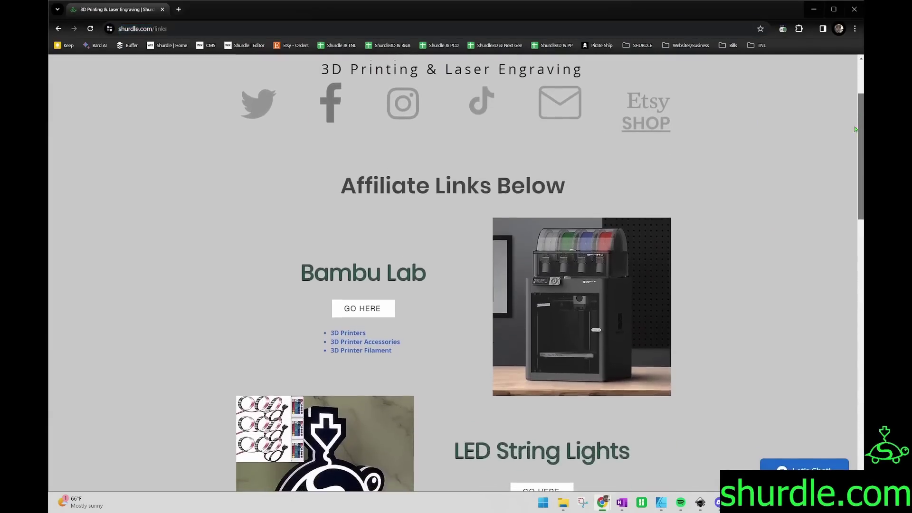
scroll(854, 161, "down", 2)
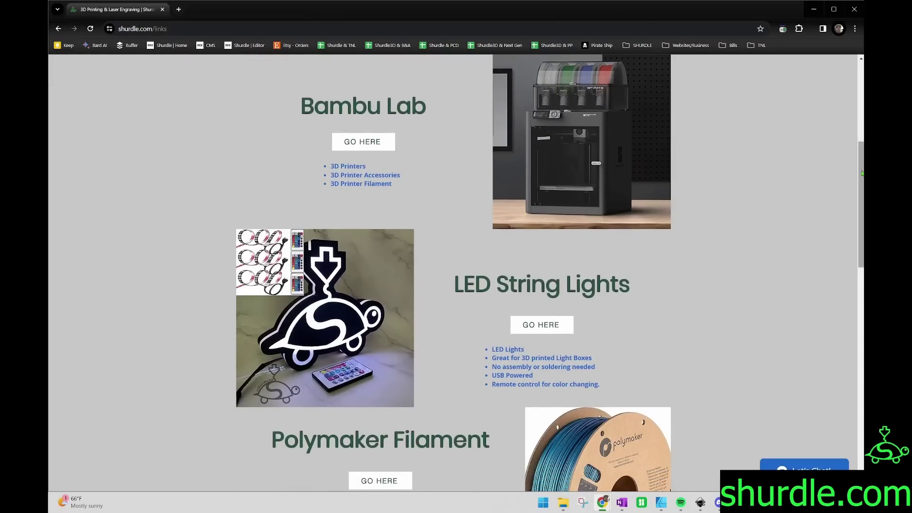
scroll(398, 182, "down", 3)
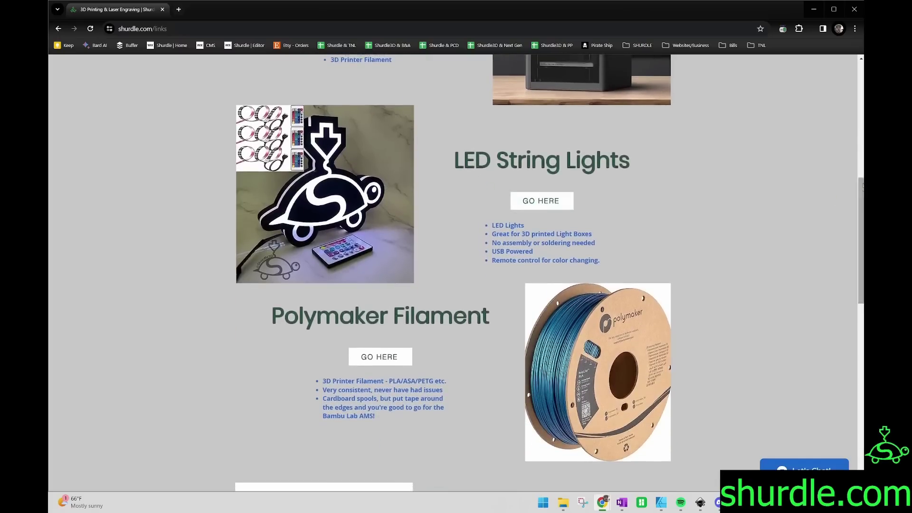
scroll(397, 182, "down", 2)
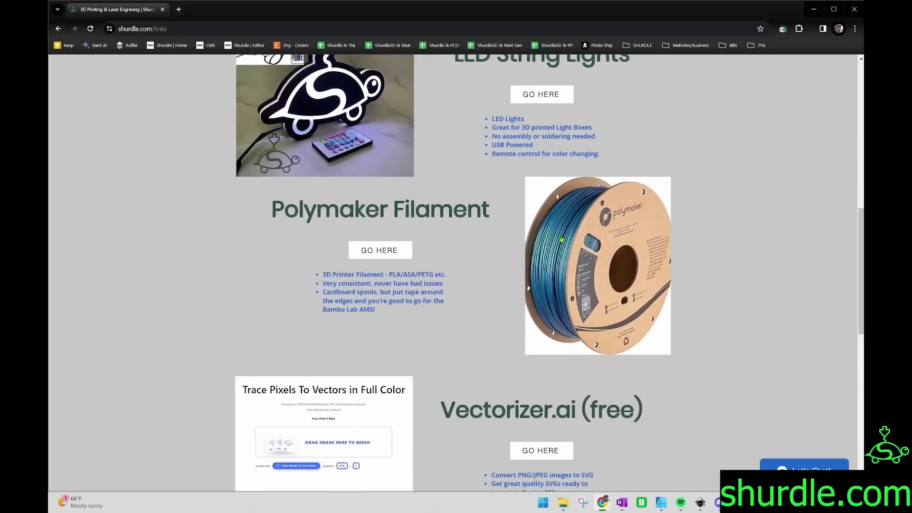
left_click_drag(859, 235, 854, 301)
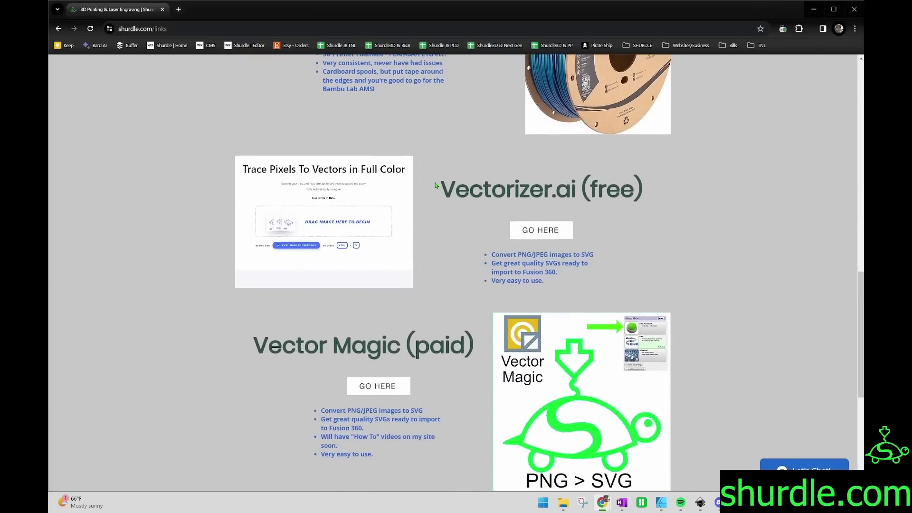
left_click_drag(436, 185, 580, 192)
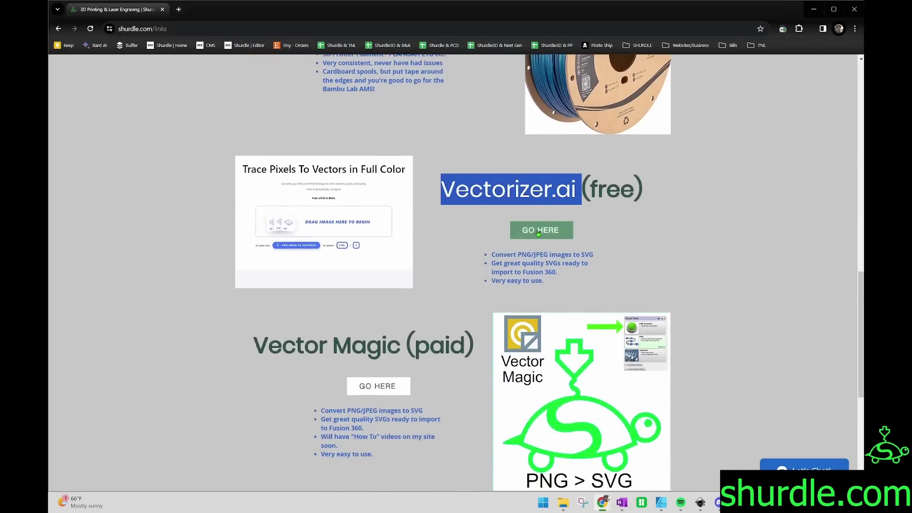
left_click(602, 214)
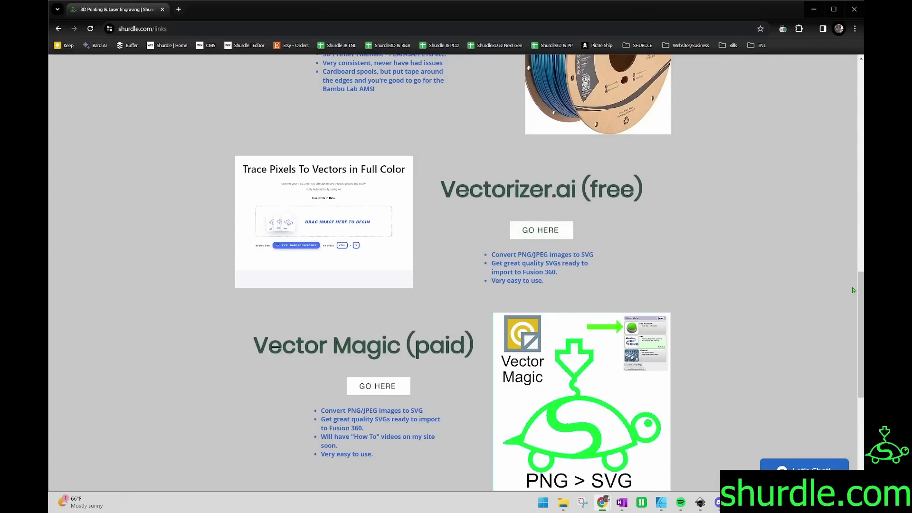